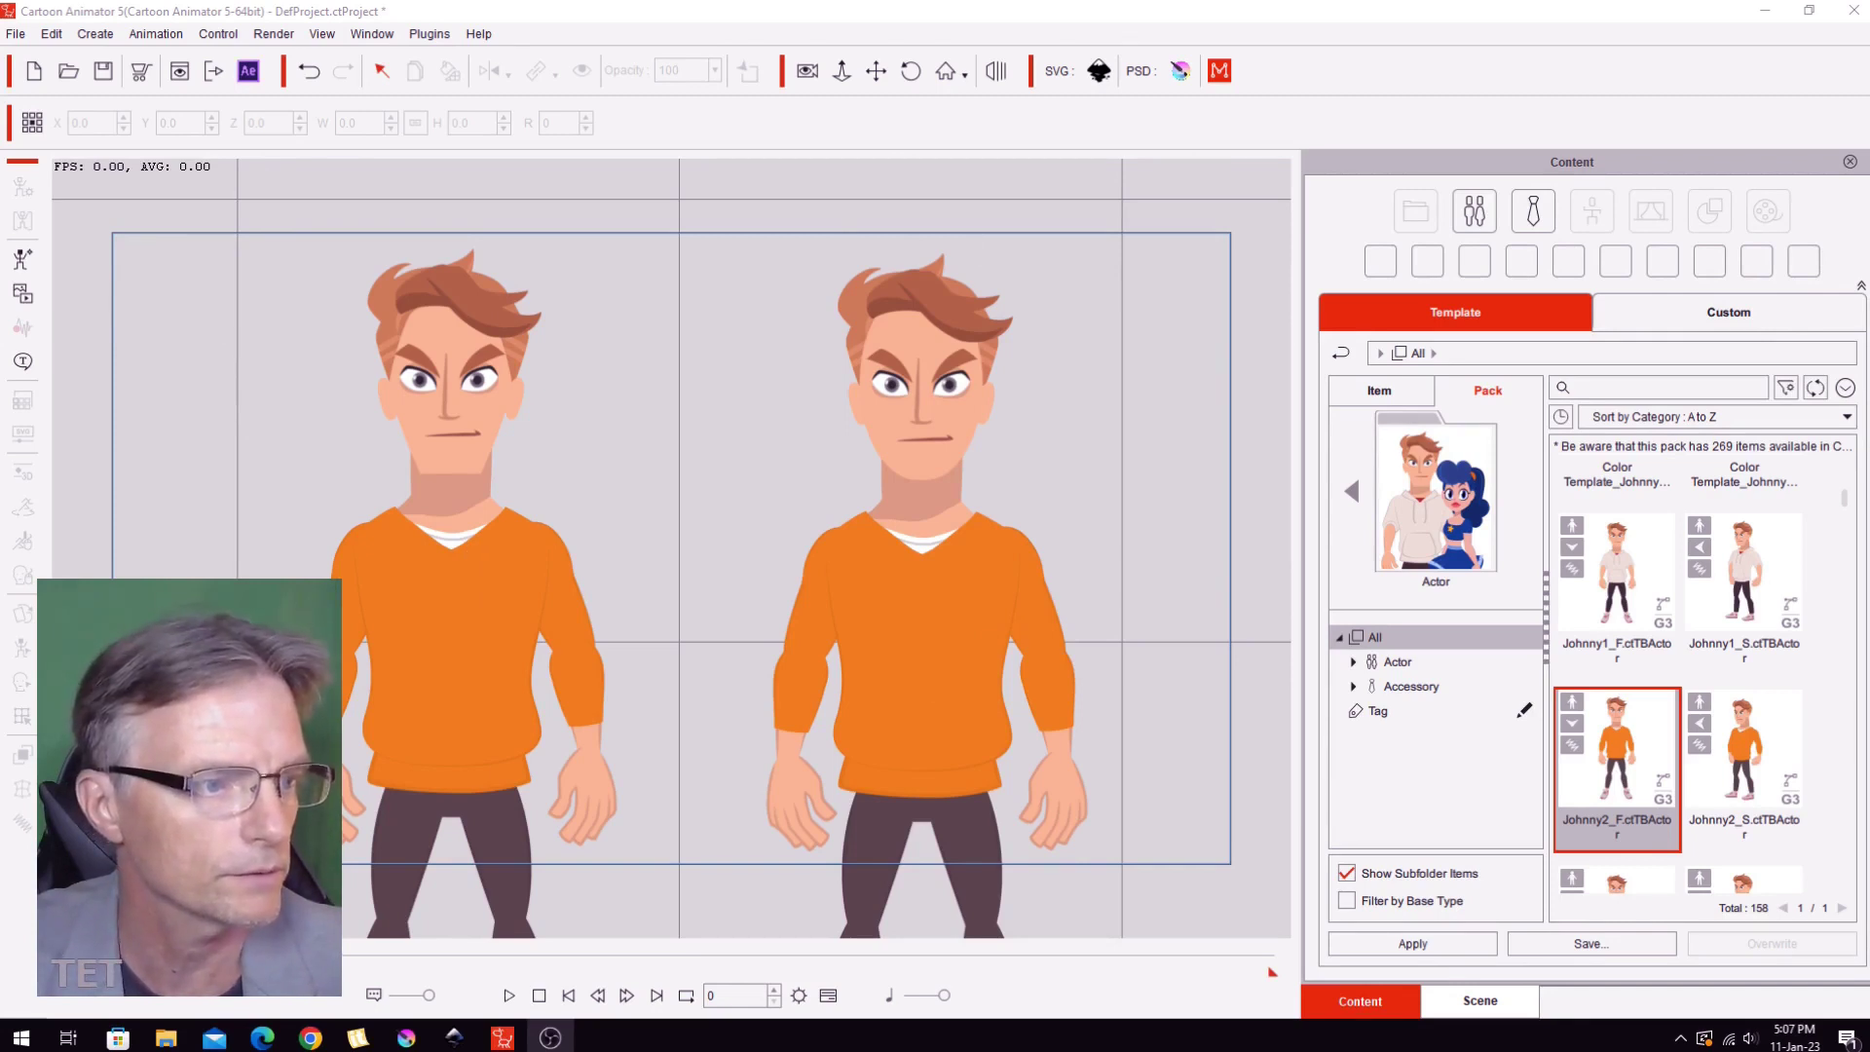
Step: Open the left Johnny2 character in the composer and launch PSD editing, accepting vector-to-image conversion
{"action": "left_click", "coordinate": [599, 574]}
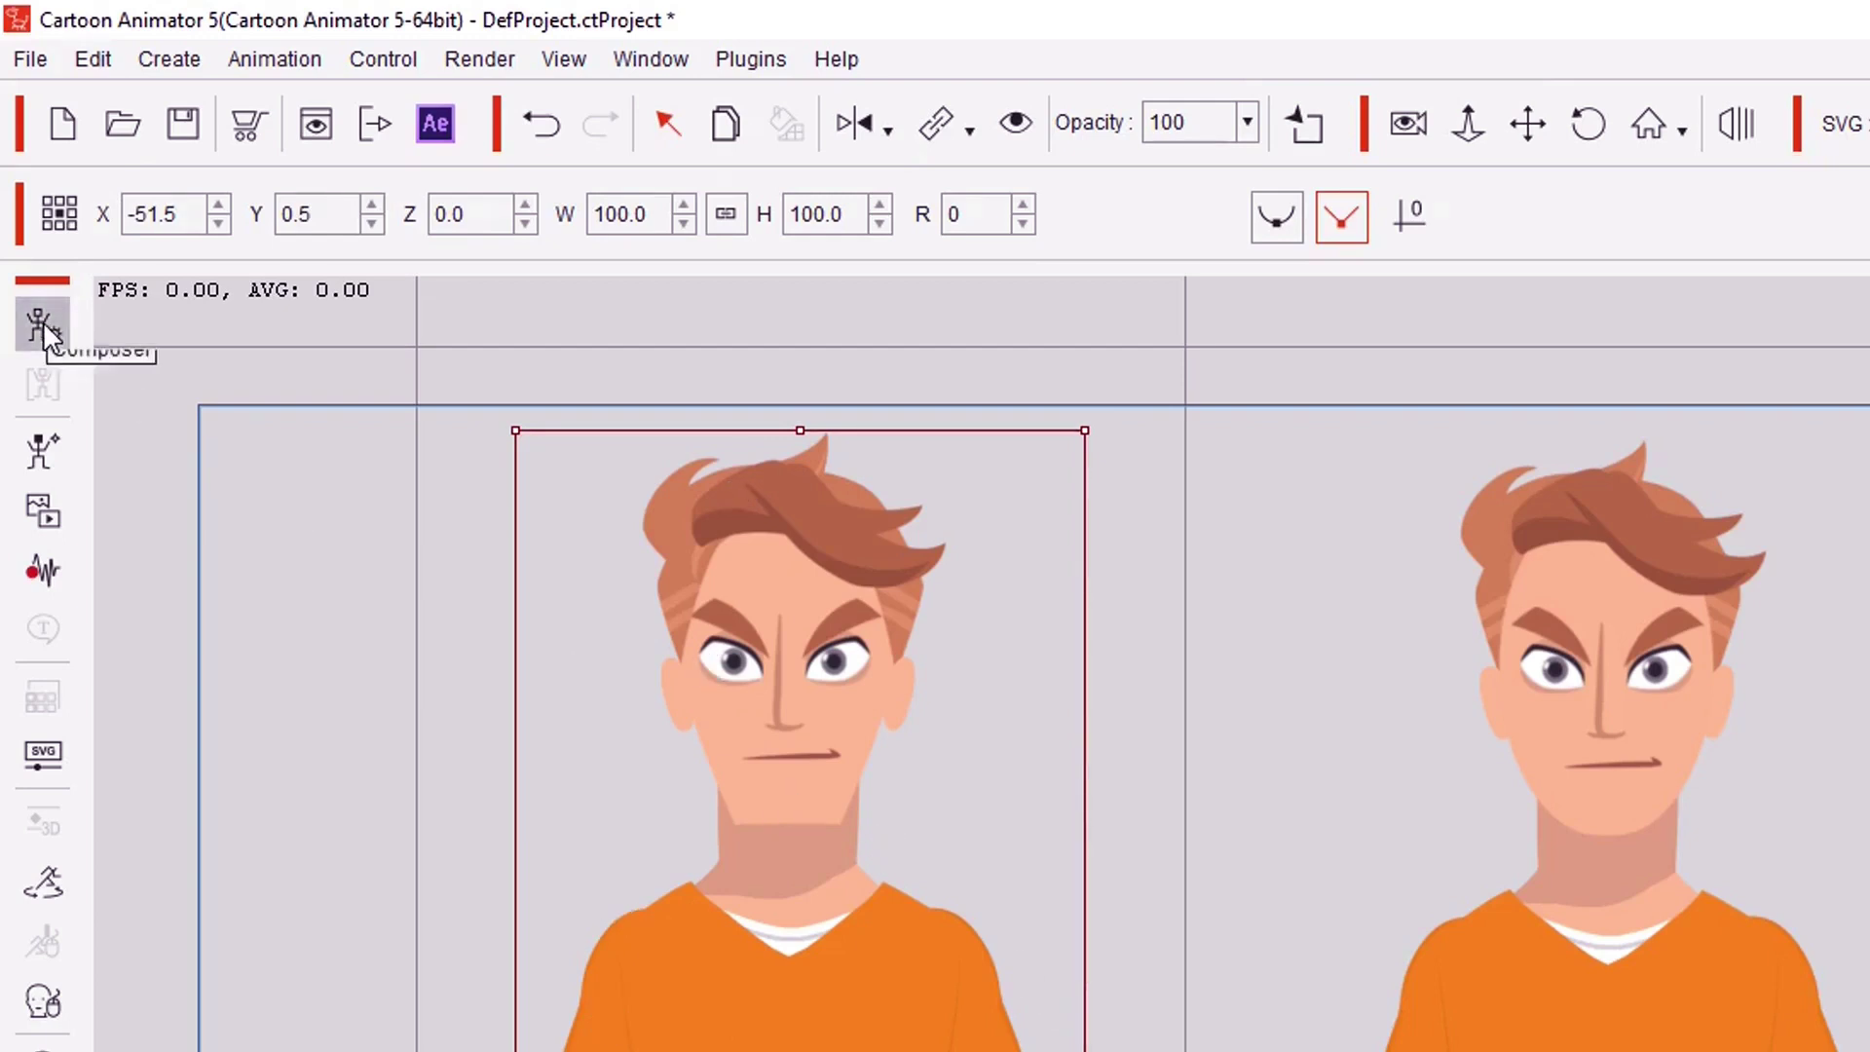
{"action": "left_click", "coordinate": [40, 326]}
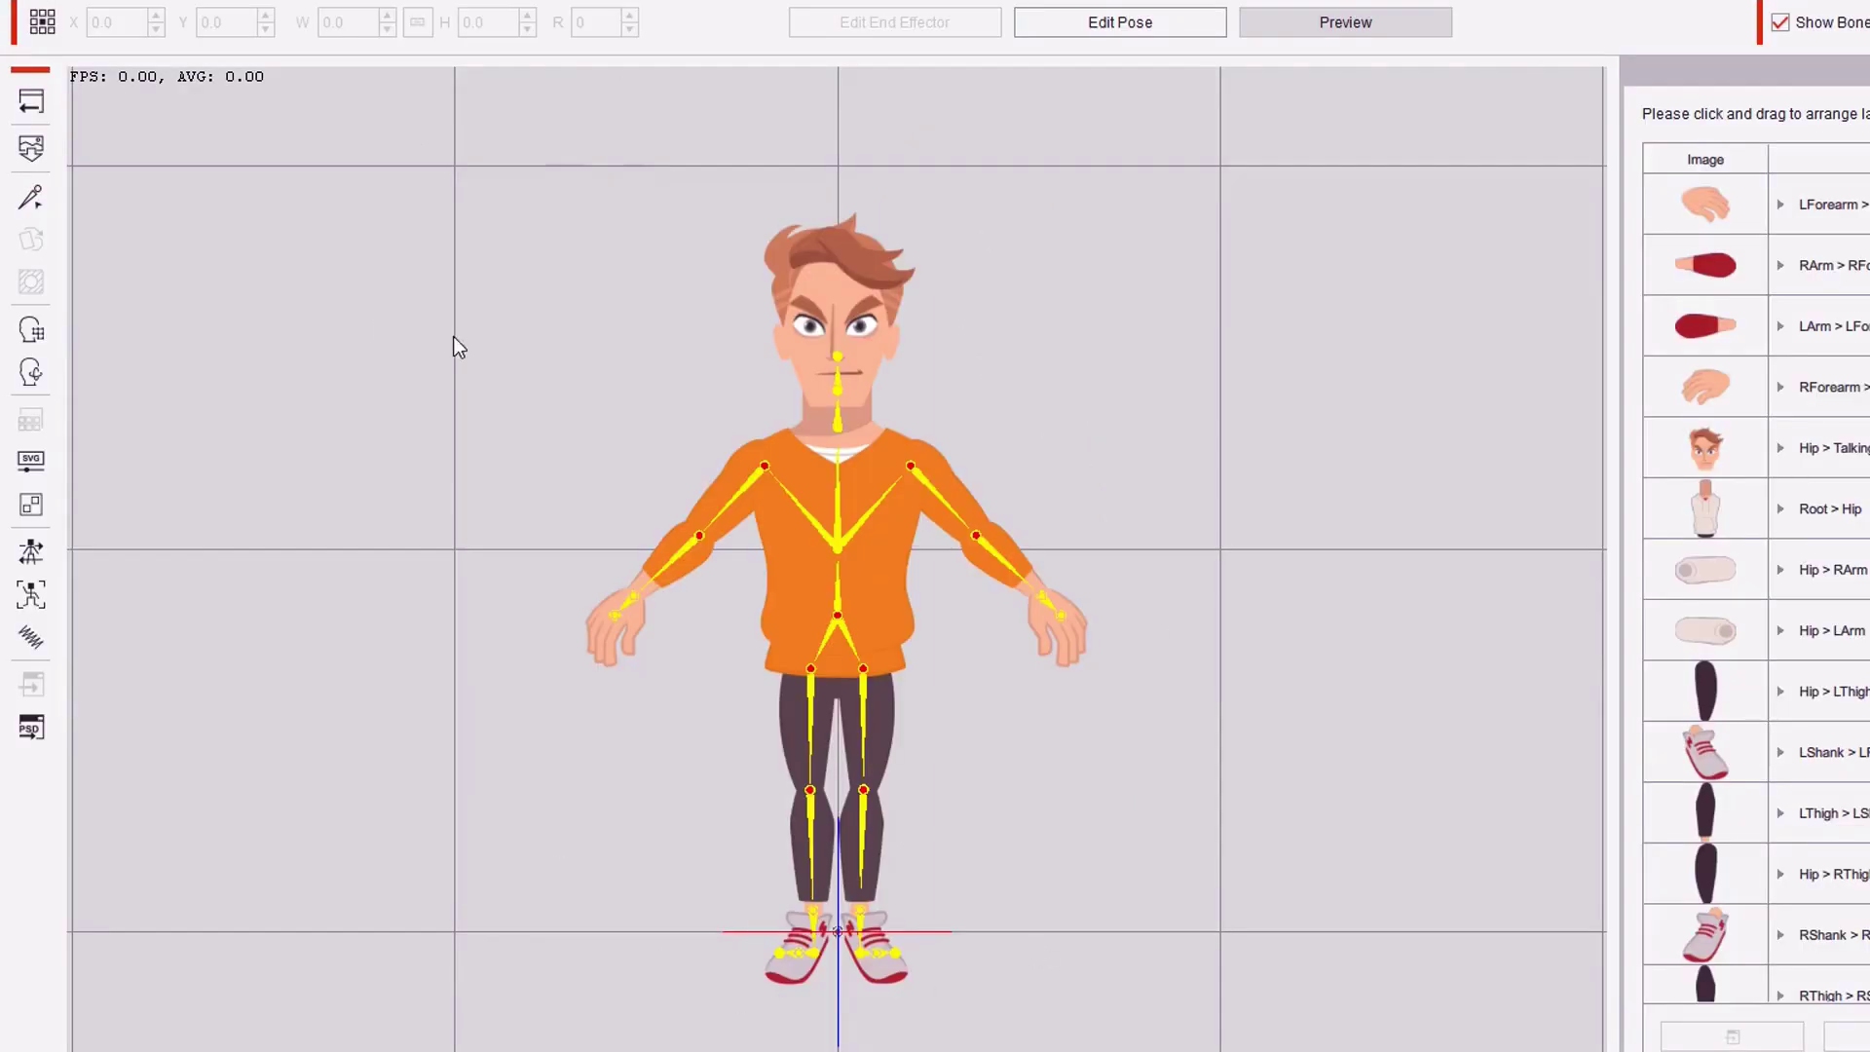
{"action": "left_click", "coordinate": [31, 728]}
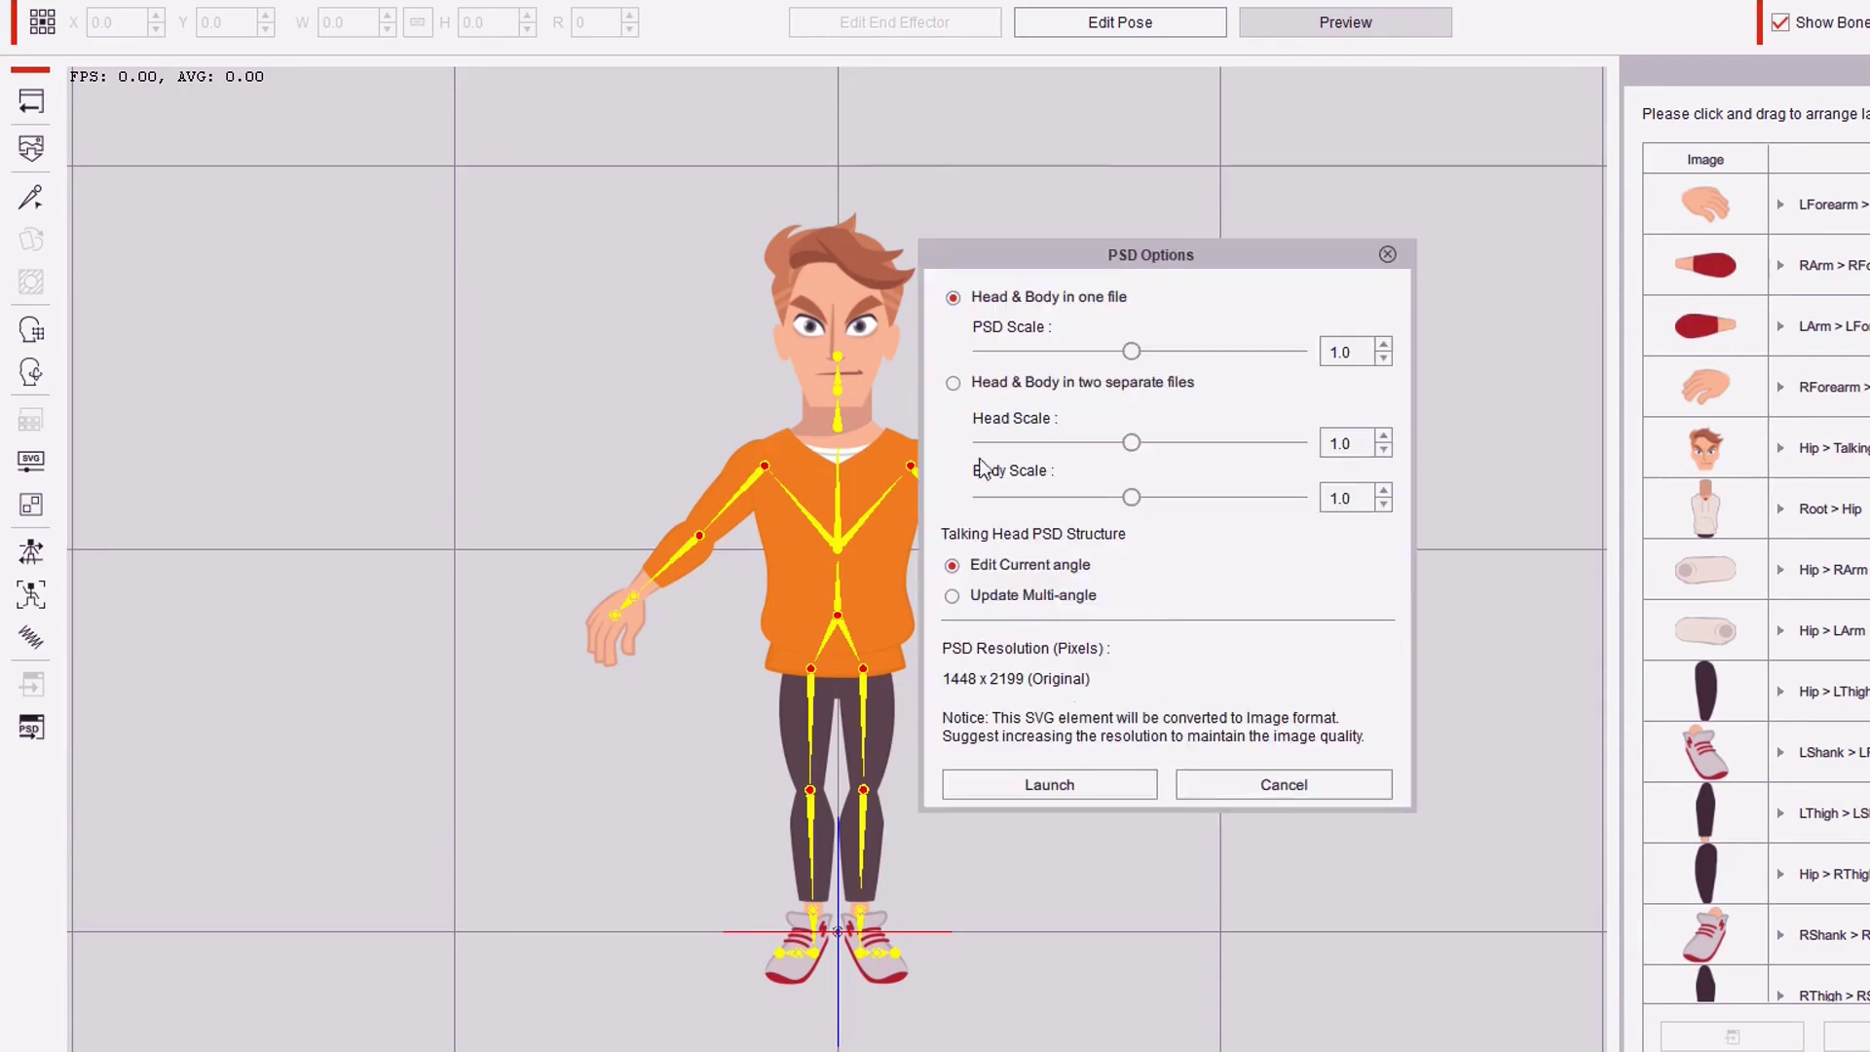
{"action": "left_click", "coordinate": [1071, 795]}
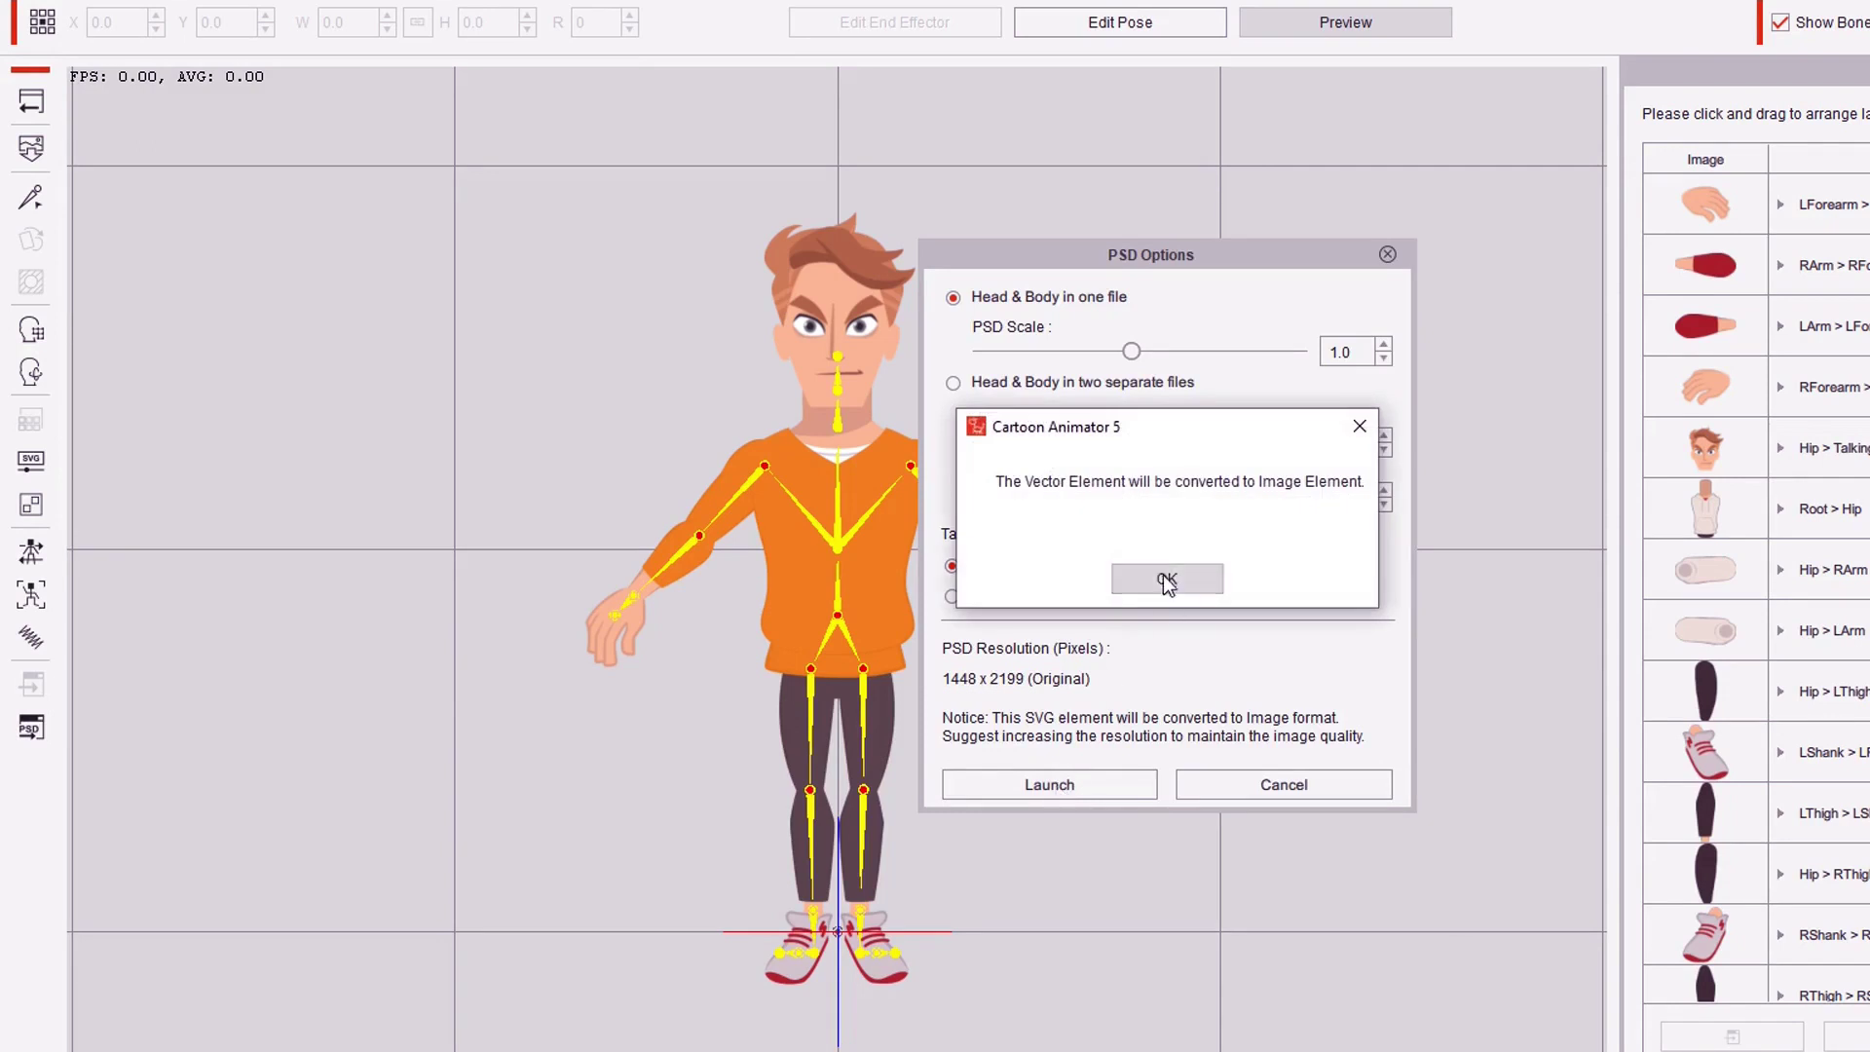
{"action": "left_click", "coordinate": [1166, 580]}
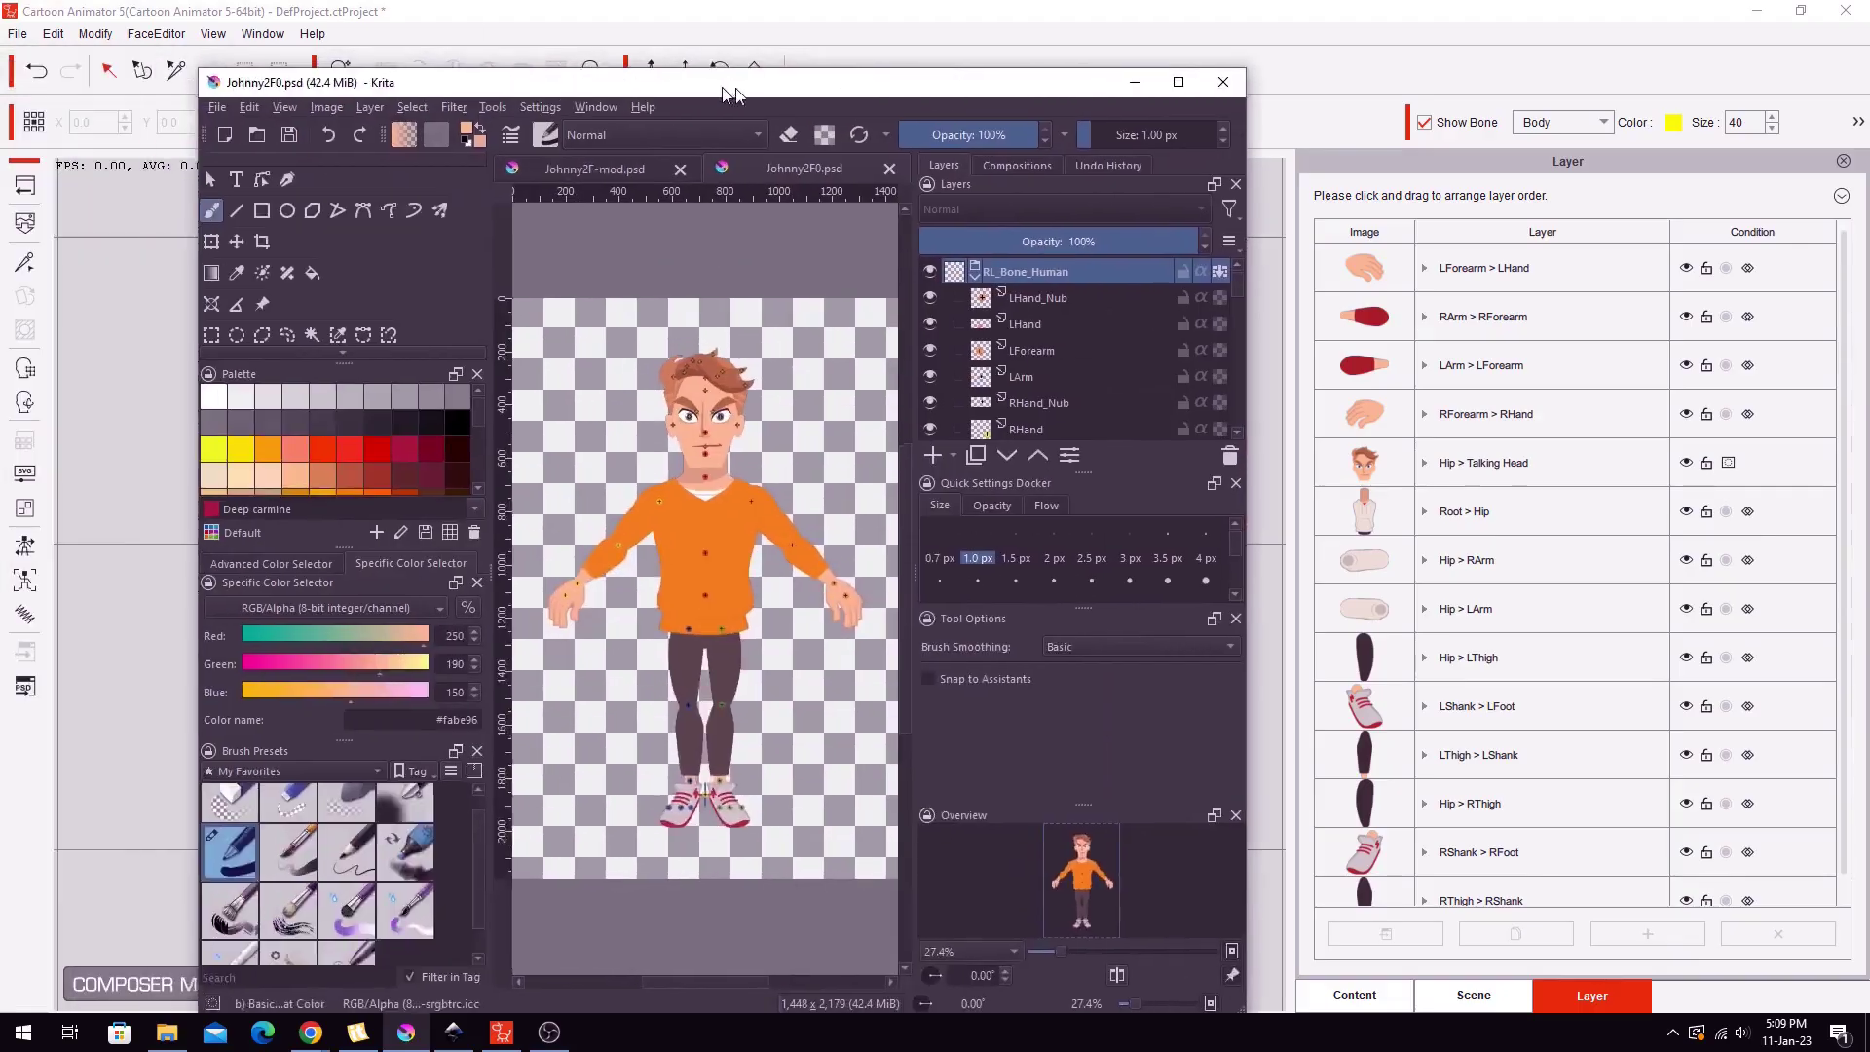
Step: Shift the Krita window right and maximize it so Johnny2F0.psd fills the screen
{"action": "left_click_drag", "start_coordinate": [914, 0], "coordinate": [1171, 0]}
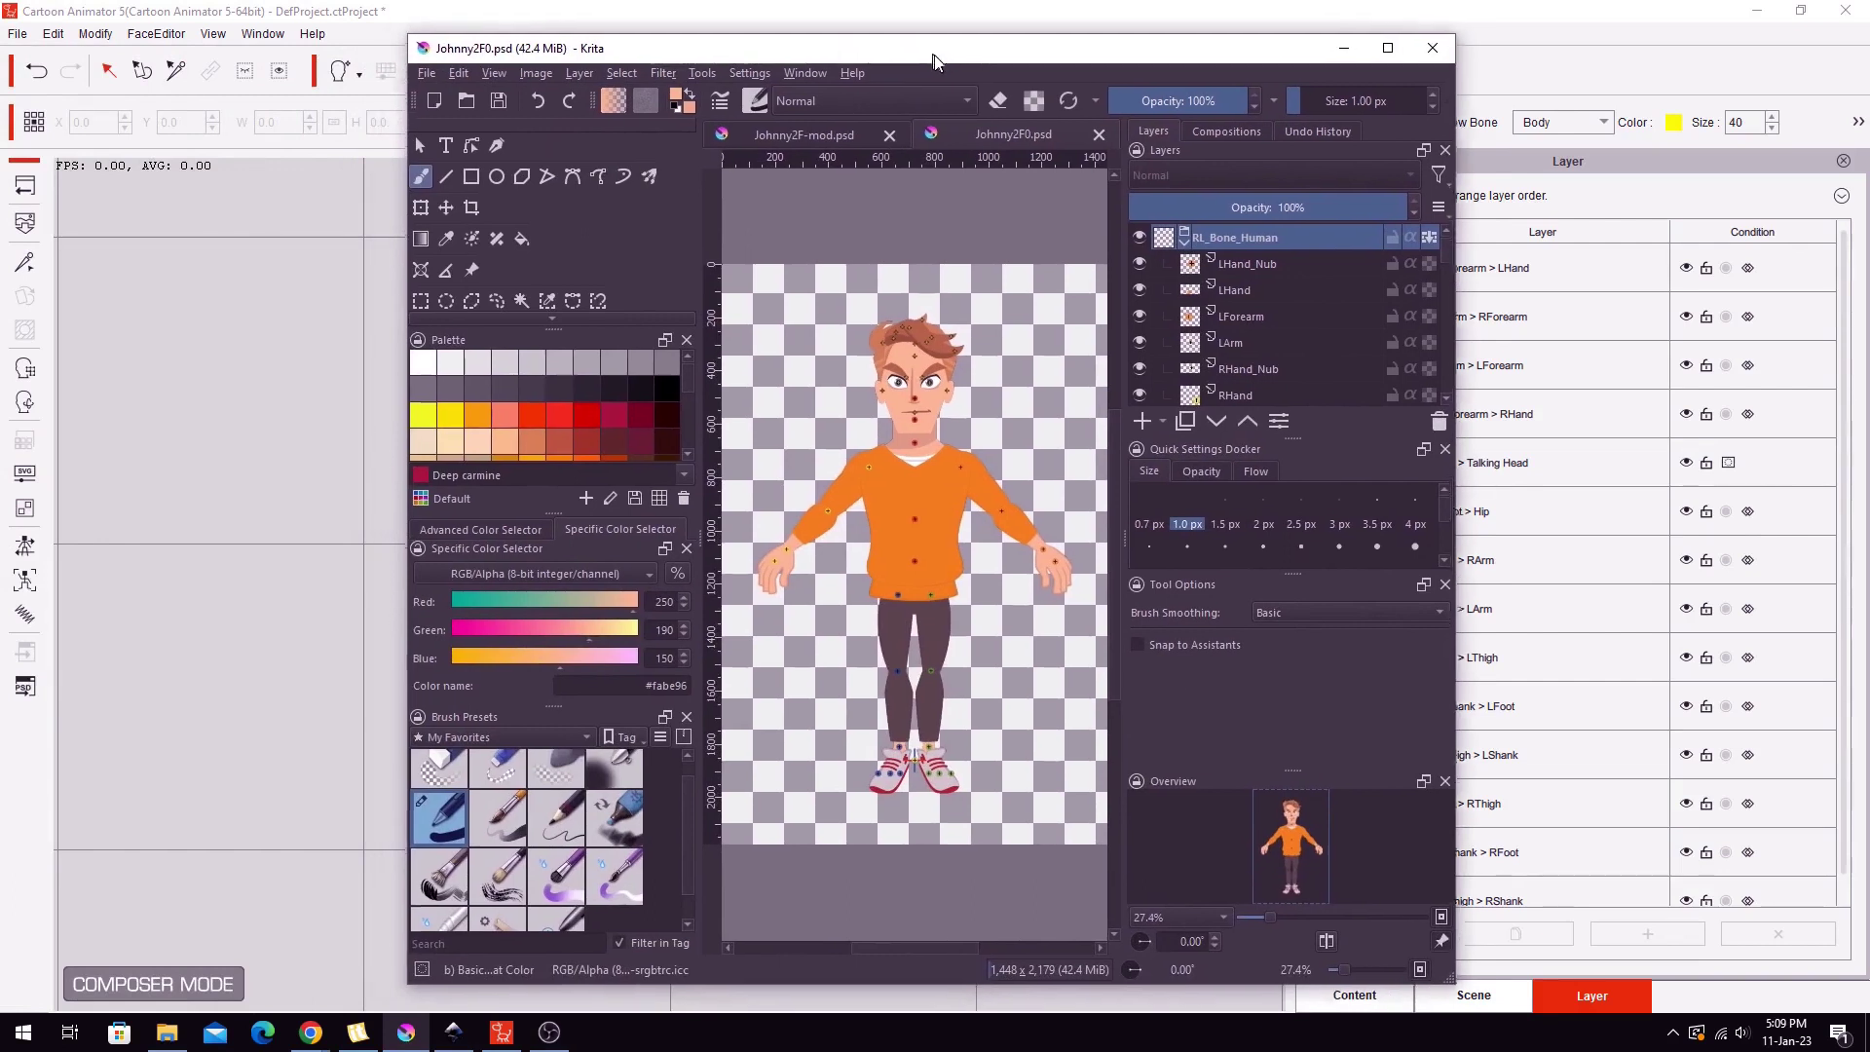
{"action": "left_click_drag", "start_coordinate": [937, 63], "coordinate": [967, 54]}
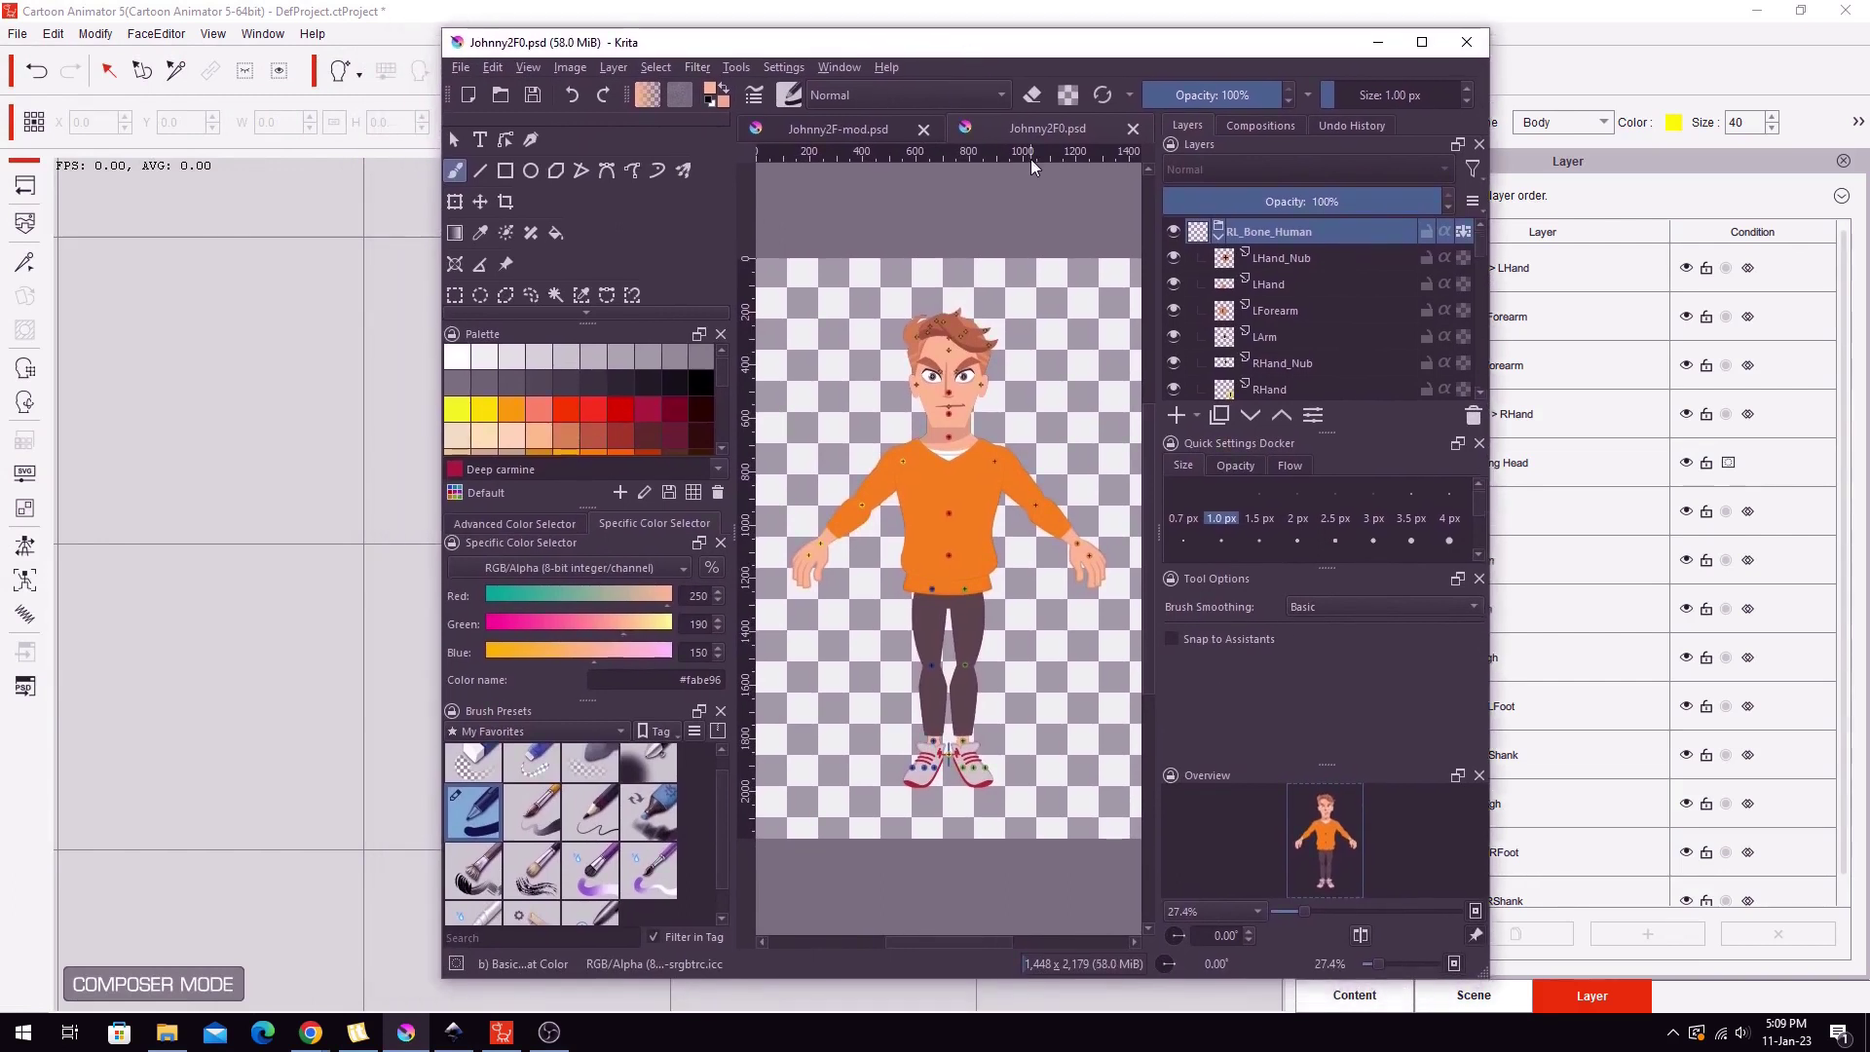
{"action": "left_click", "coordinate": [1422, 42]}
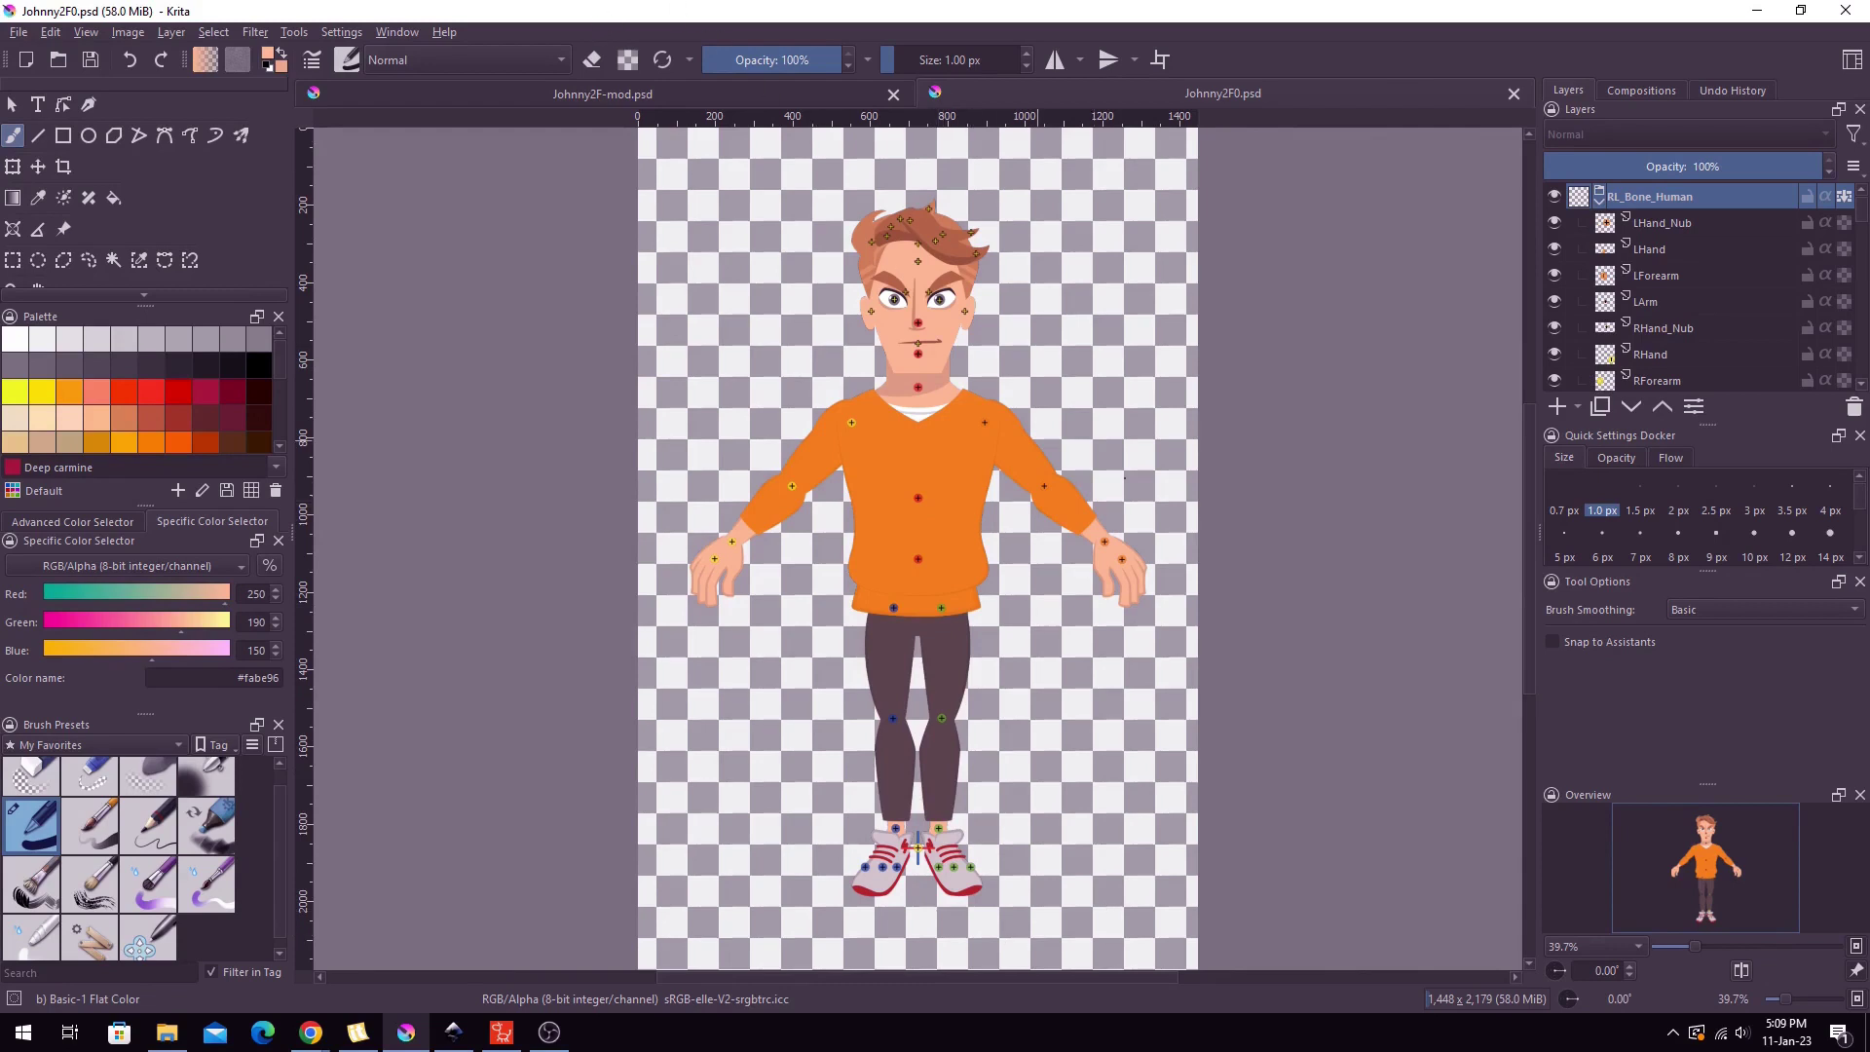
Step: Save a copy into Google Drive's 003 Character Tests folder, appending -mod2 to give Johnny2F0-mod2.psd
{"action": "mouse_move", "coordinate": [508, 1028]}
{"action": "left_click", "coordinate": [19, 32]}
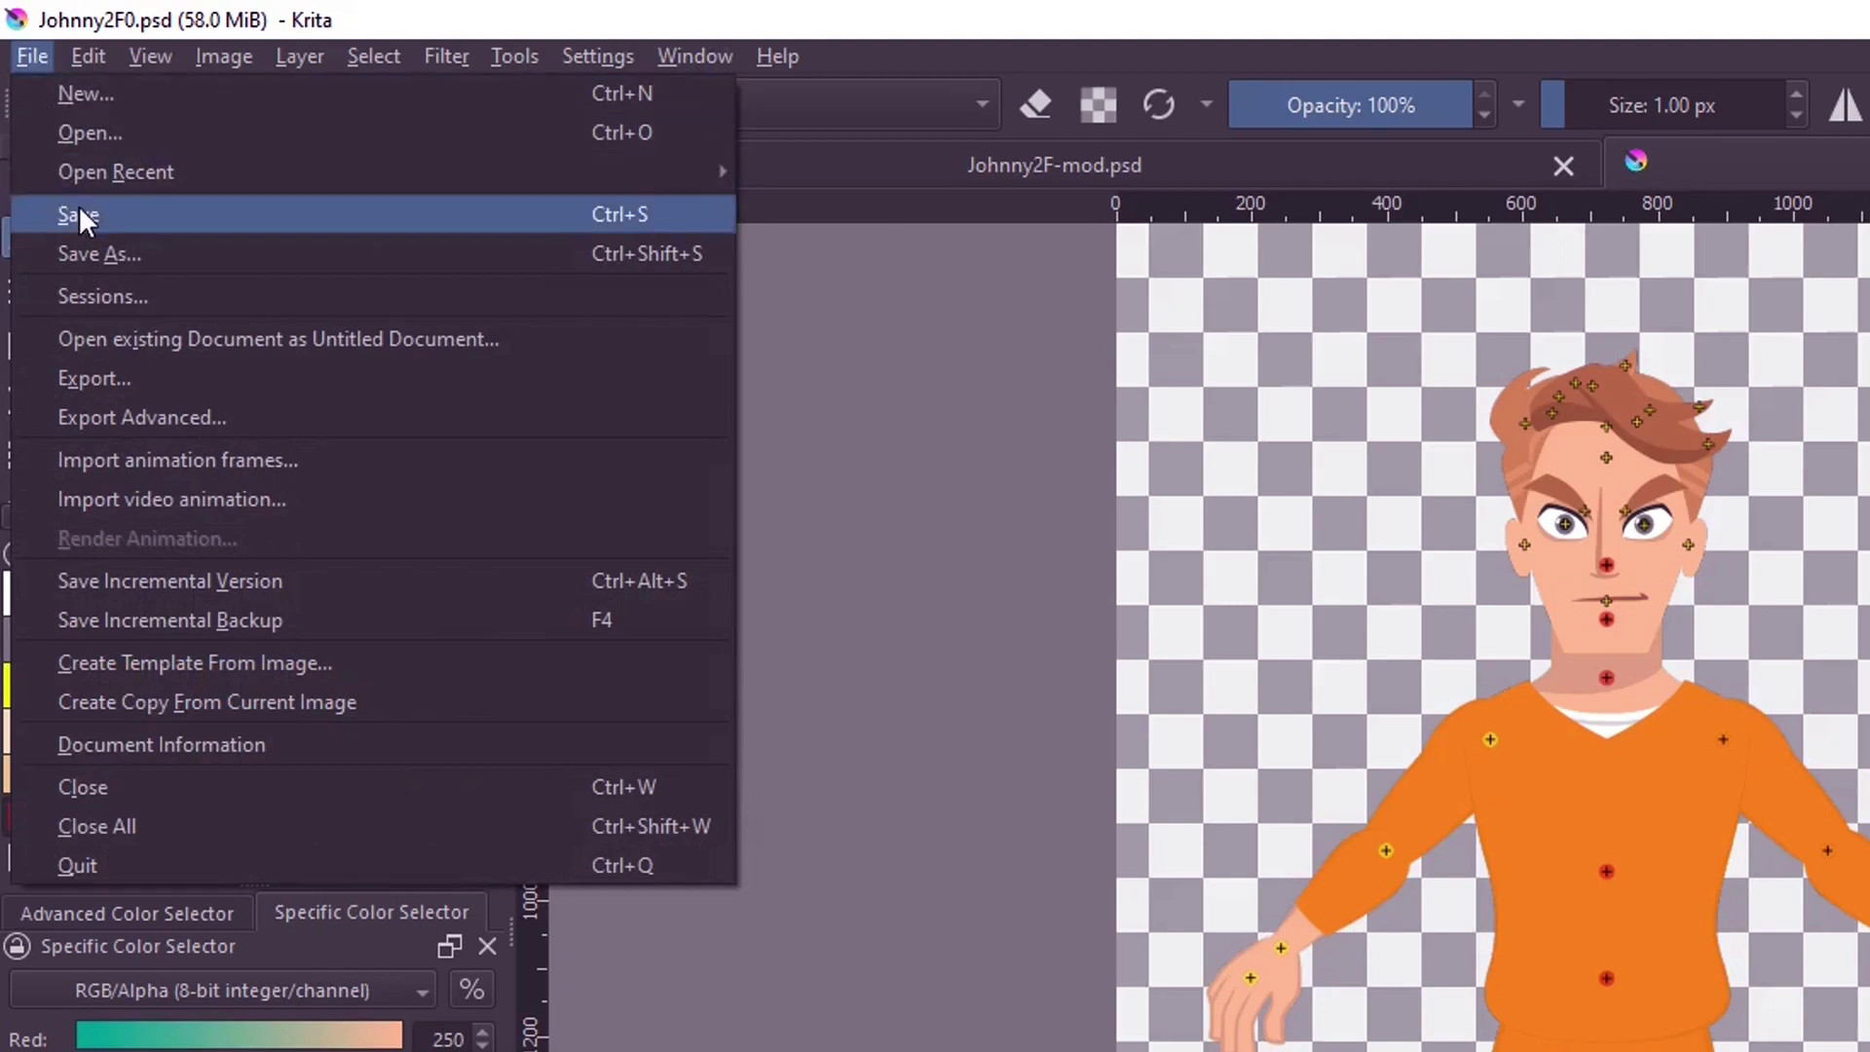
{"action": "left_click", "coordinate": [90, 252]}
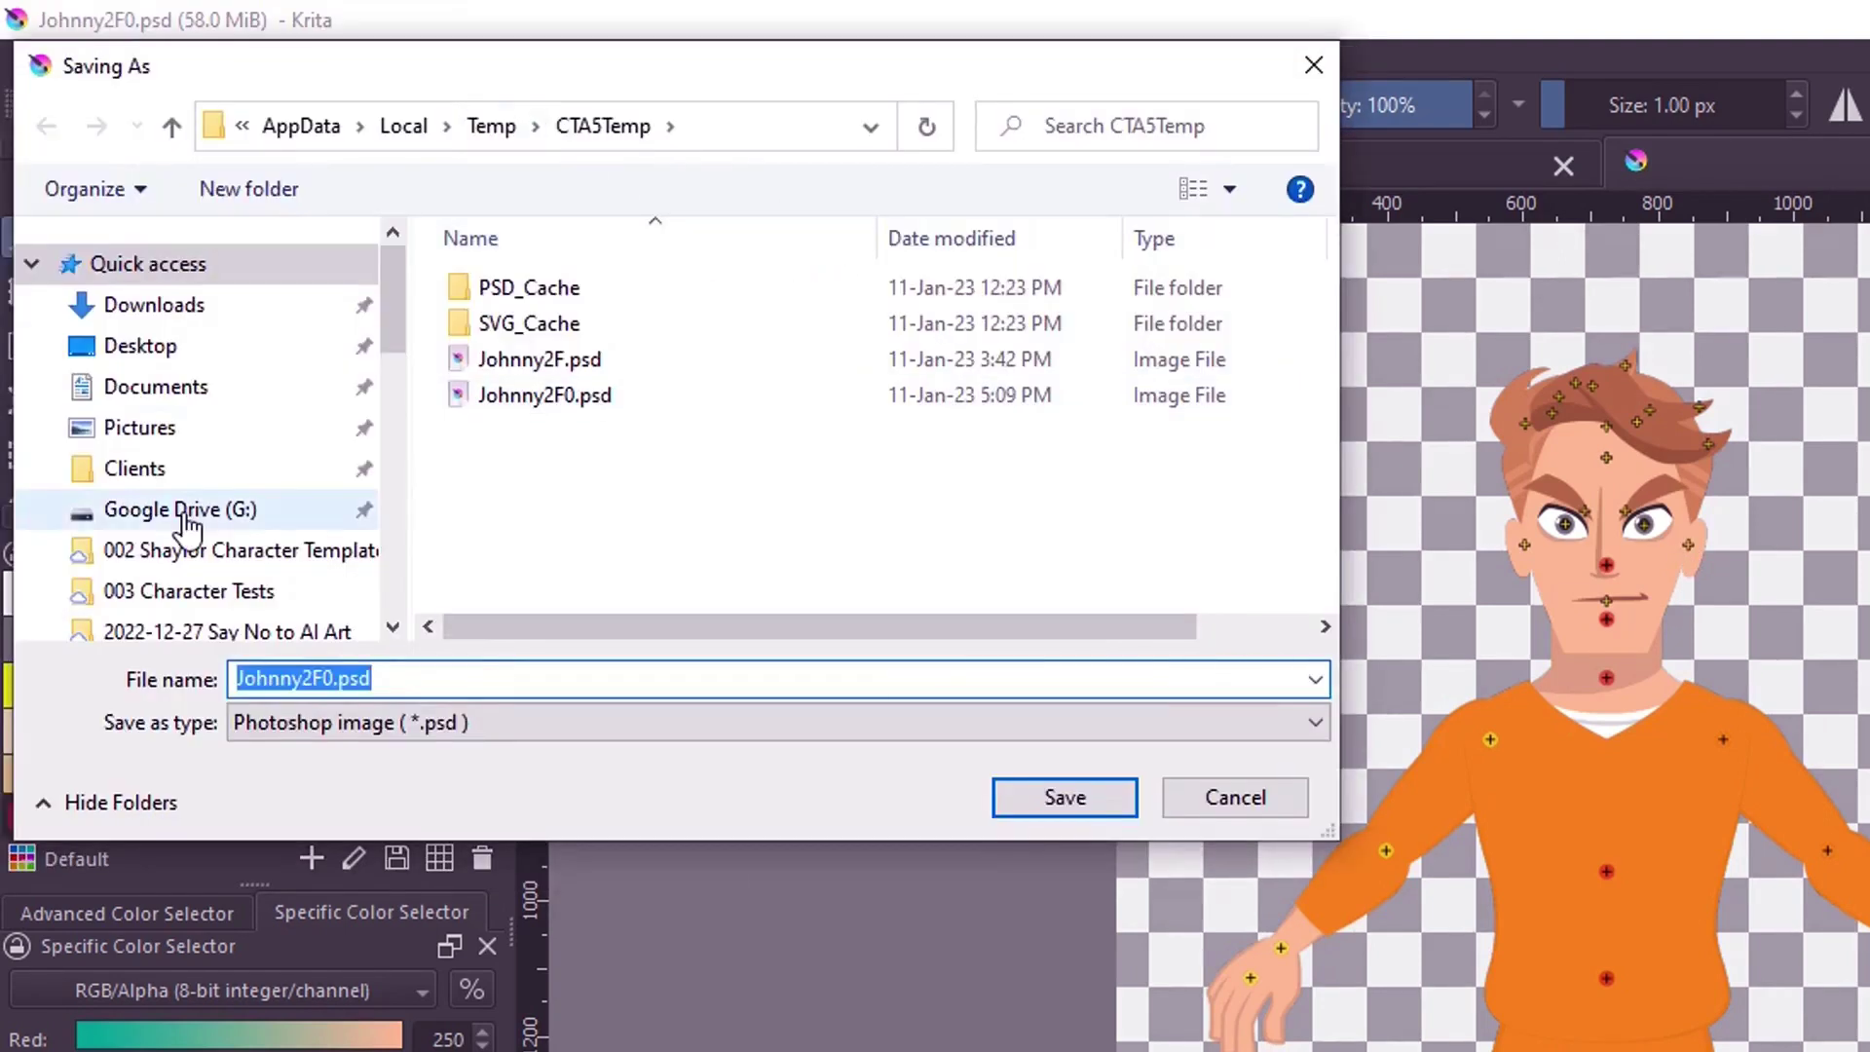
{"action": "left_click", "coordinate": [185, 521]}
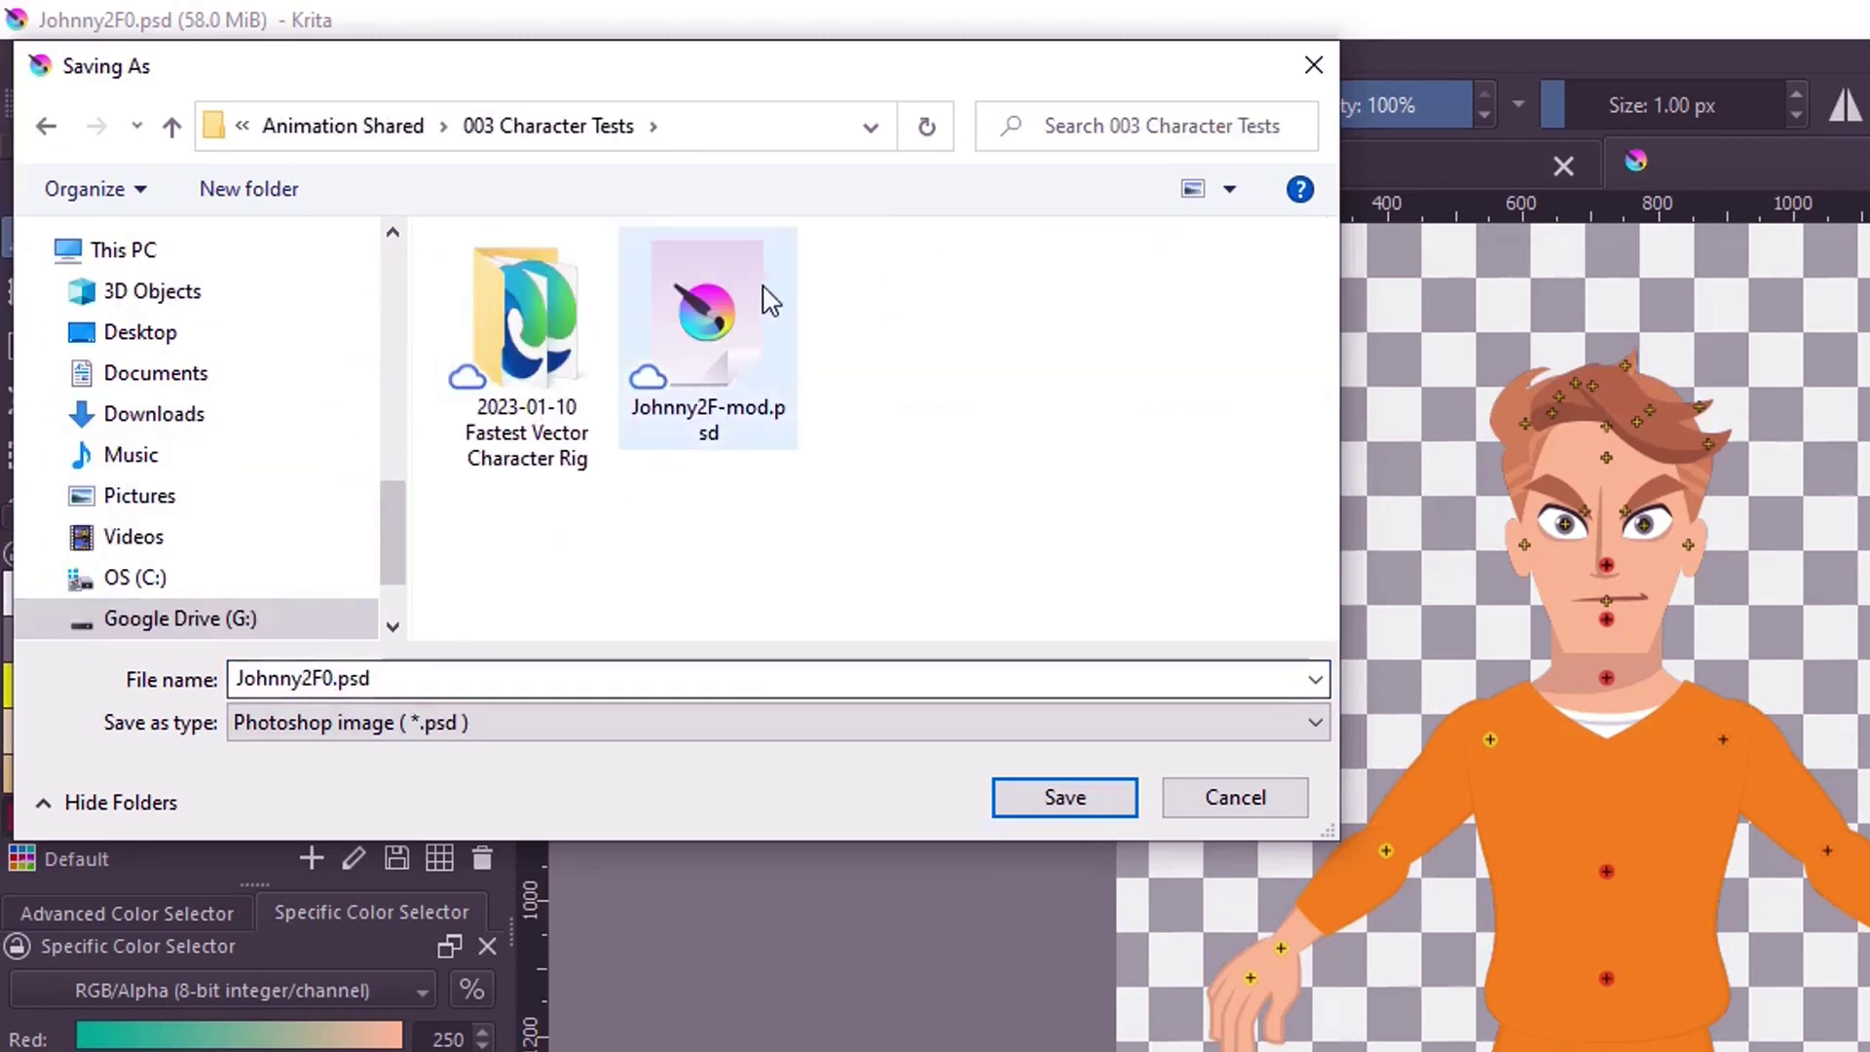
{"action": "double_click", "coordinate": [335, 679]}
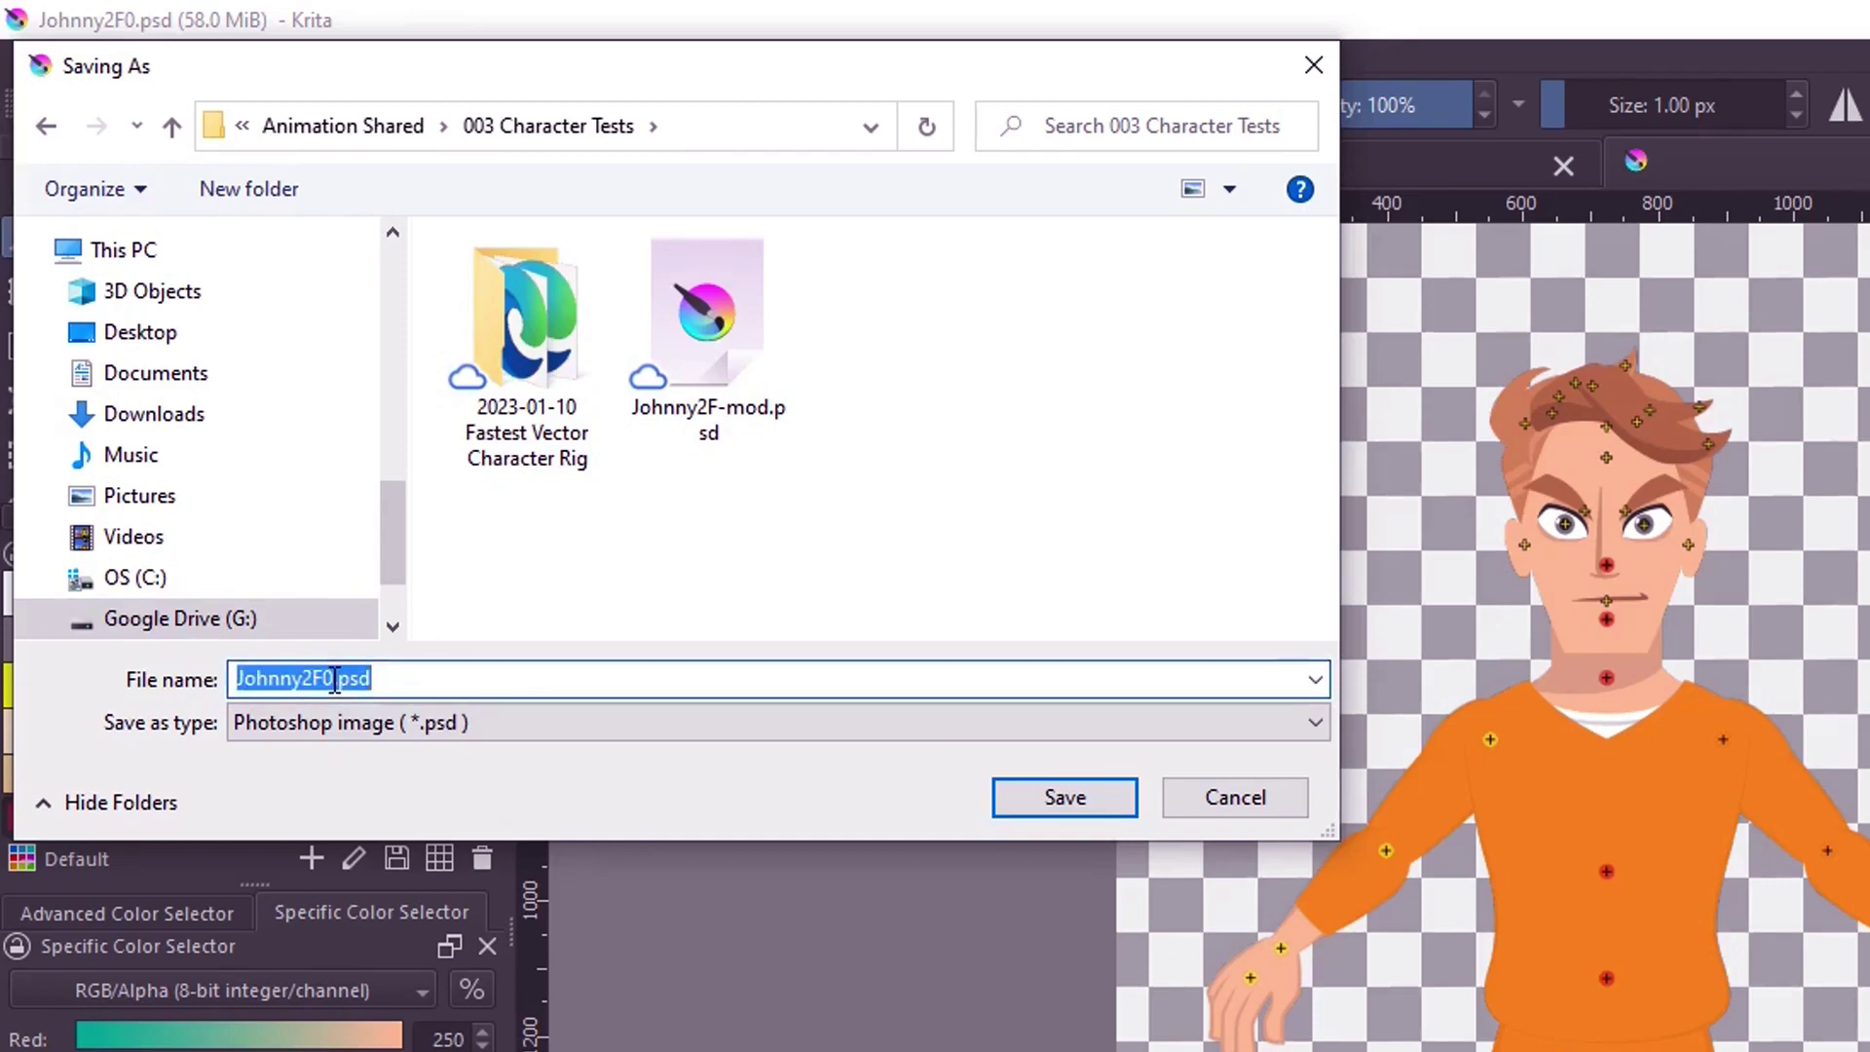
{"action": "left_click", "coordinate": [335, 679]}
{"action": "type", "text": "-mod"}
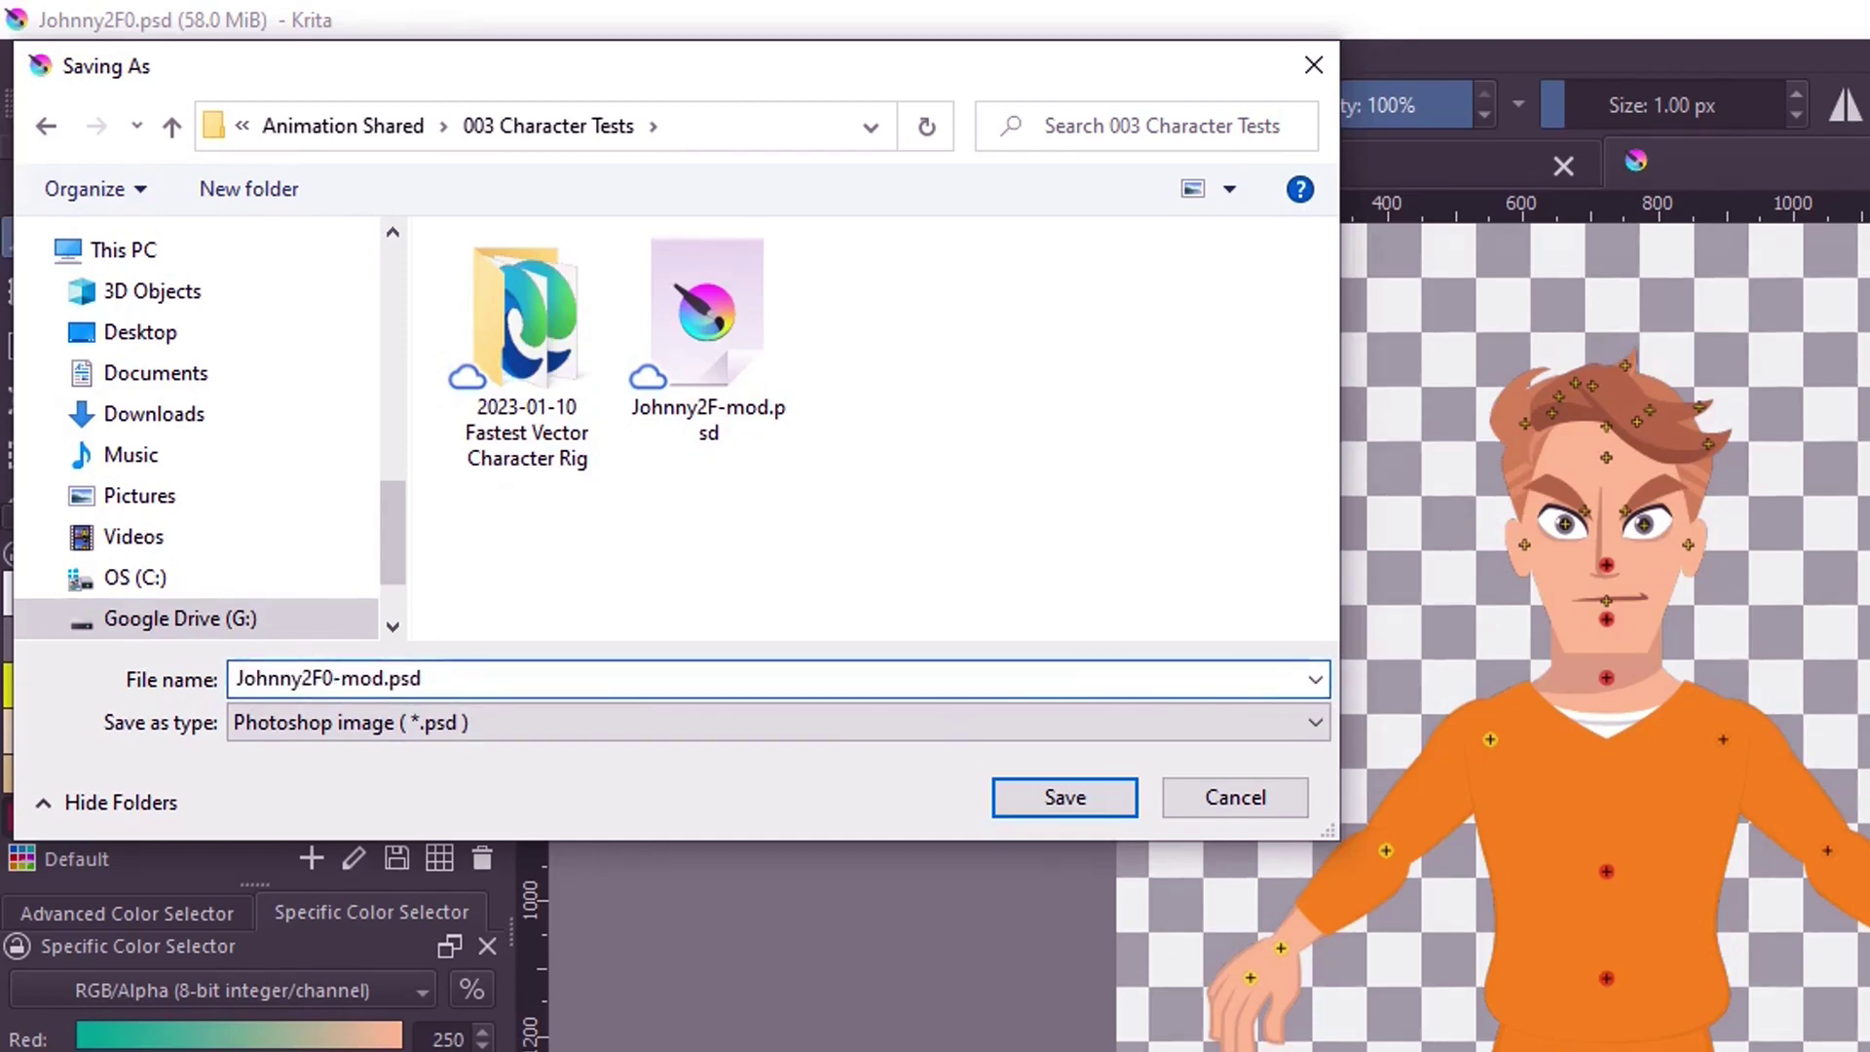
{"action": "type", "text": "2"}
{"action": "key", "text": "Return"}
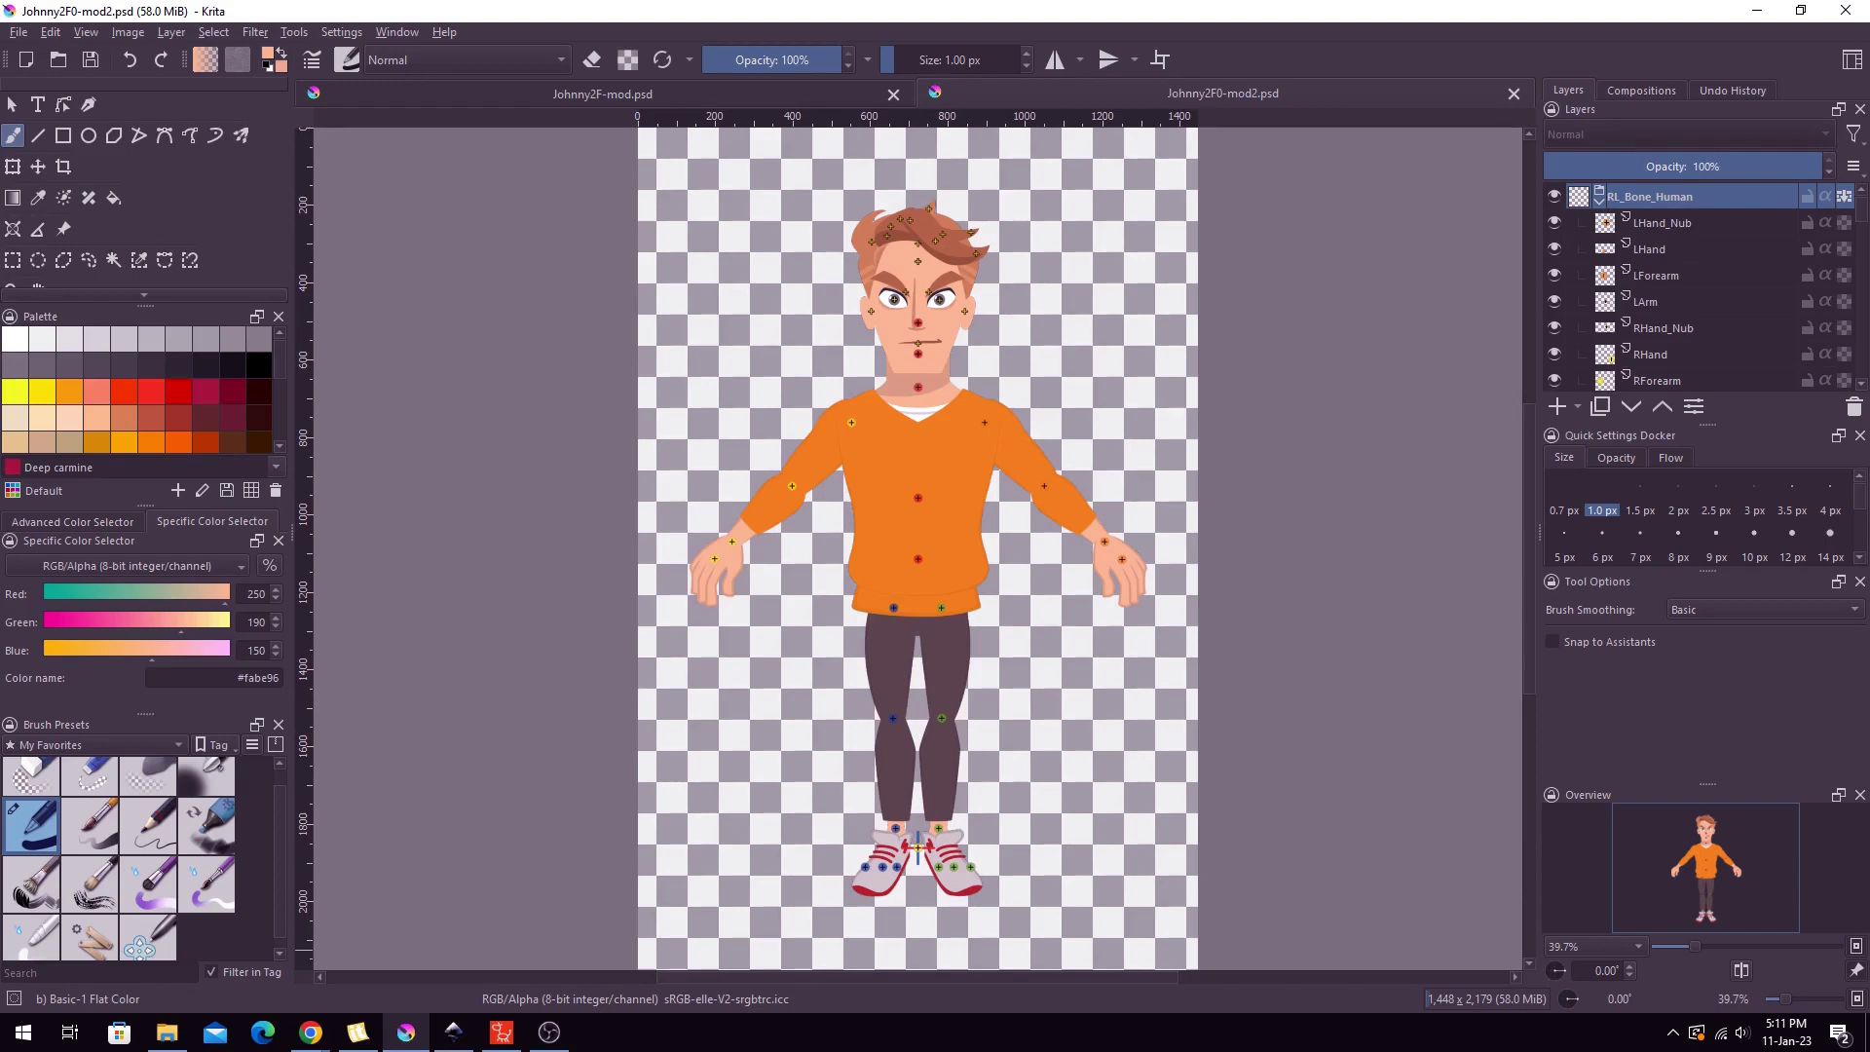
Step: Return Cartoon Animator from the composer to the stage, dropping PSD sync, and zoom in on the characters
{"action": "left_click", "coordinate": [506, 1034]}
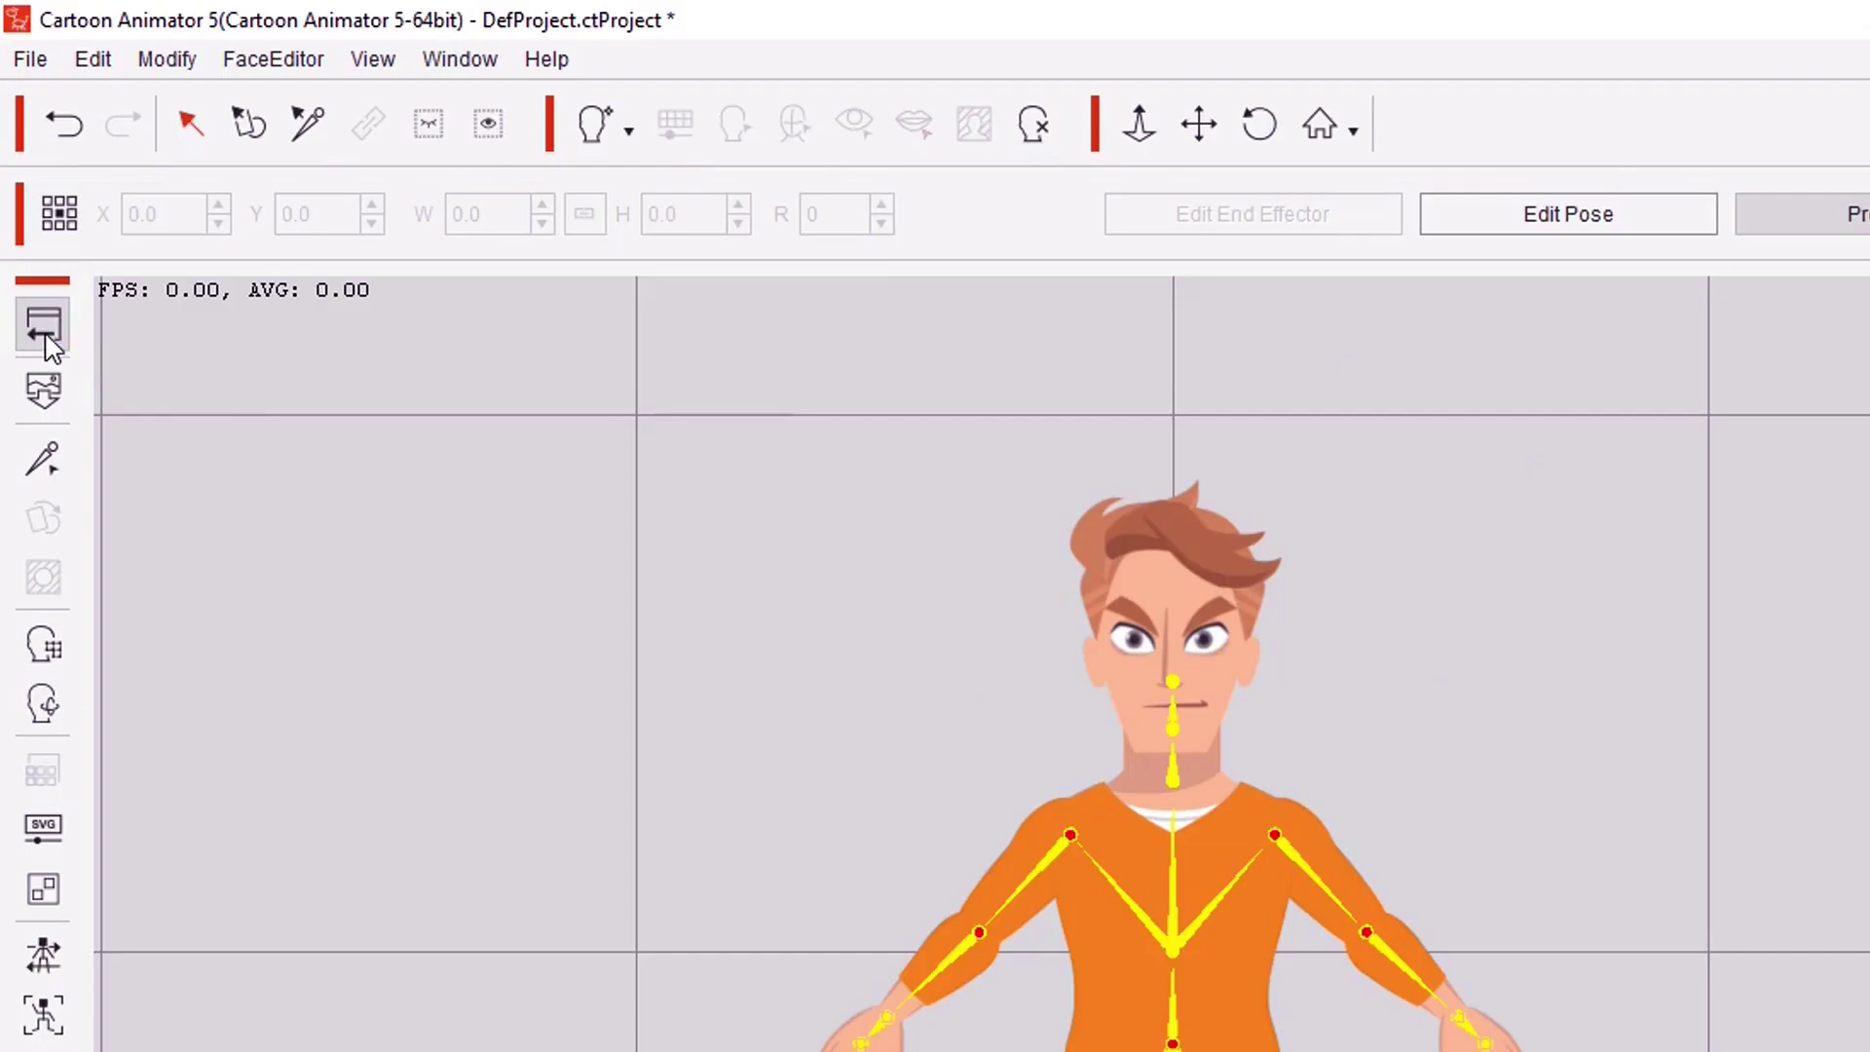
{"action": "left_click", "coordinate": [44, 331]}
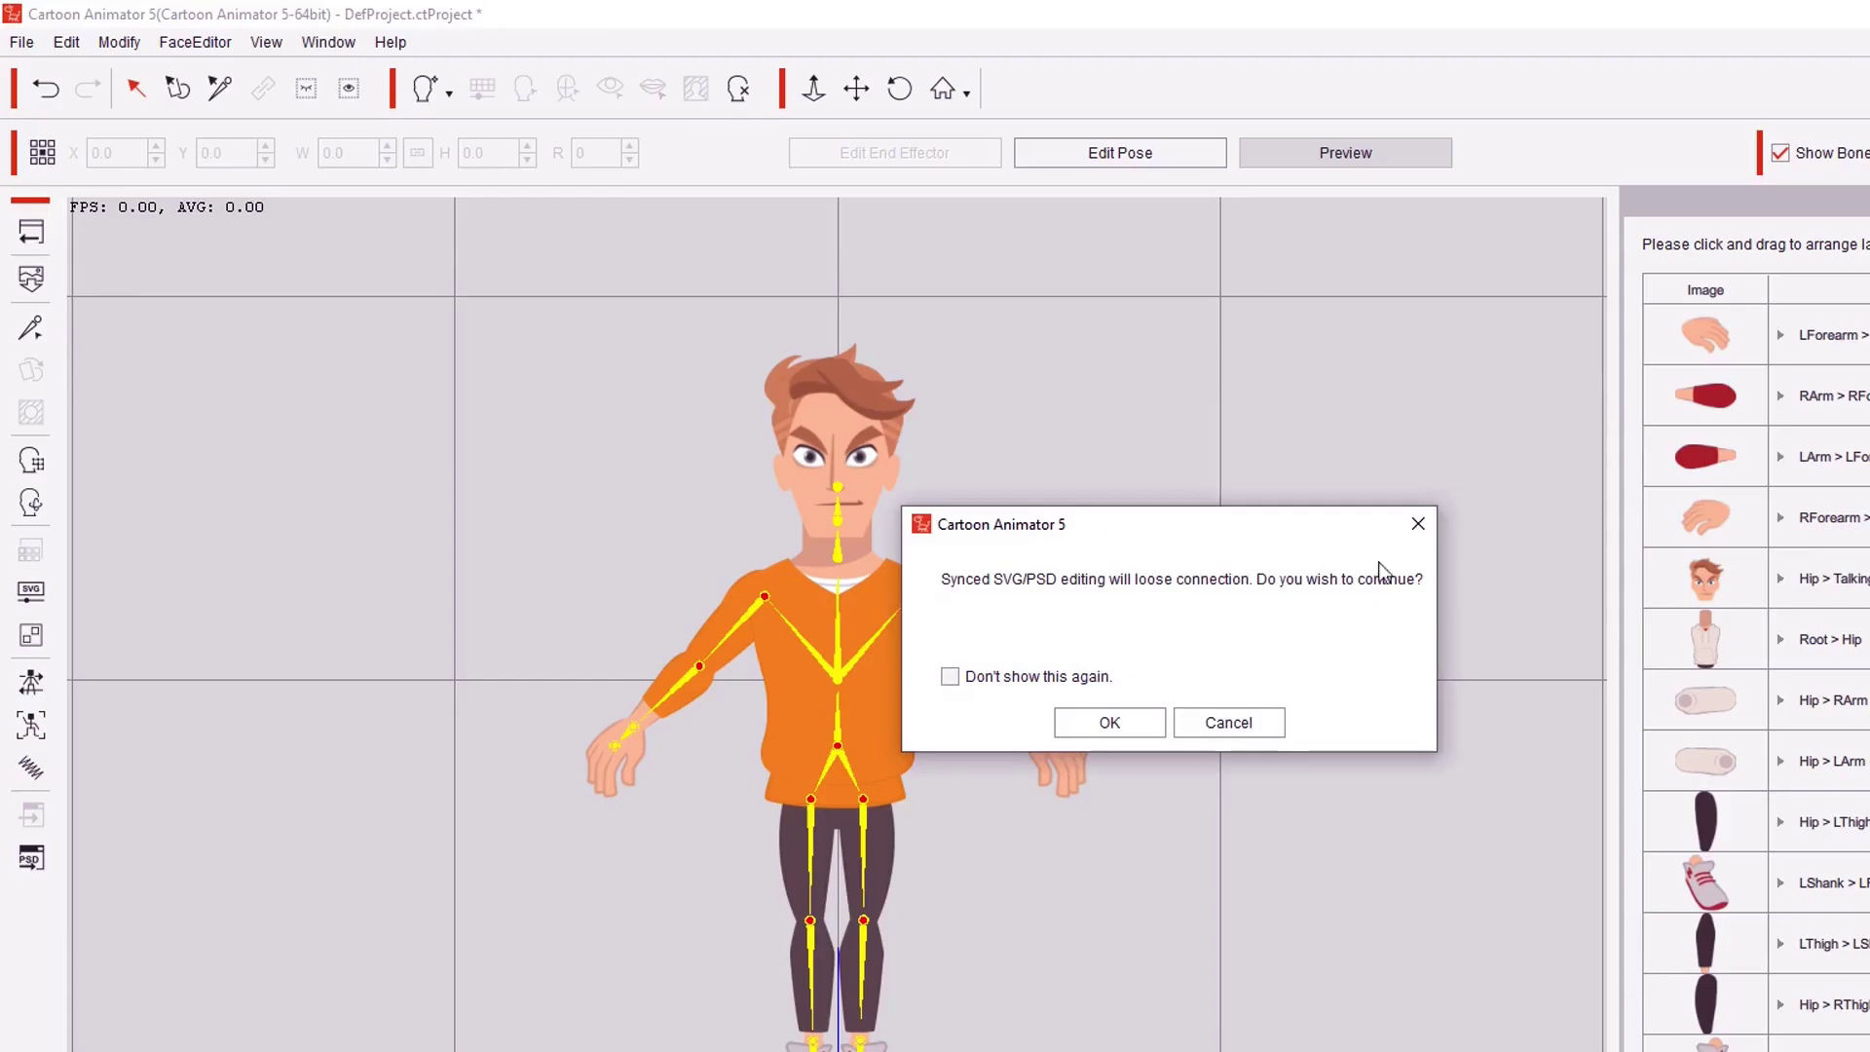
{"action": "left_click", "coordinate": [1110, 723]}
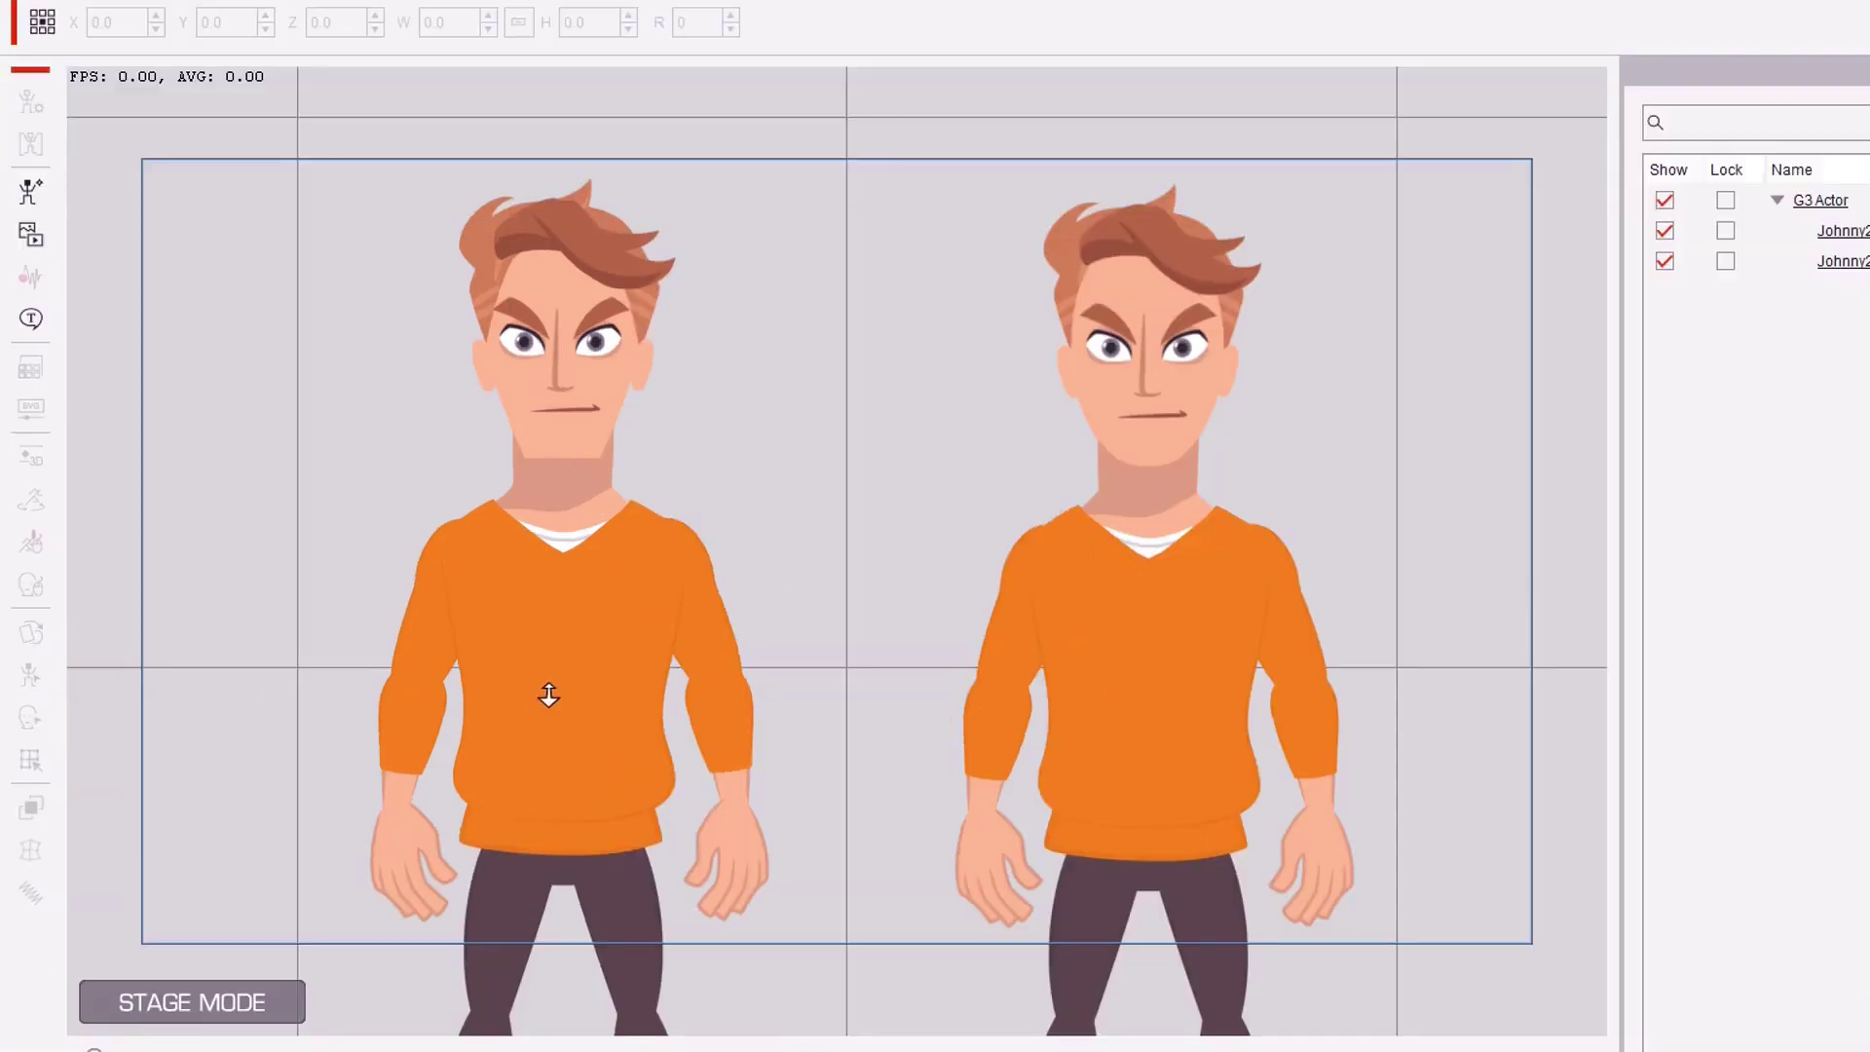
{"action": "left_click_drag", "start_coordinate": [434, 662], "coordinate": [545, 403]}
{"action": "left_click_drag", "start_coordinate": [682, 374], "coordinate": [722, 238]}
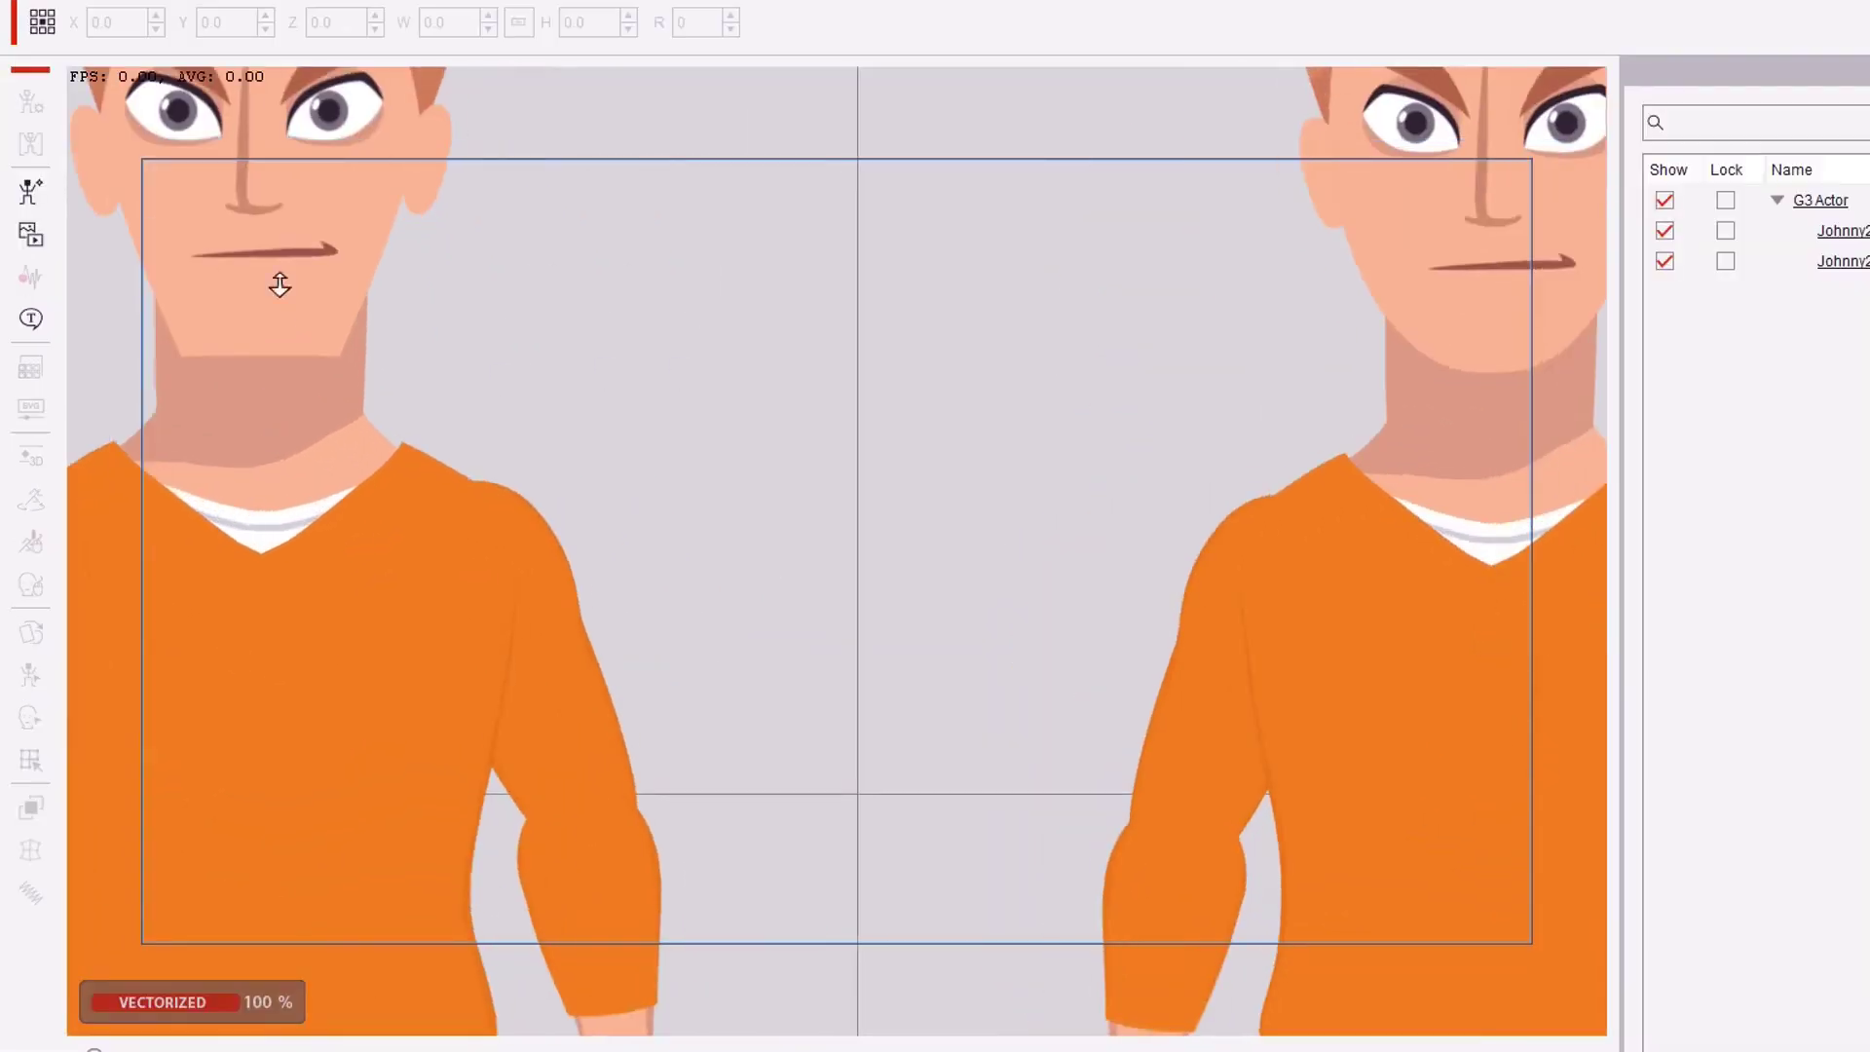
{"action": "left_click_drag", "start_coordinate": [280, 284], "coordinate": [1540, 962]}
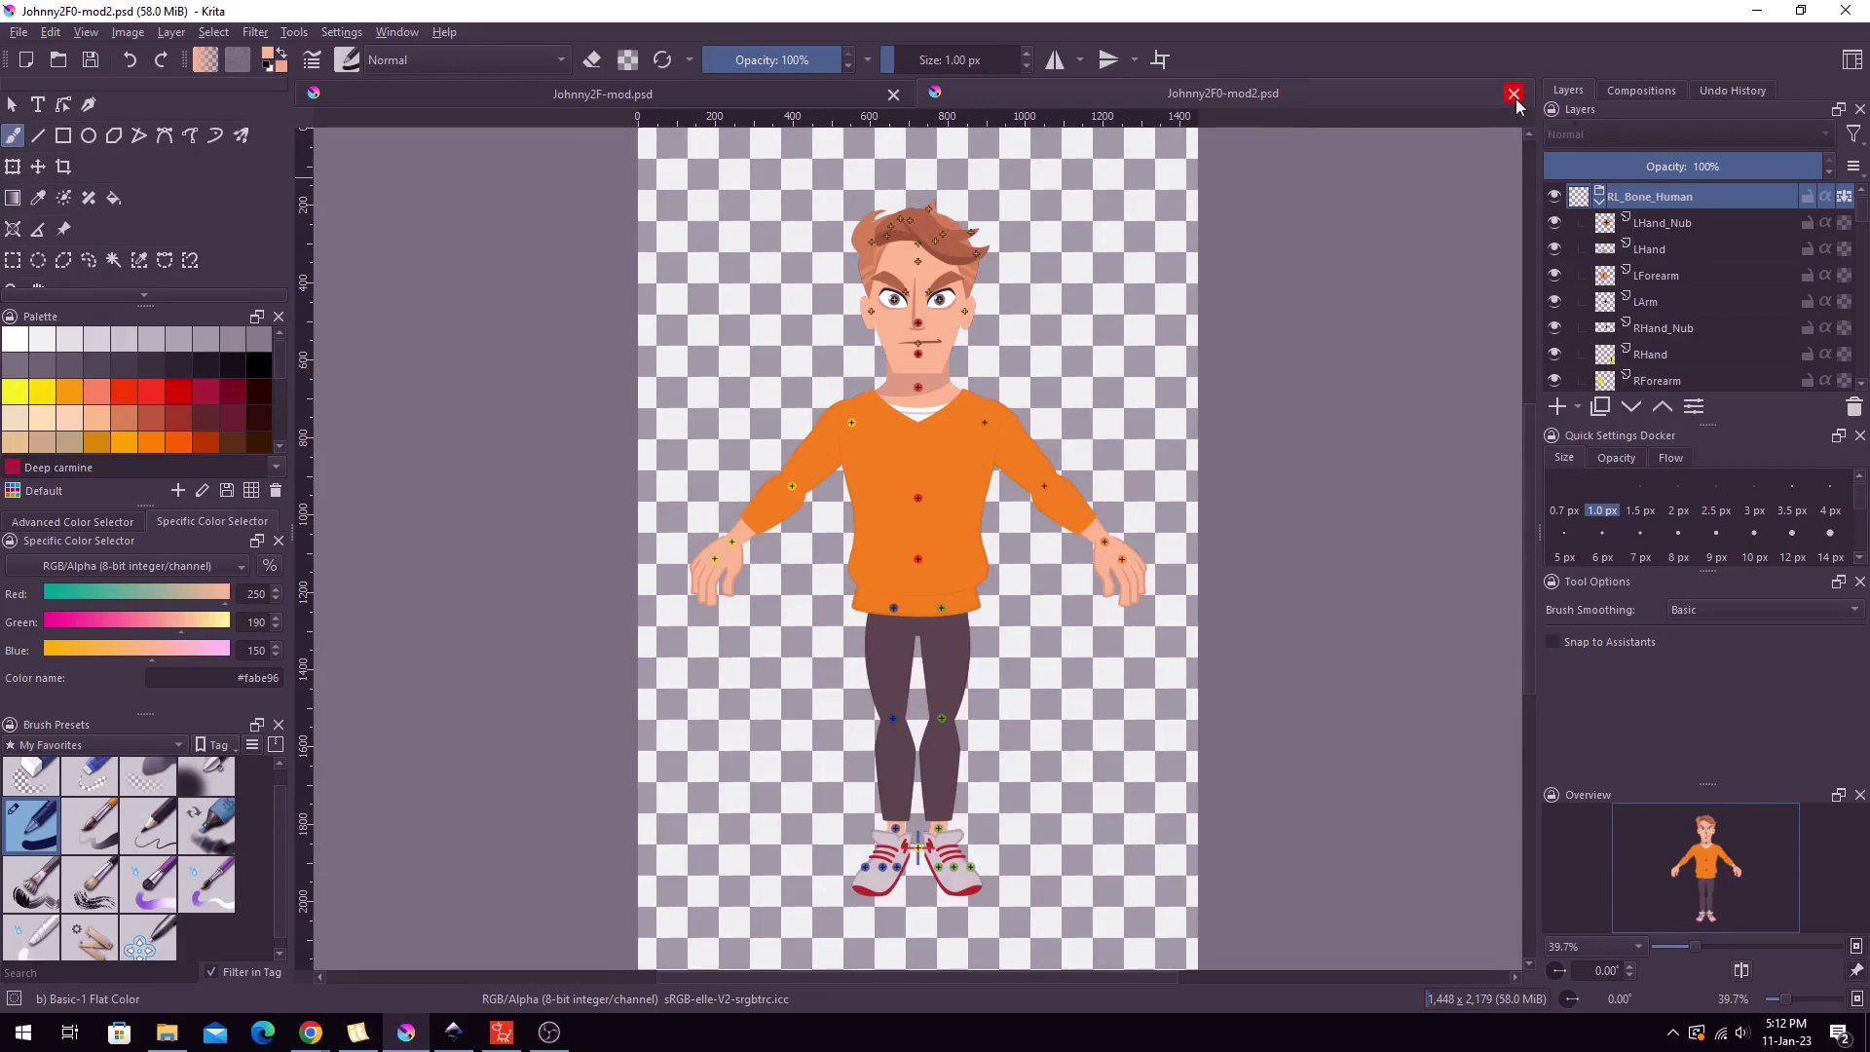
Step: Close Johnny2F0-mod2.psd and, in Johnny2F-mod.psd, hide the Face layer and show Face Round
{"action": "left_click", "coordinate": [1513, 94]}
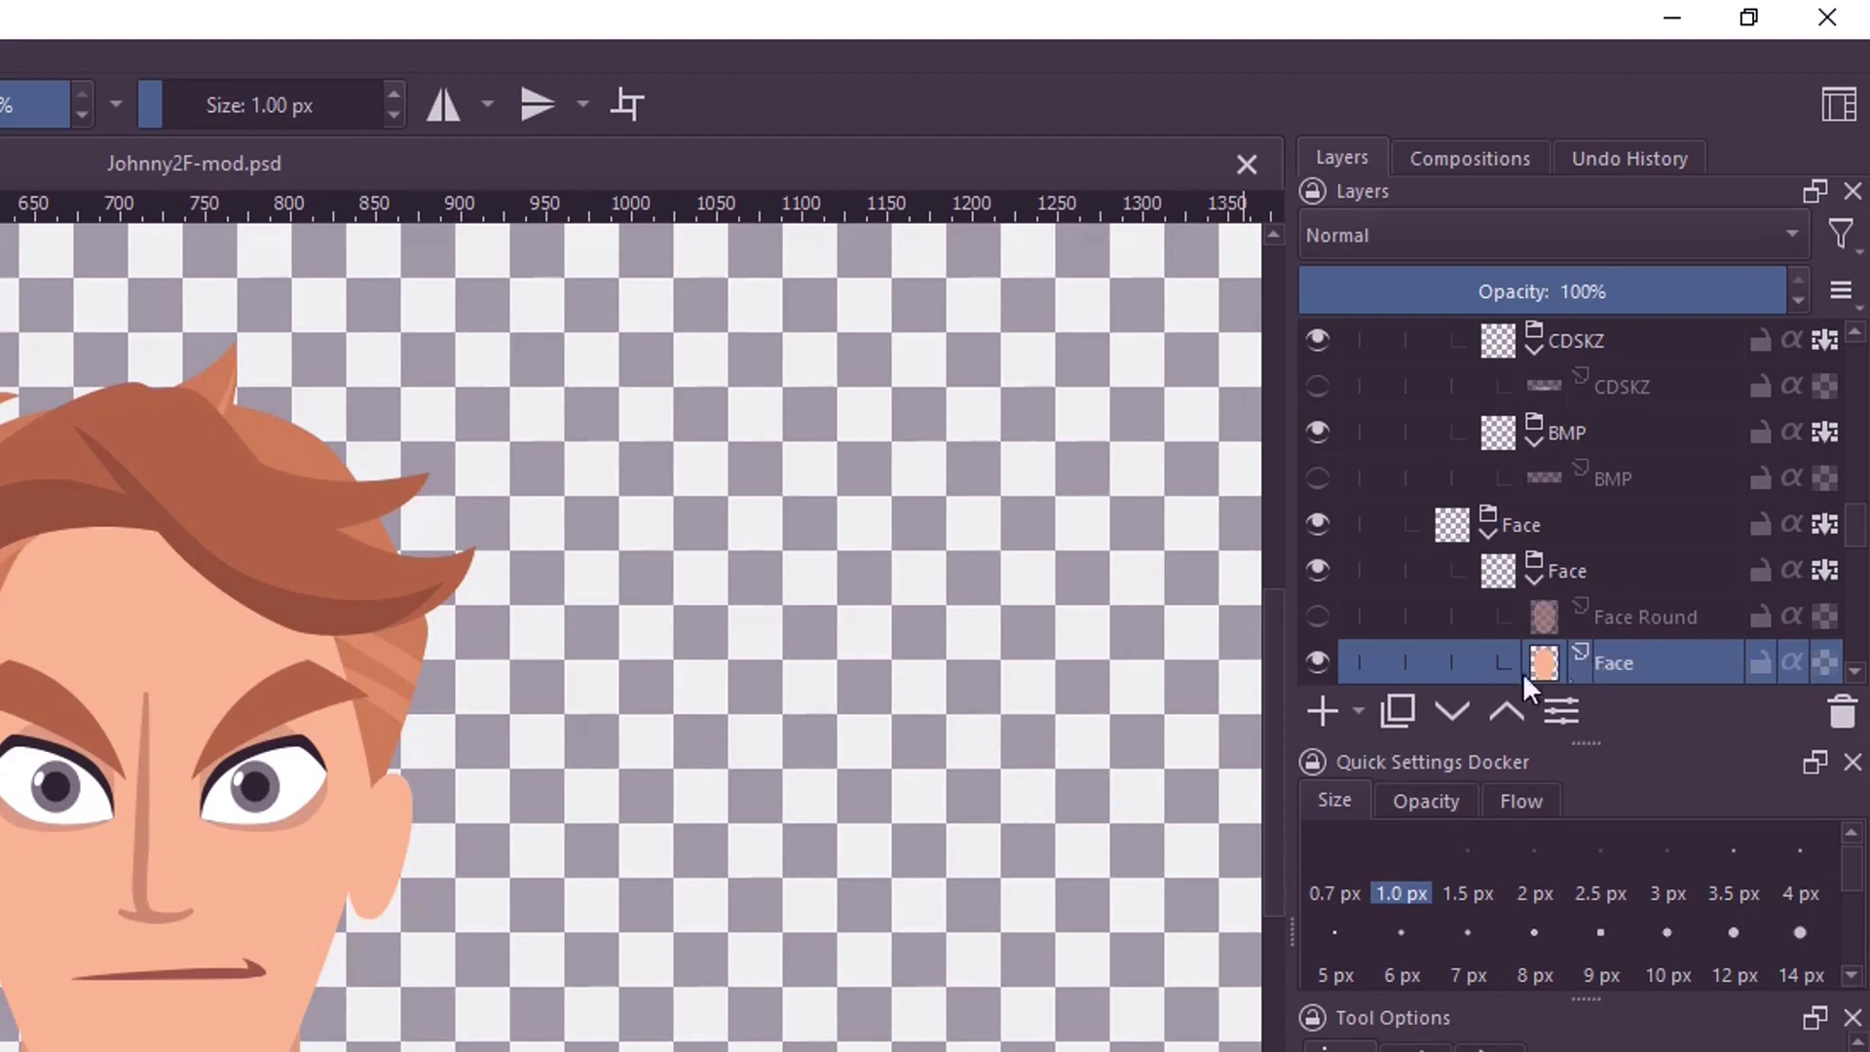
{"action": "left_click", "coordinate": [1317, 662]}
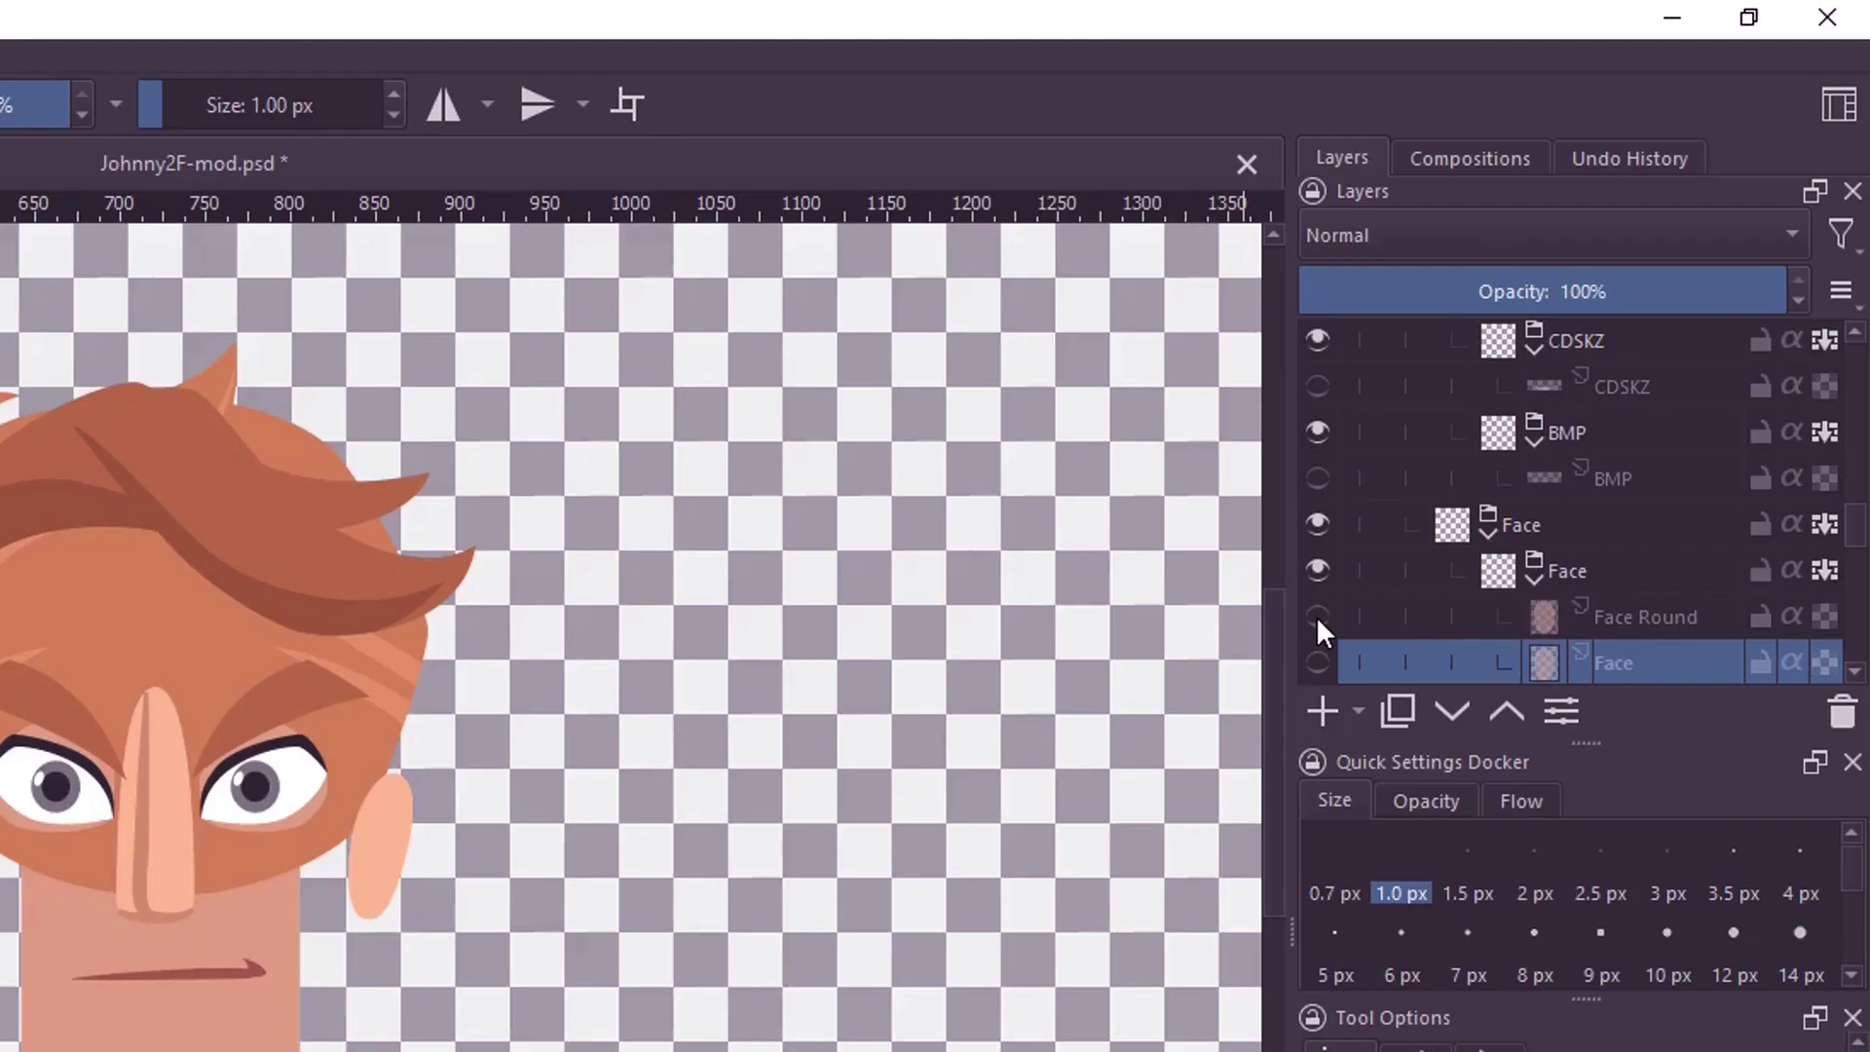
{"action": "left_click", "coordinate": [1555, 352]}
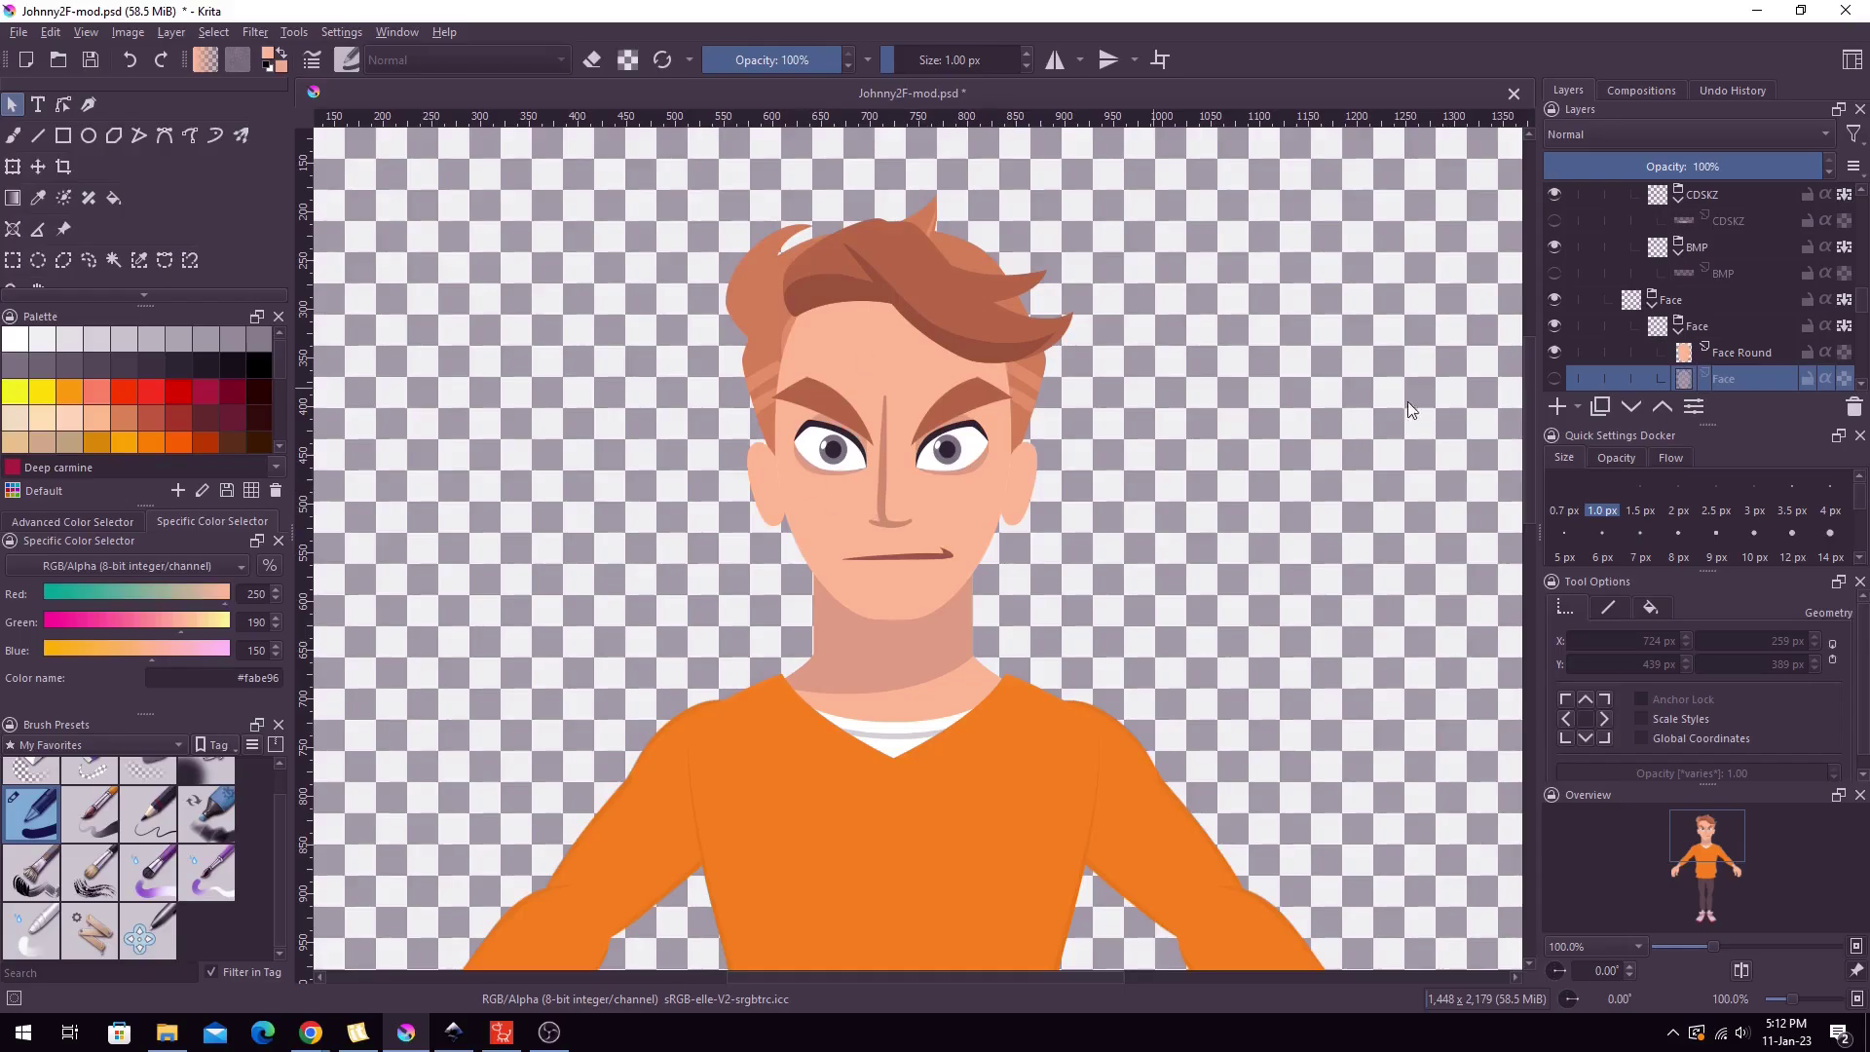
Step: Select the Face Round layer with the Move tool, then return to the Shape Select tool
{"action": "left_click", "coordinate": [38, 167]}
{"action": "left_click", "coordinate": [1728, 353]}
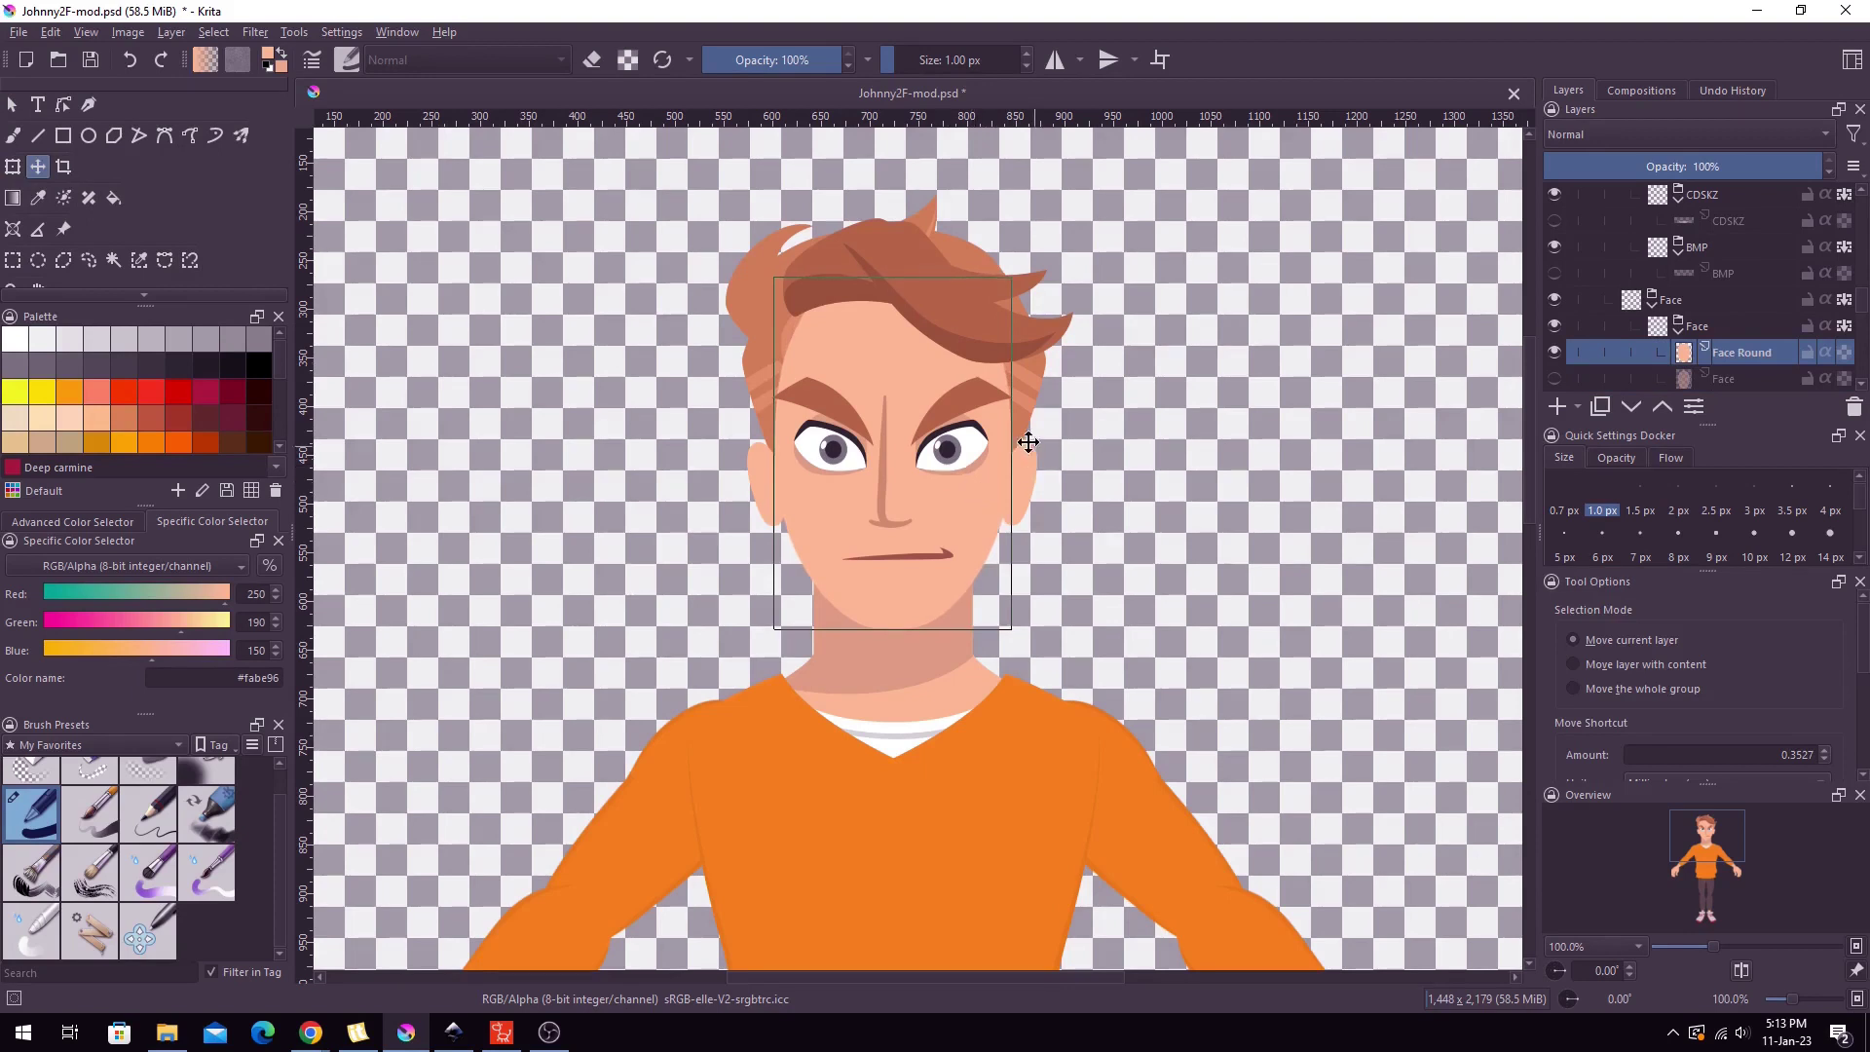
{"action": "left_click", "coordinate": [13, 108]}
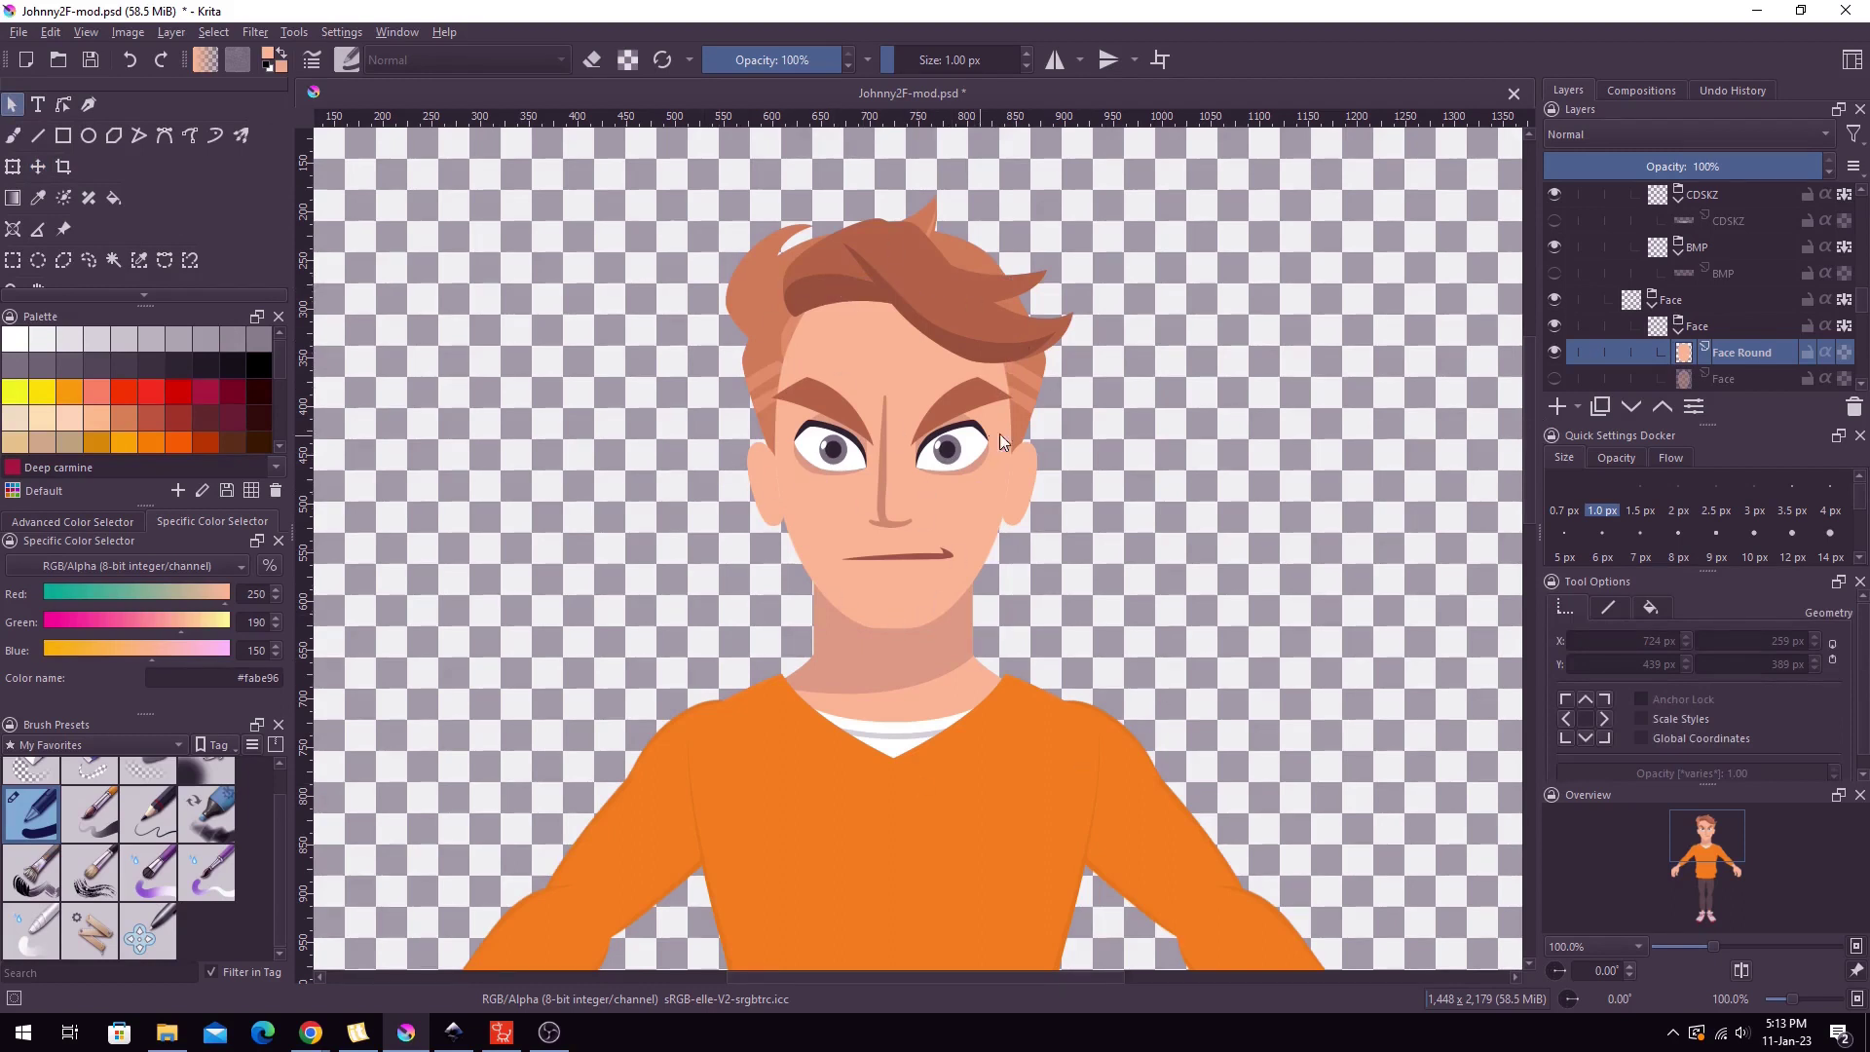
Step: Copy the Face Round layer and paste it as a new 244 x 362 image
{"action": "right_click", "coordinate": [1728, 351]}
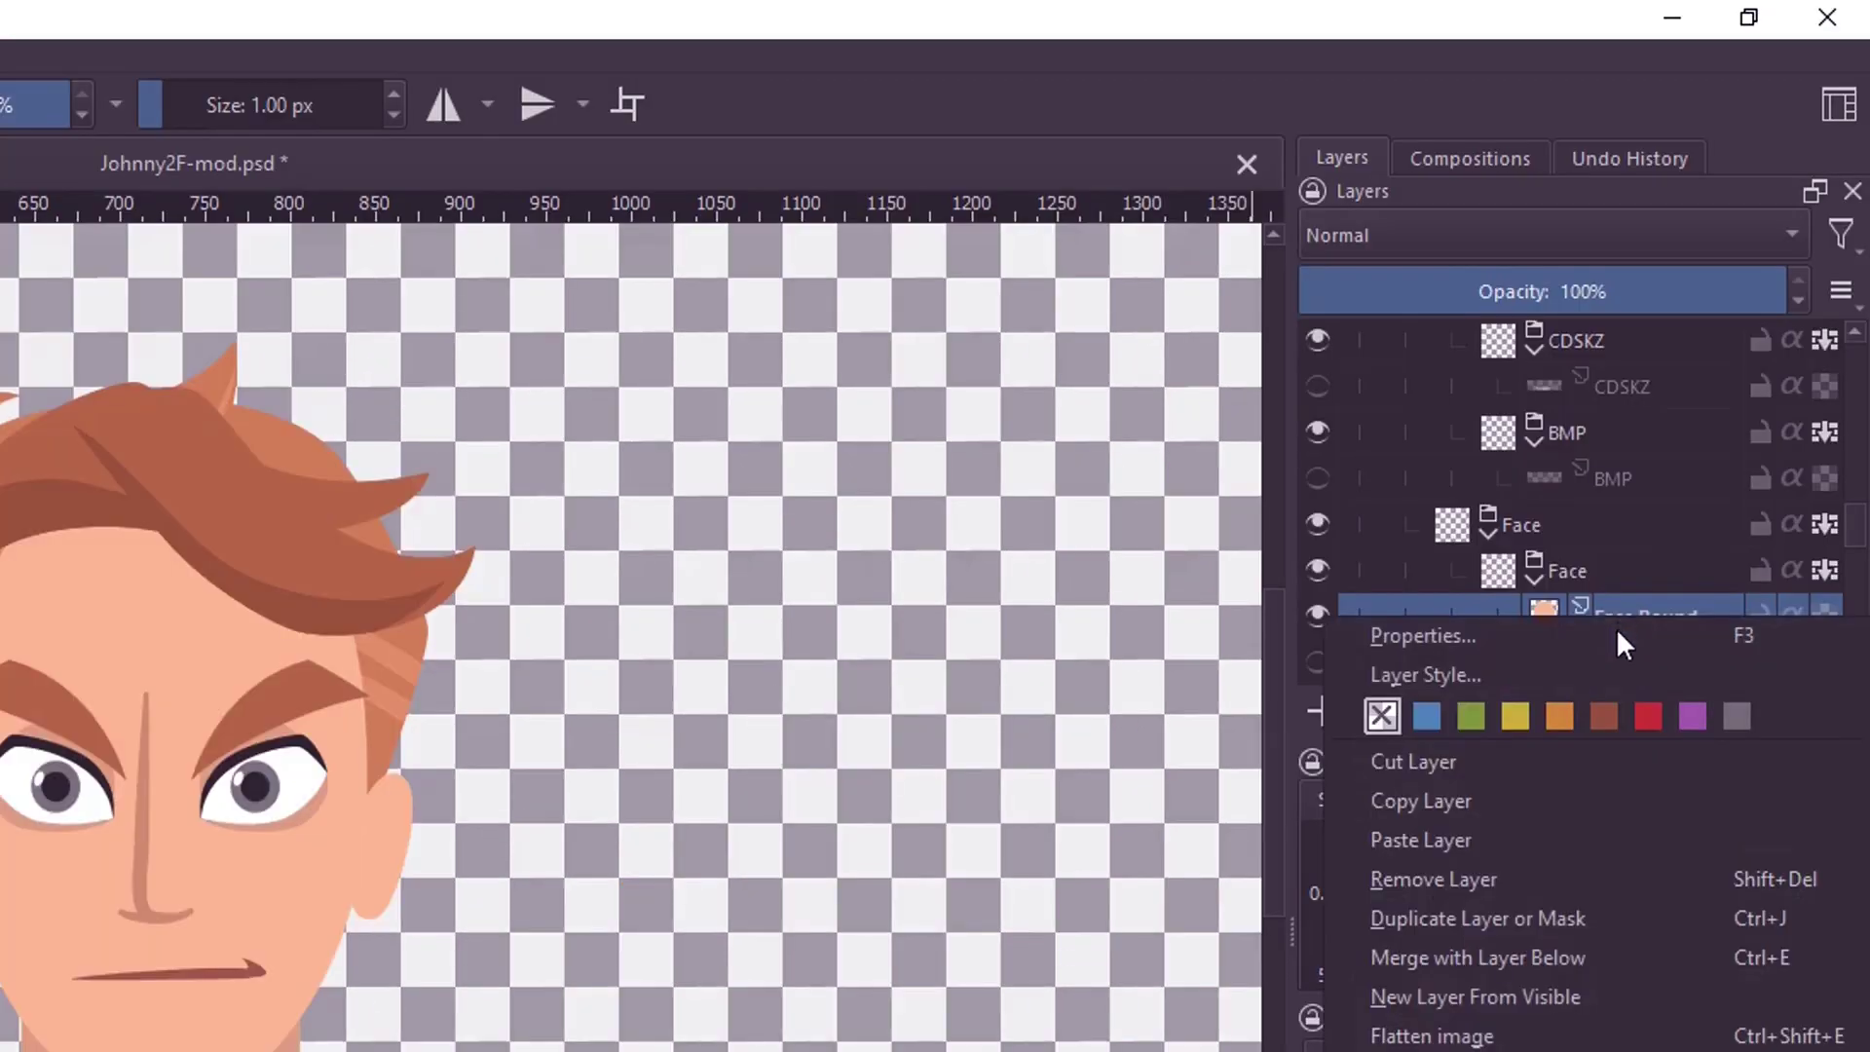
{"action": "left_click", "coordinate": [1443, 799]}
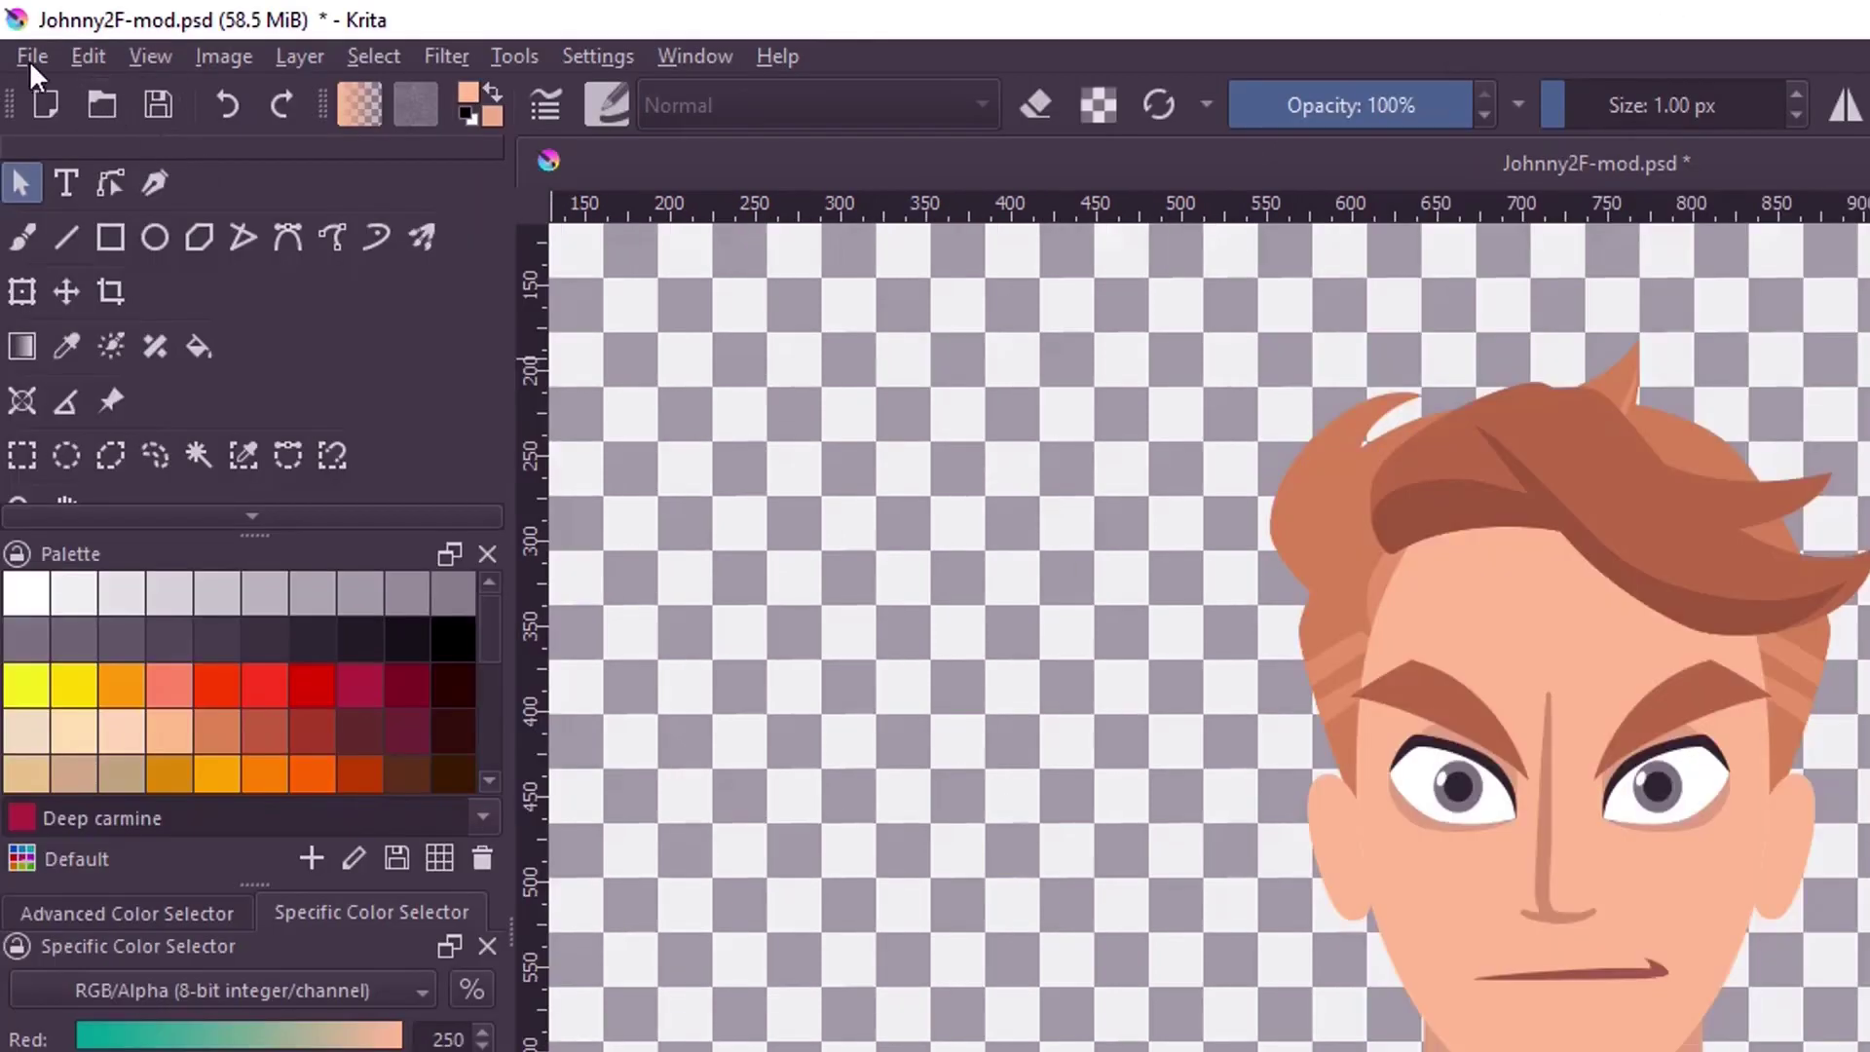
{"action": "left_click", "coordinate": [85, 58]}
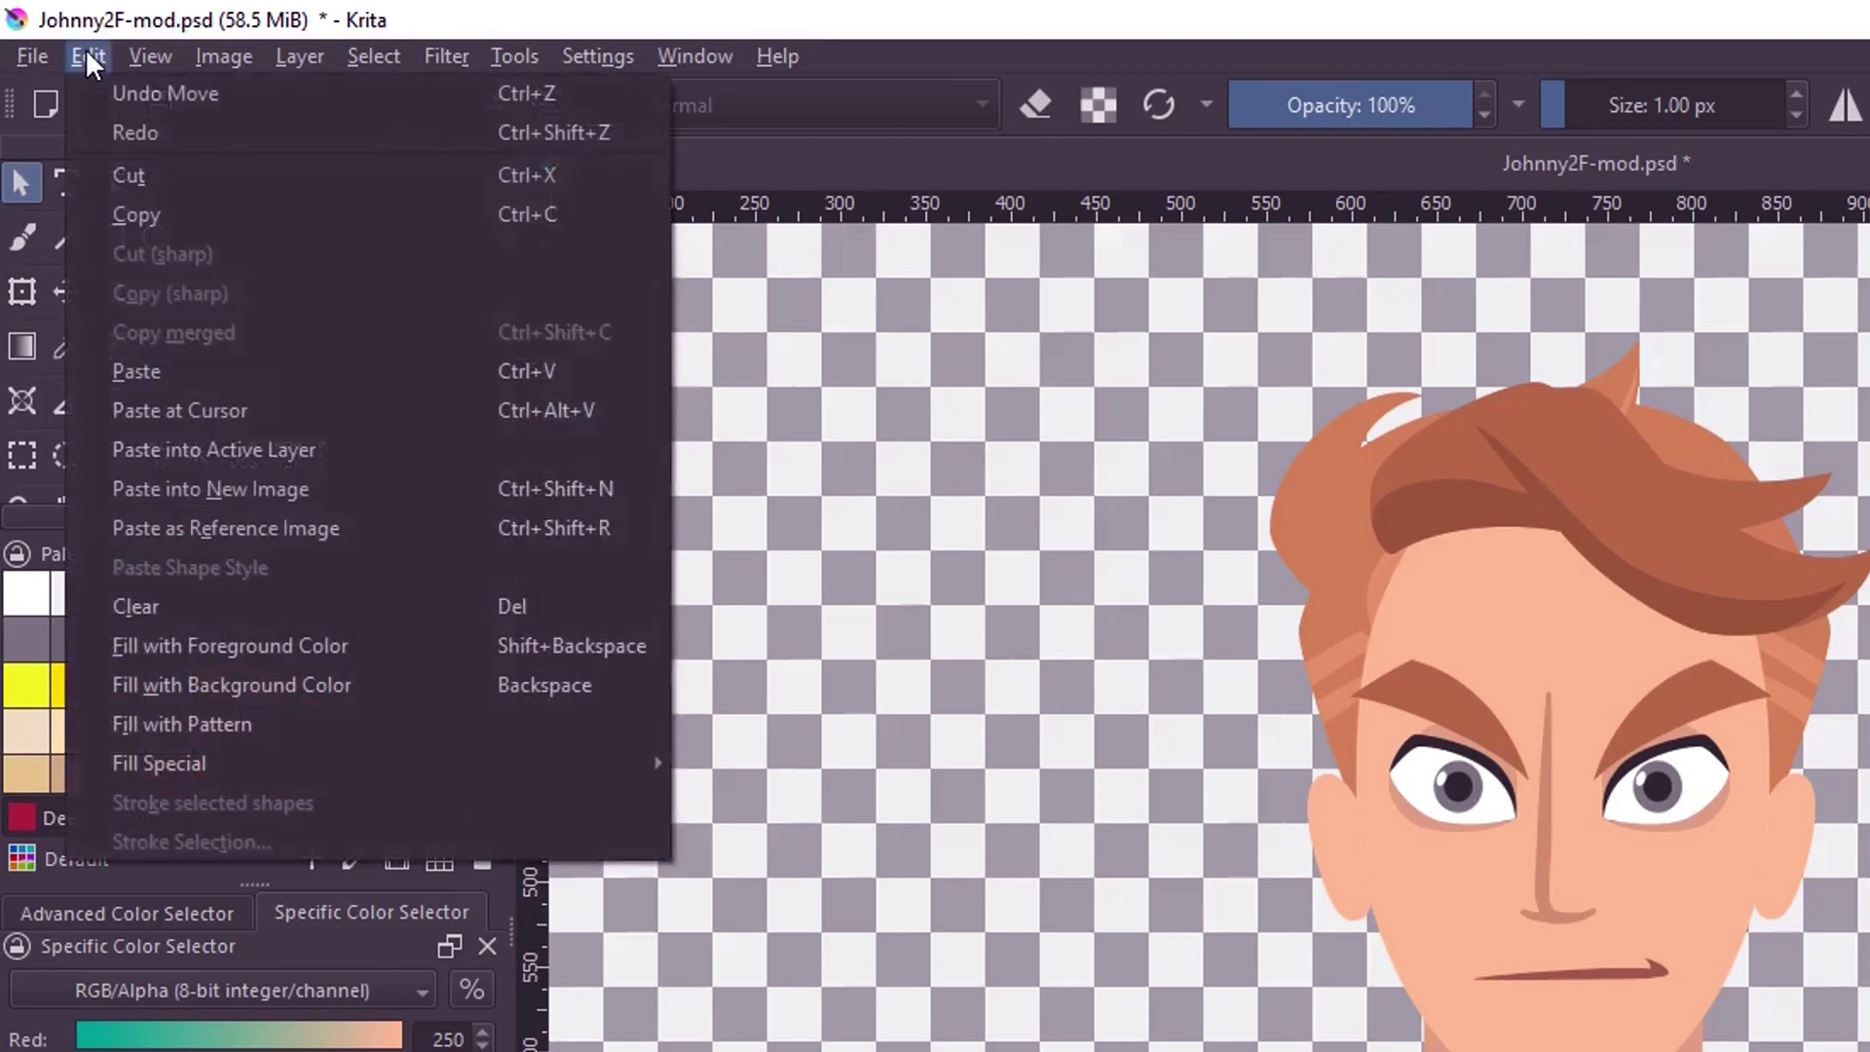
{"action": "left_click", "coordinate": [277, 491]}
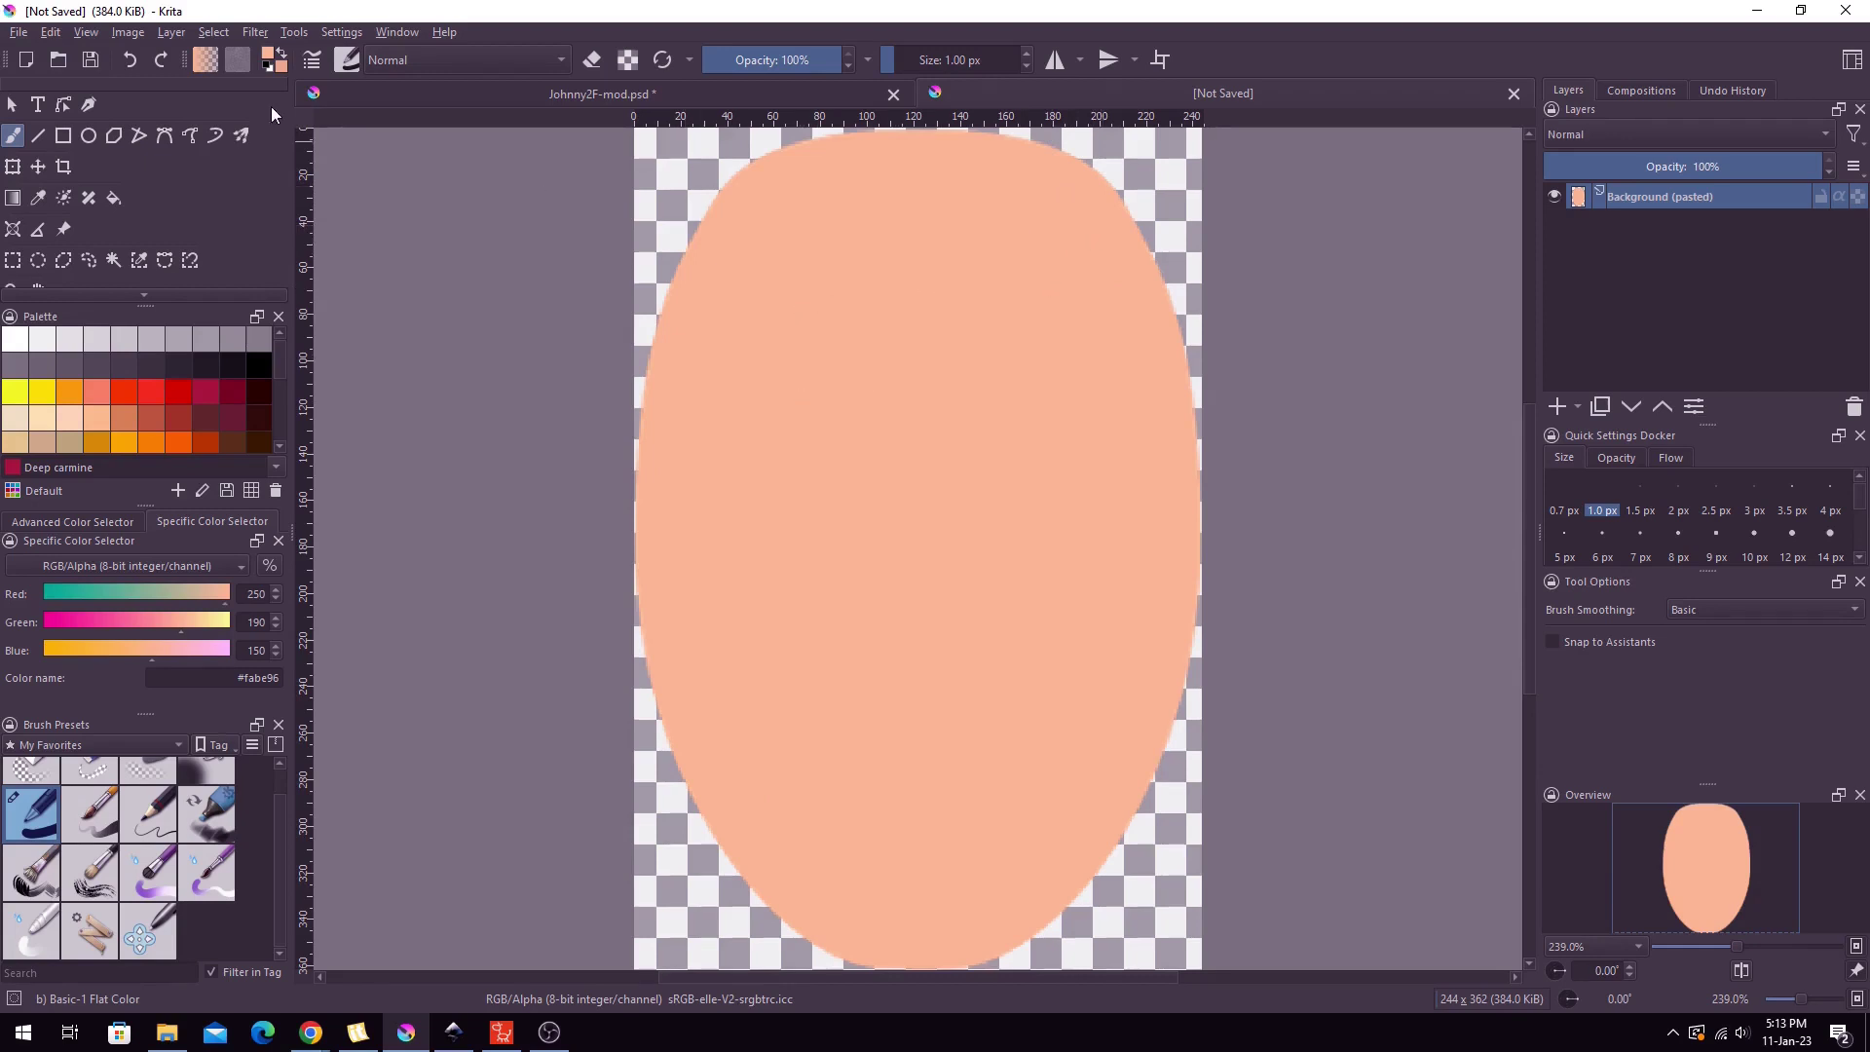
Step: Save the face image as PNG, overwriting Johnny2f-round-face-sprite.png with default PNG options
{"action": "left_click", "coordinate": [20, 34]}
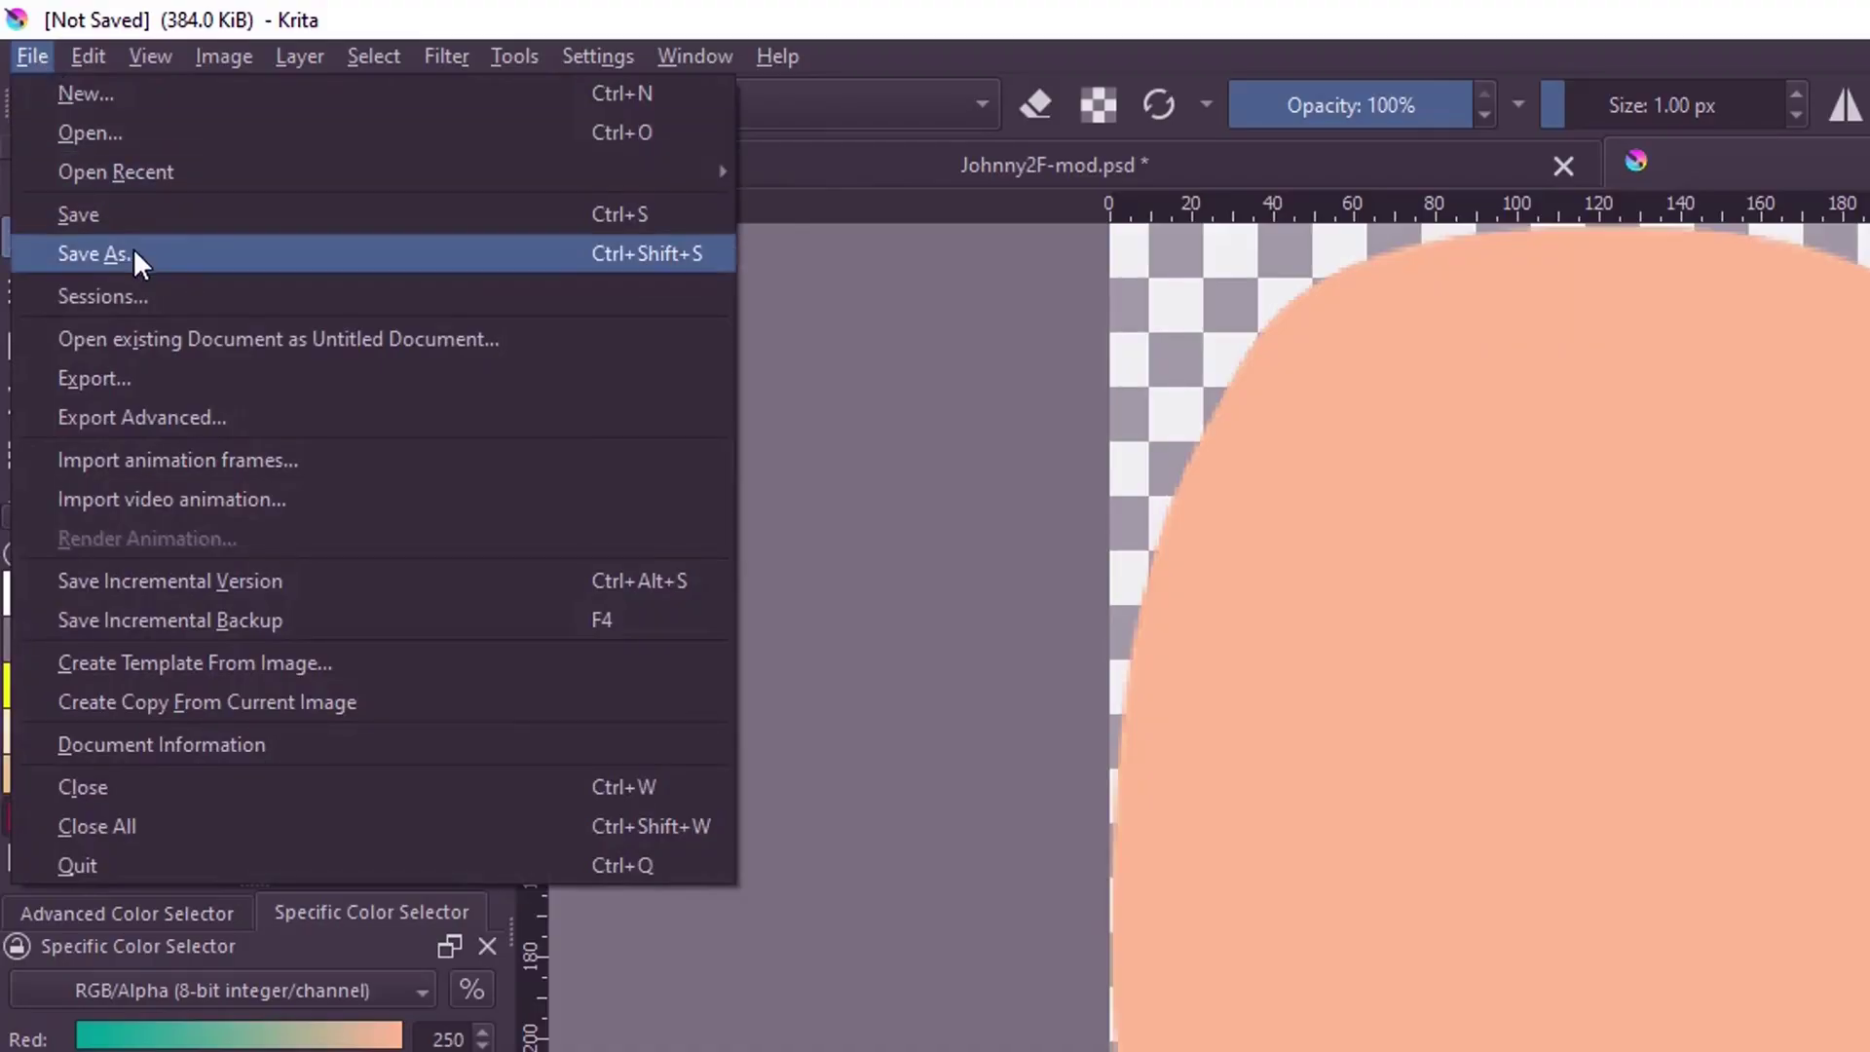
{"action": "left_click", "coordinate": [132, 253]}
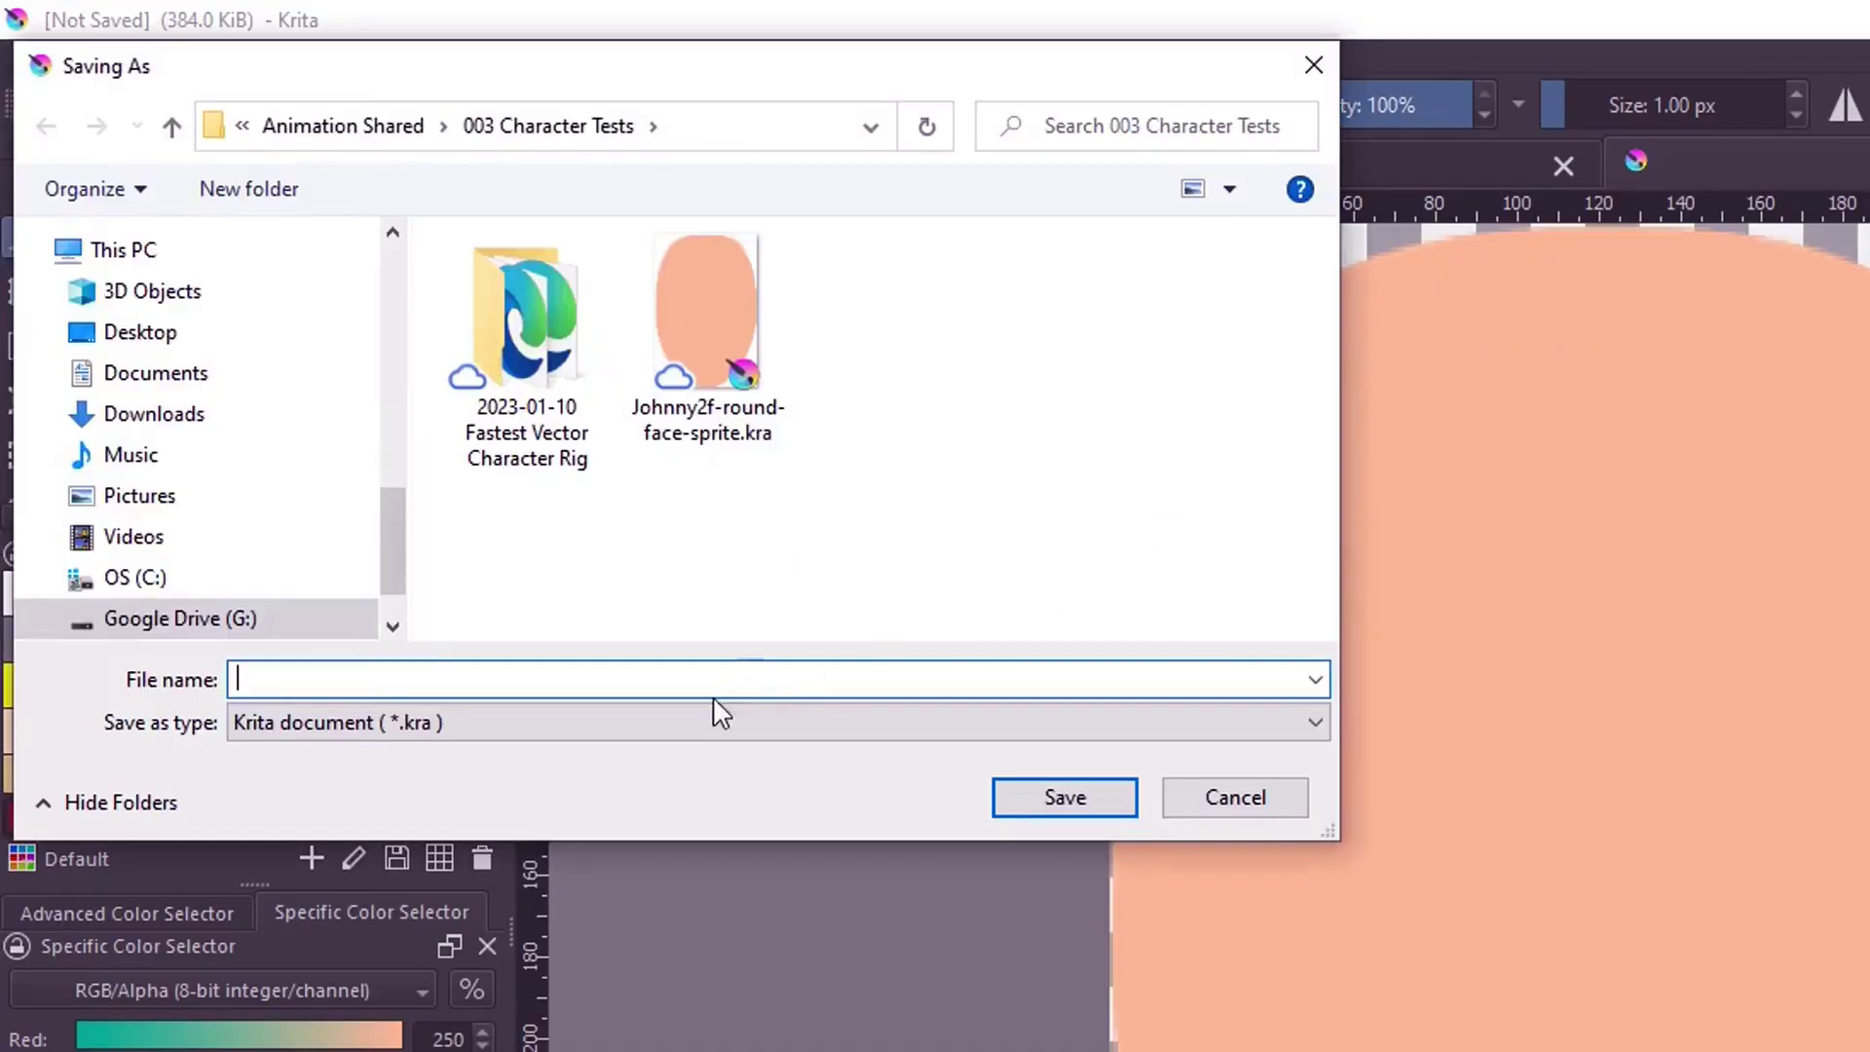
{"action": "left_click", "coordinate": [497, 726]}
{"action": "left_click", "coordinate": [545, 758]}
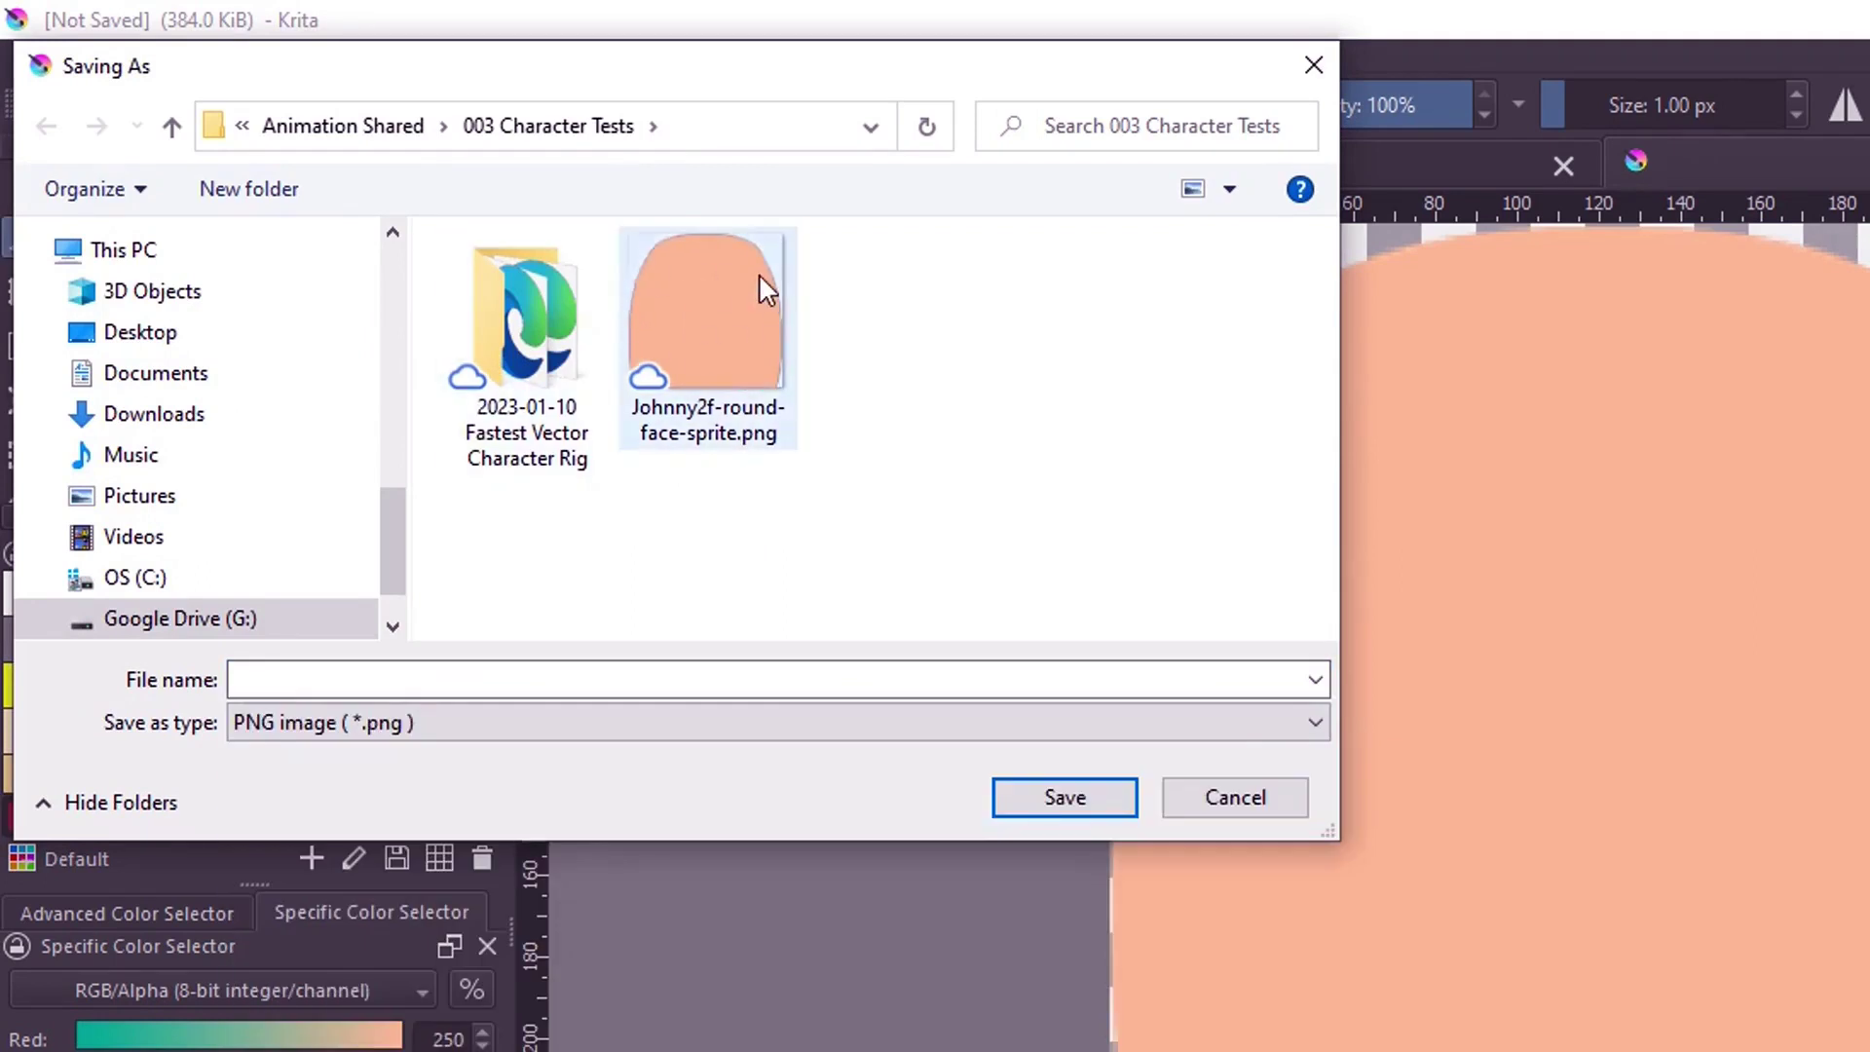
{"action": "left_click", "coordinate": [740, 317]}
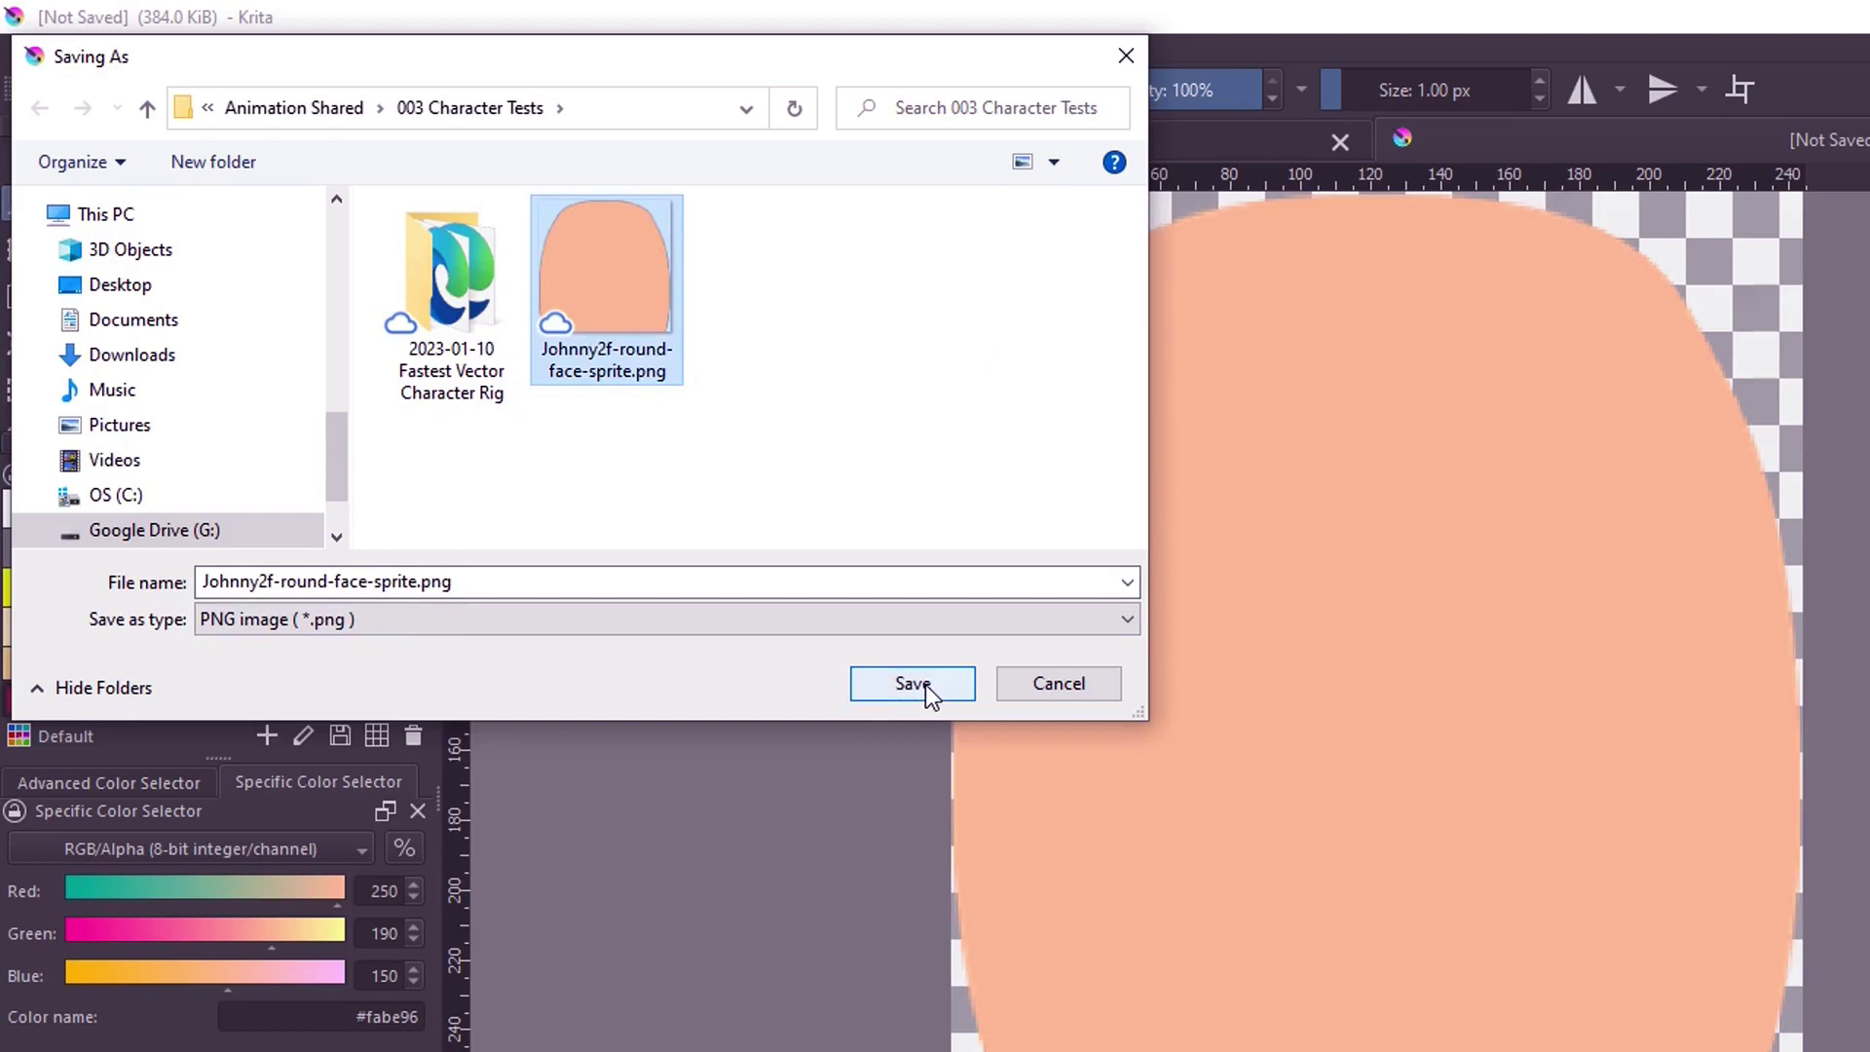
{"action": "left_click", "coordinate": [913, 684]}
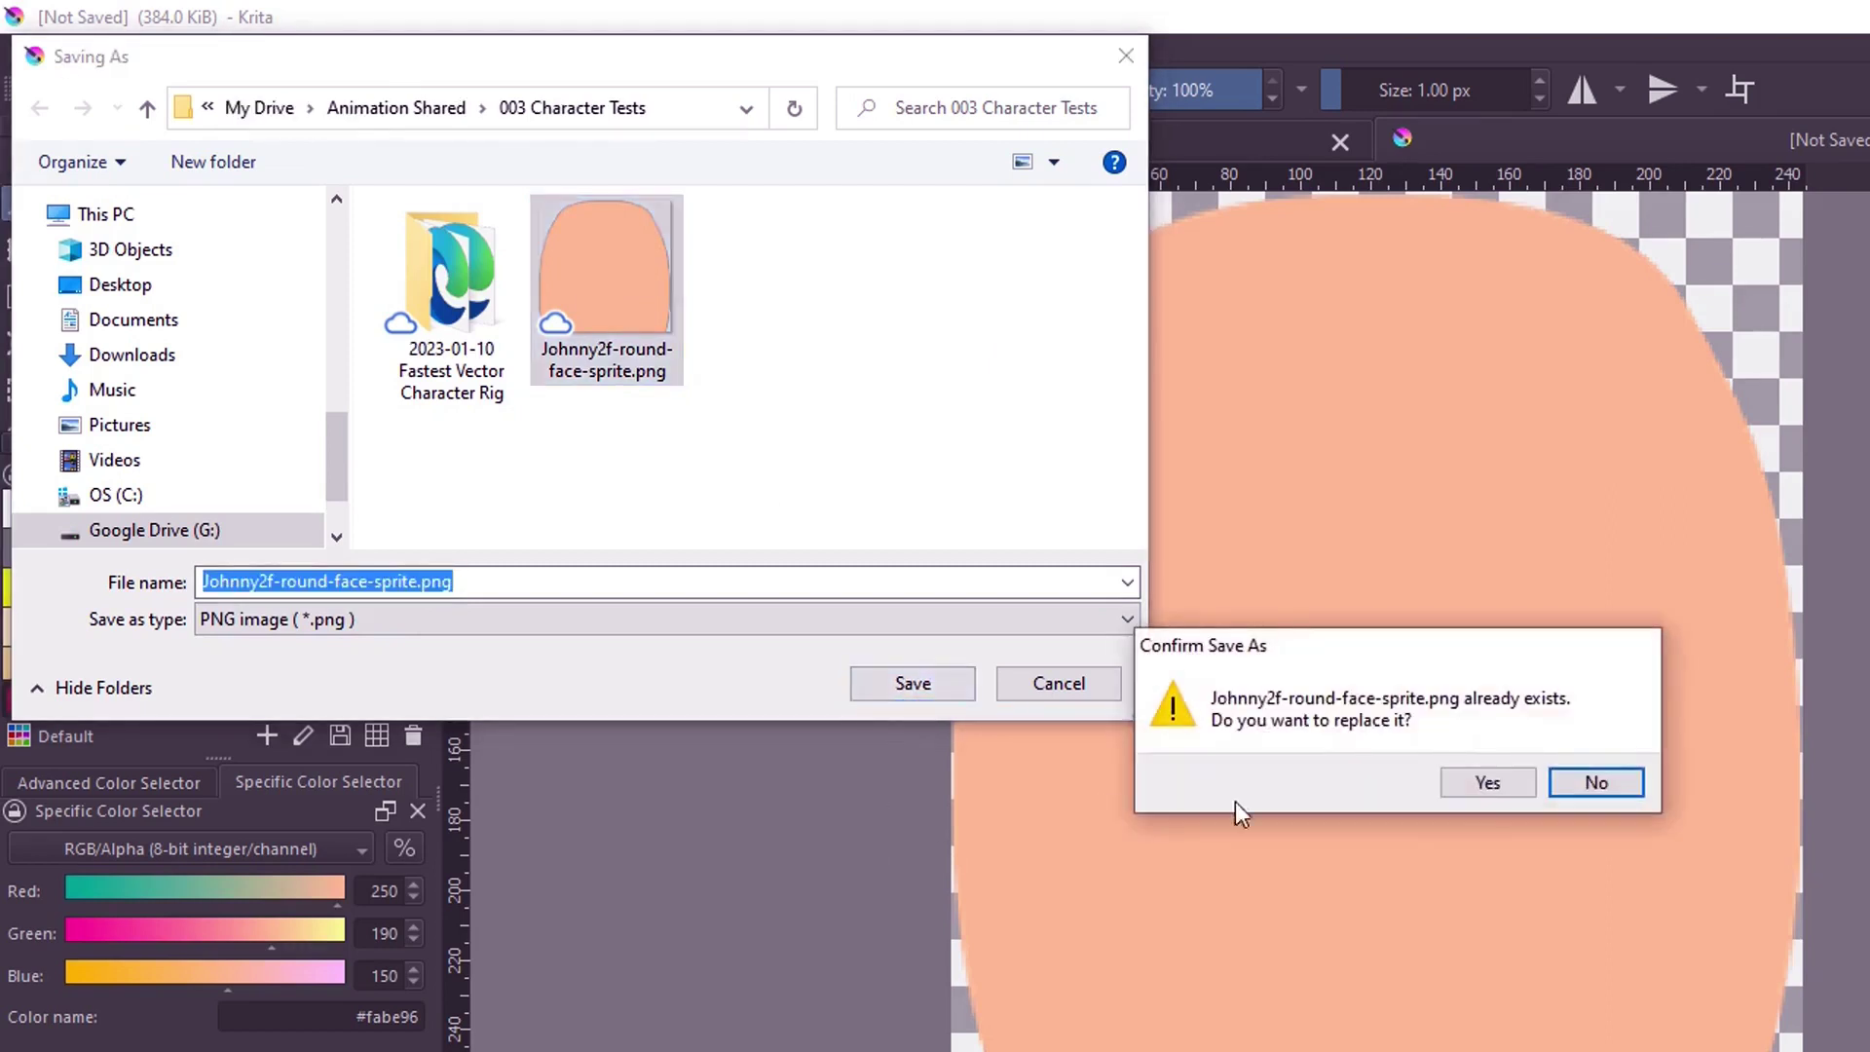
{"action": "left_click", "coordinate": [1488, 782]}
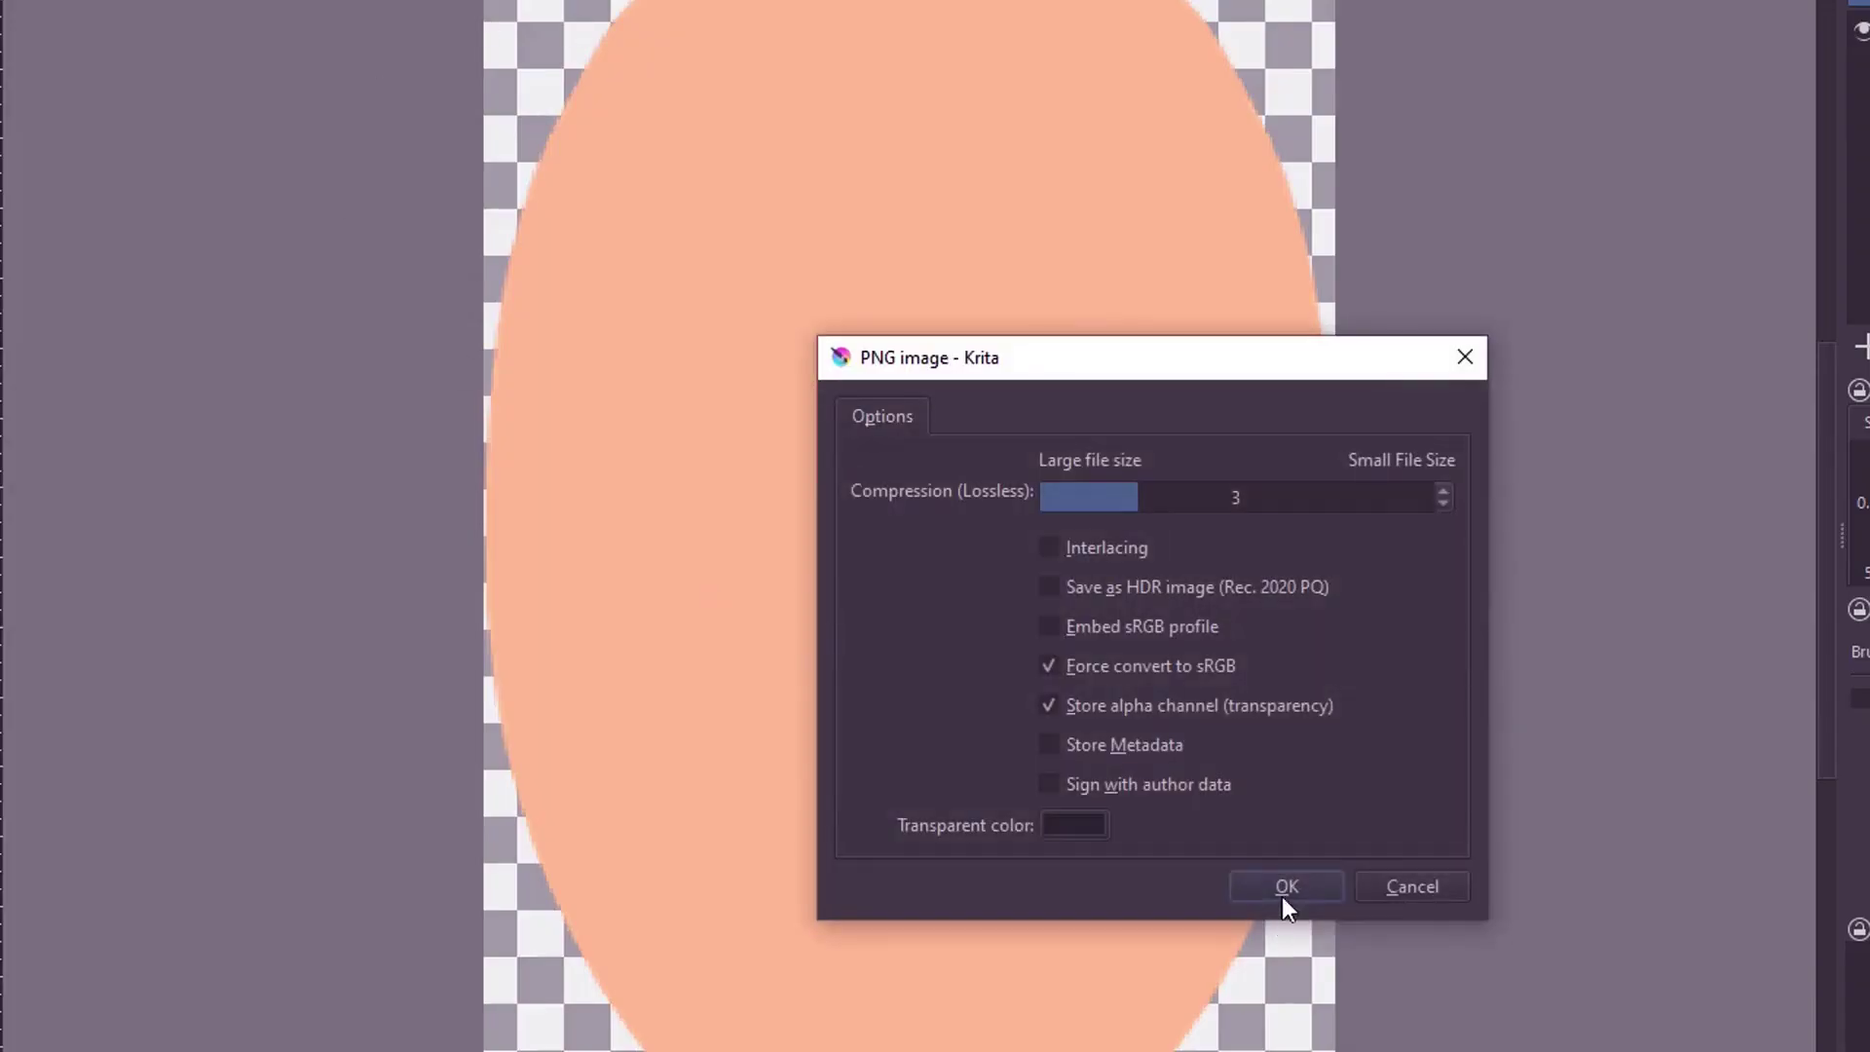
{"action": "left_click", "coordinate": [1286, 887]}
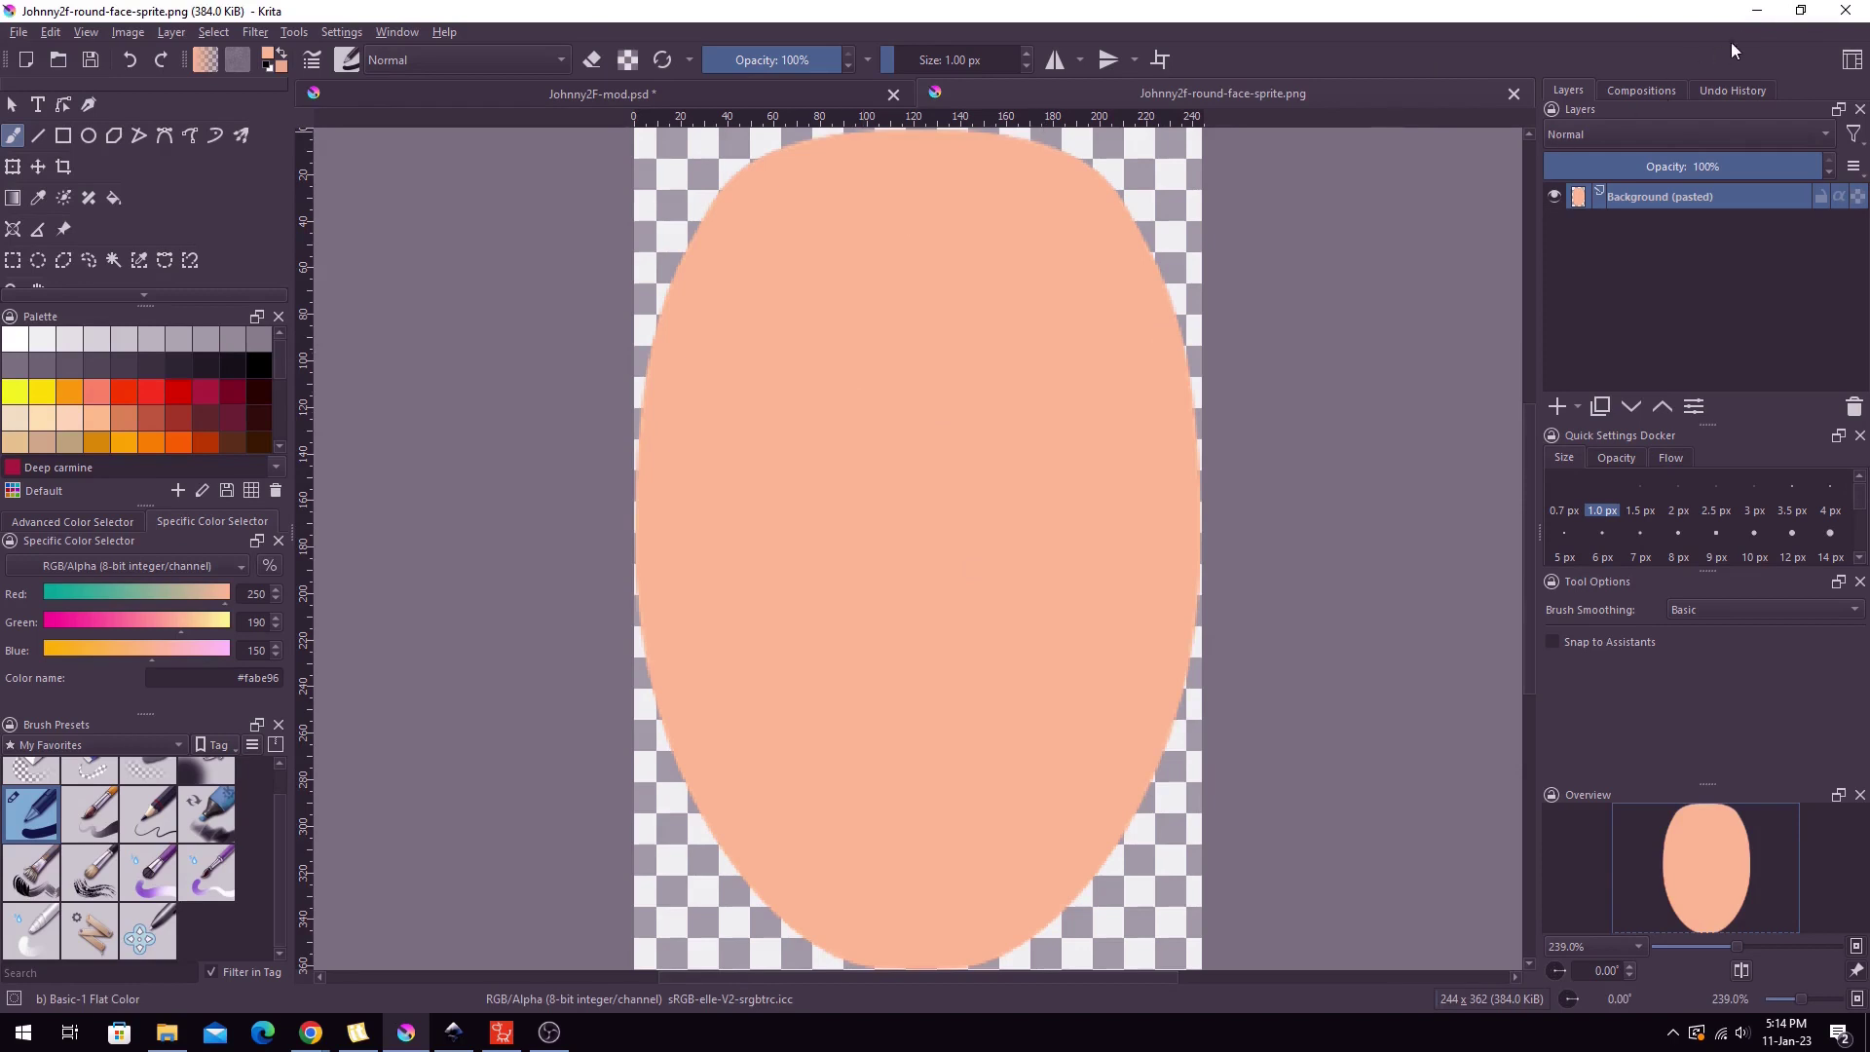
Step: Minimize Krita, bring Inkscape's Round-Face.svg forward, and show the Layers and Objects panel
{"action": "left_click", "coordinate": [1757, 10]}
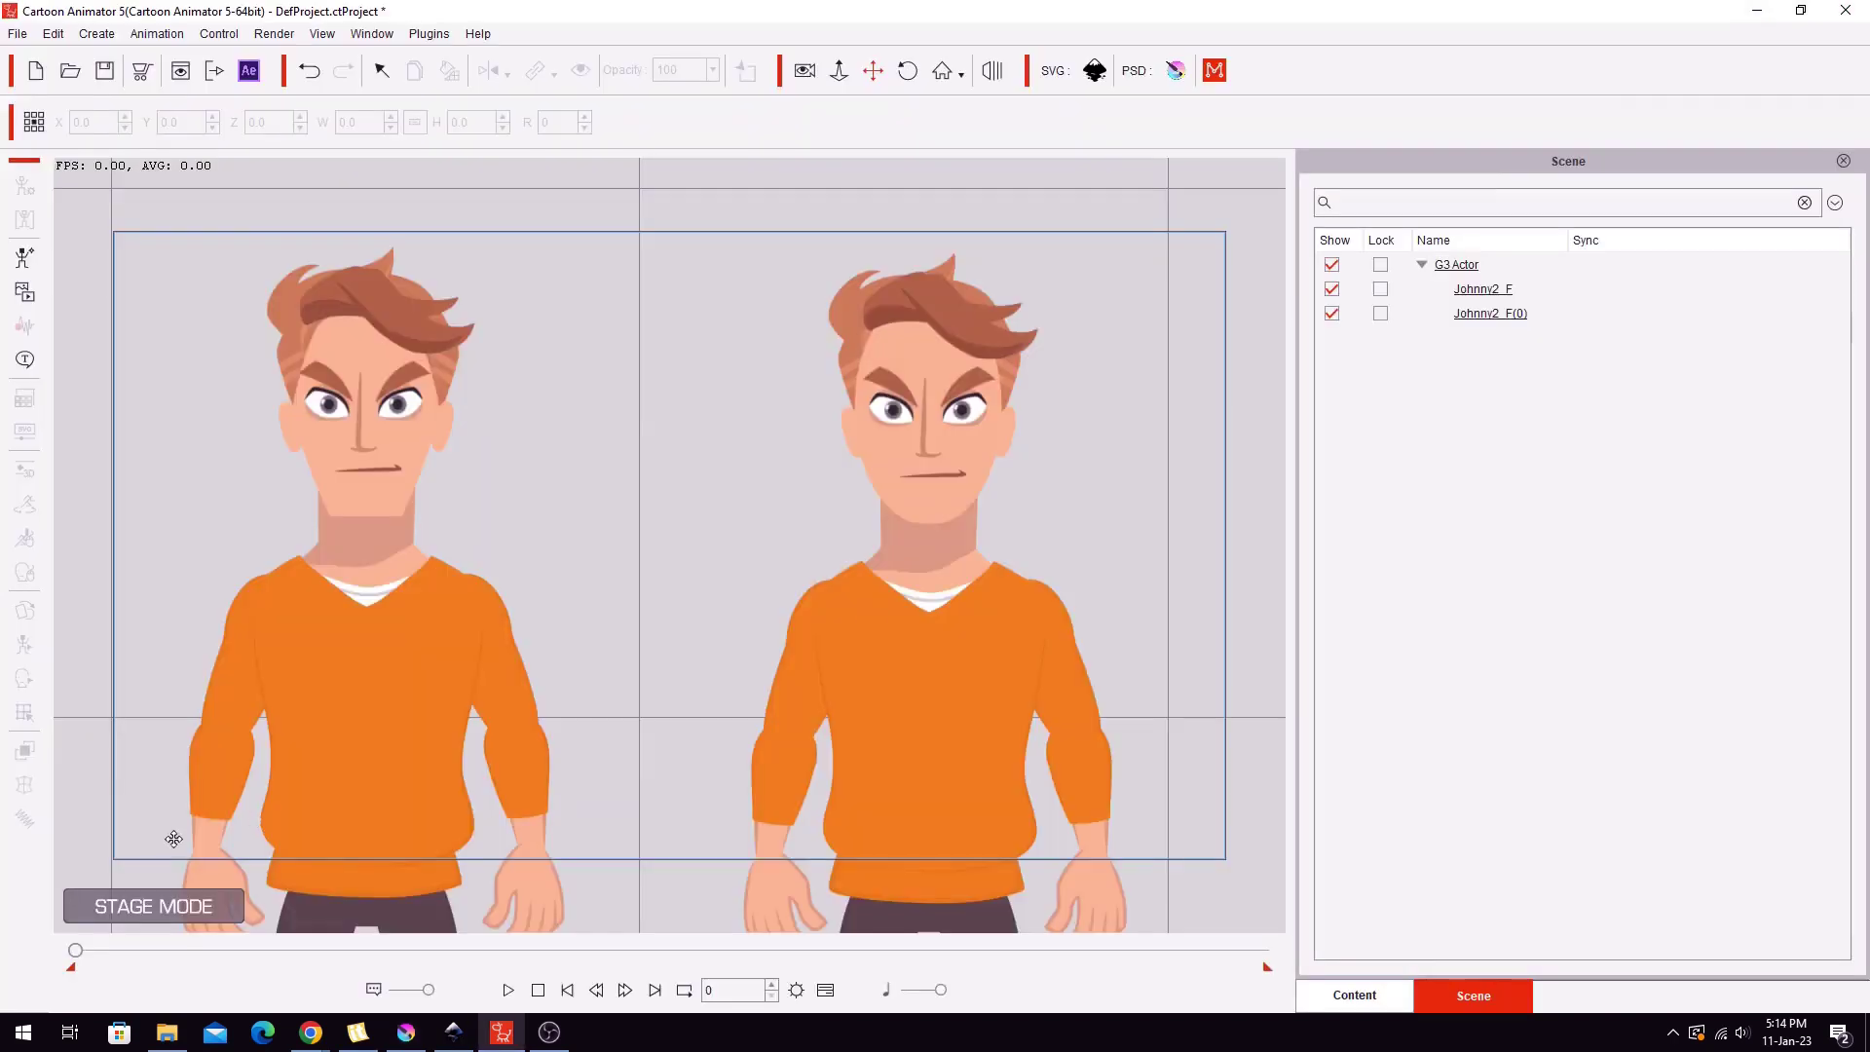
{"action": "left_click", "coordinate": [454, 1033]}
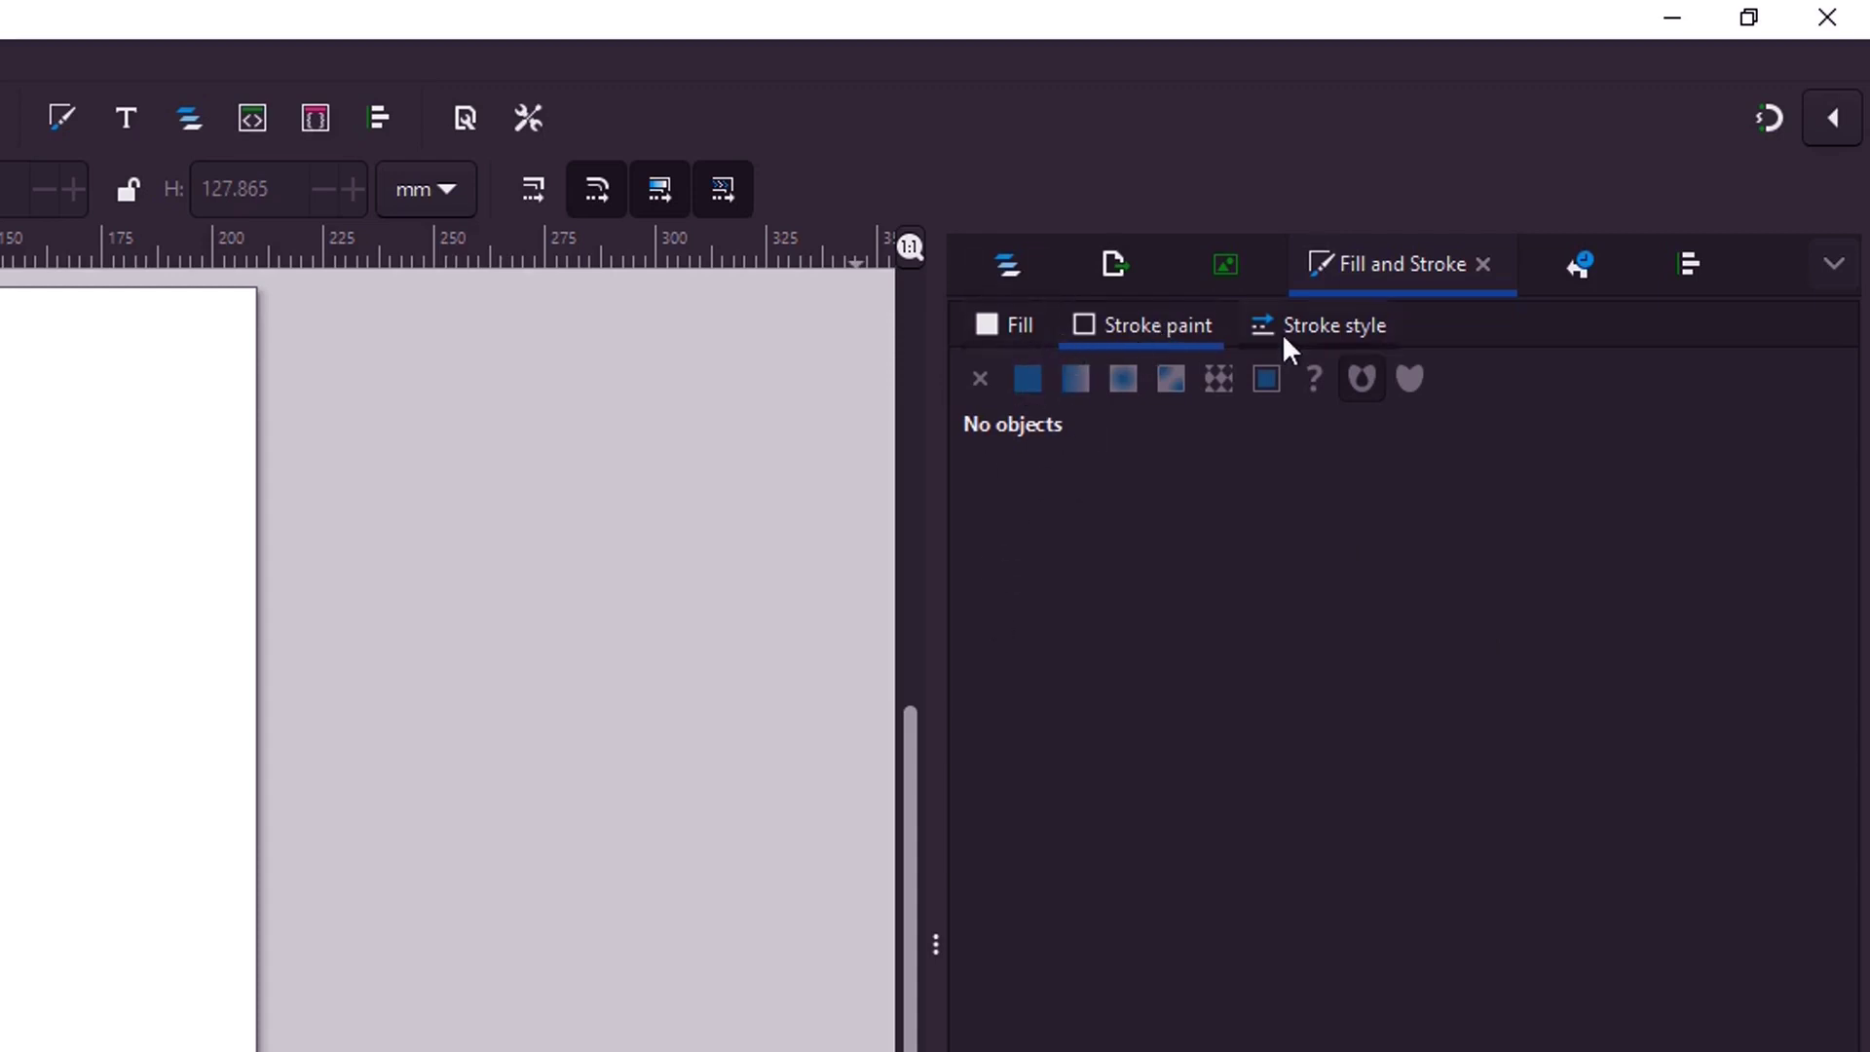
{"action": "left_click", "coordinate": [1009, 268]}
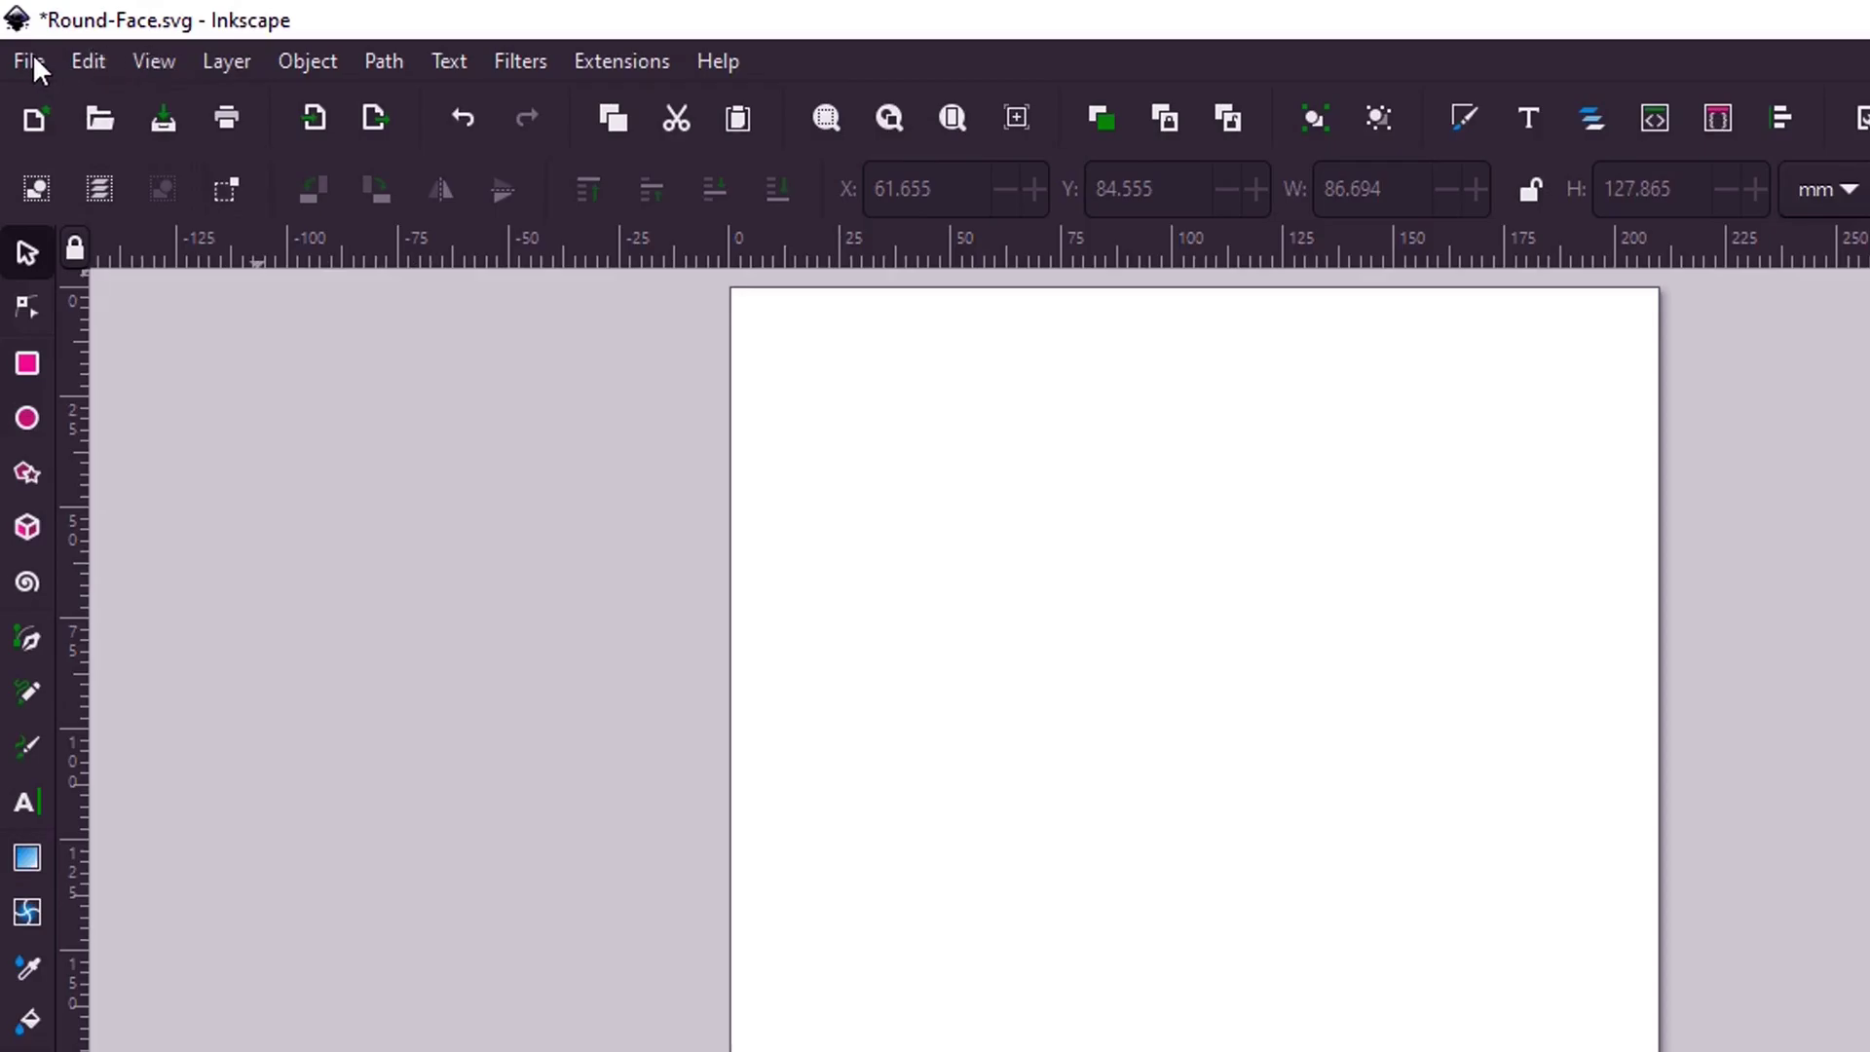
Step: Import Johnny2f-round-face-sprite.png into Round-Face.svg, embedding it on Layer 1 as image3823
{"action": "left_click", "coordinate": [37, 60]}
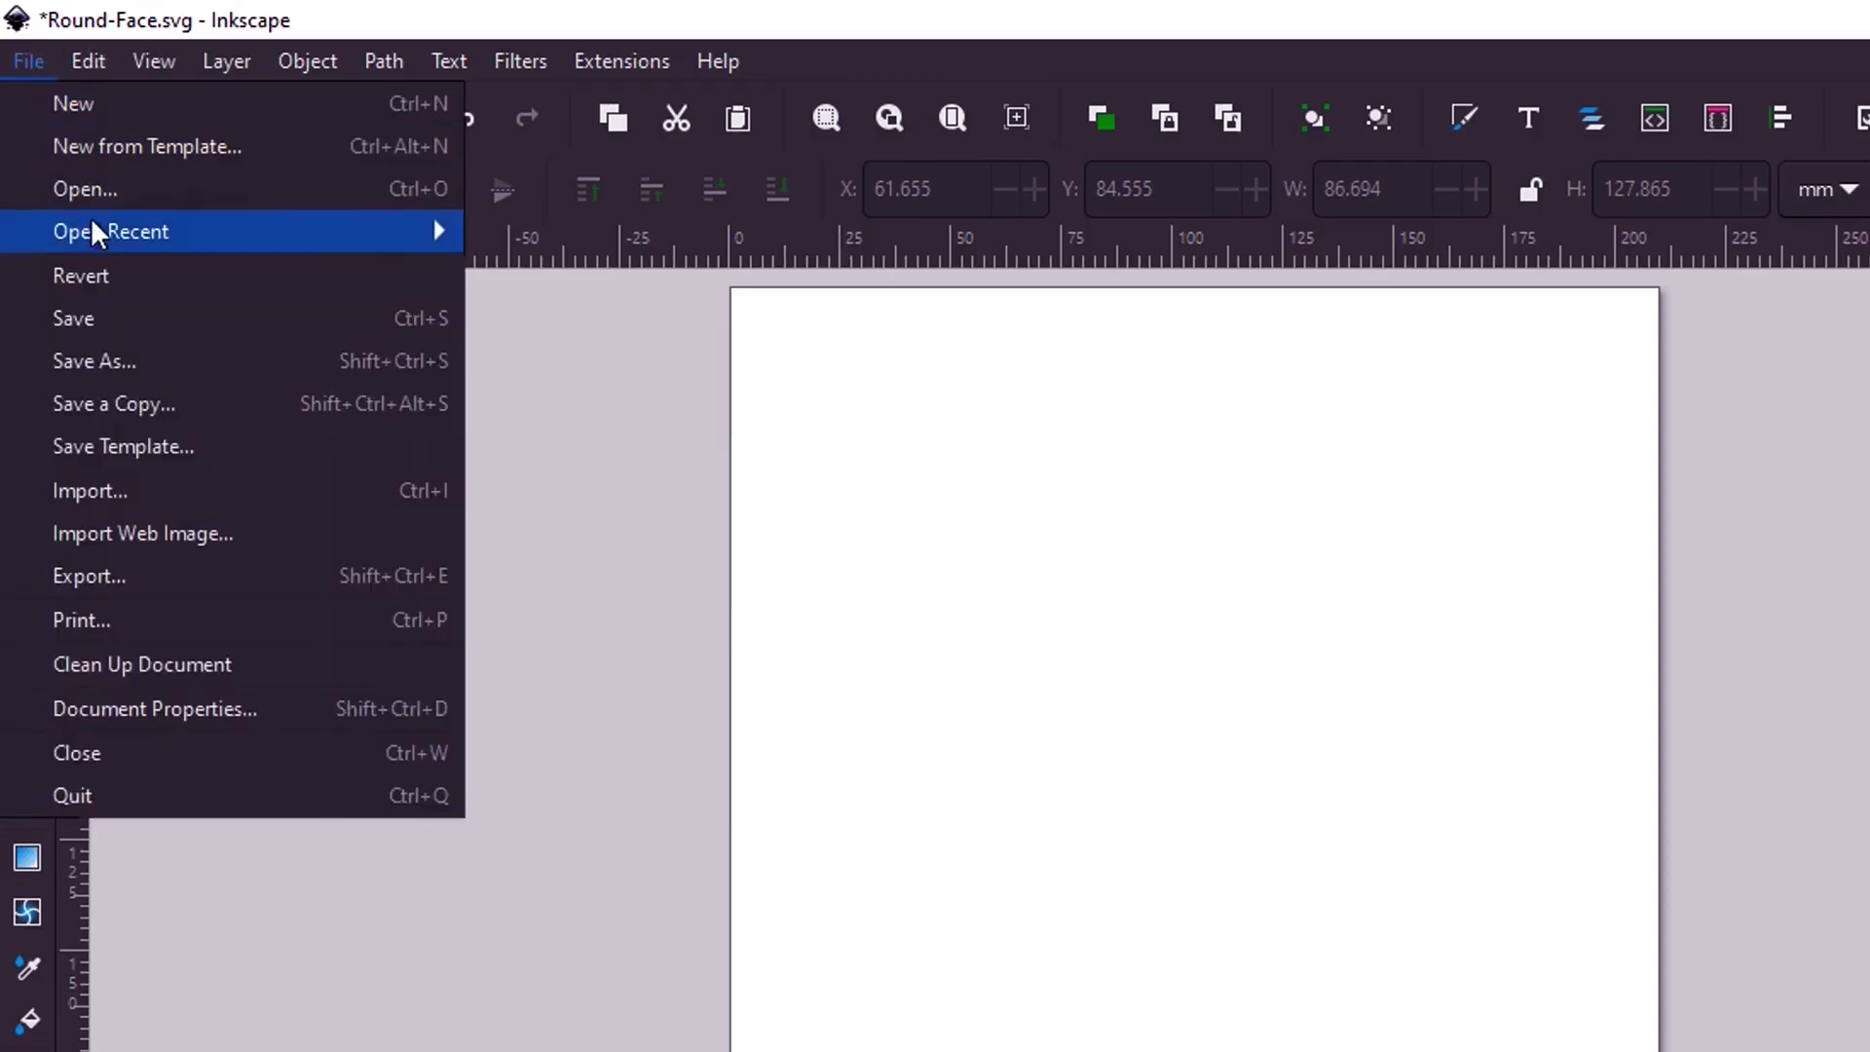
{"action": "mouse_move", "coordinate": [93, 232]}
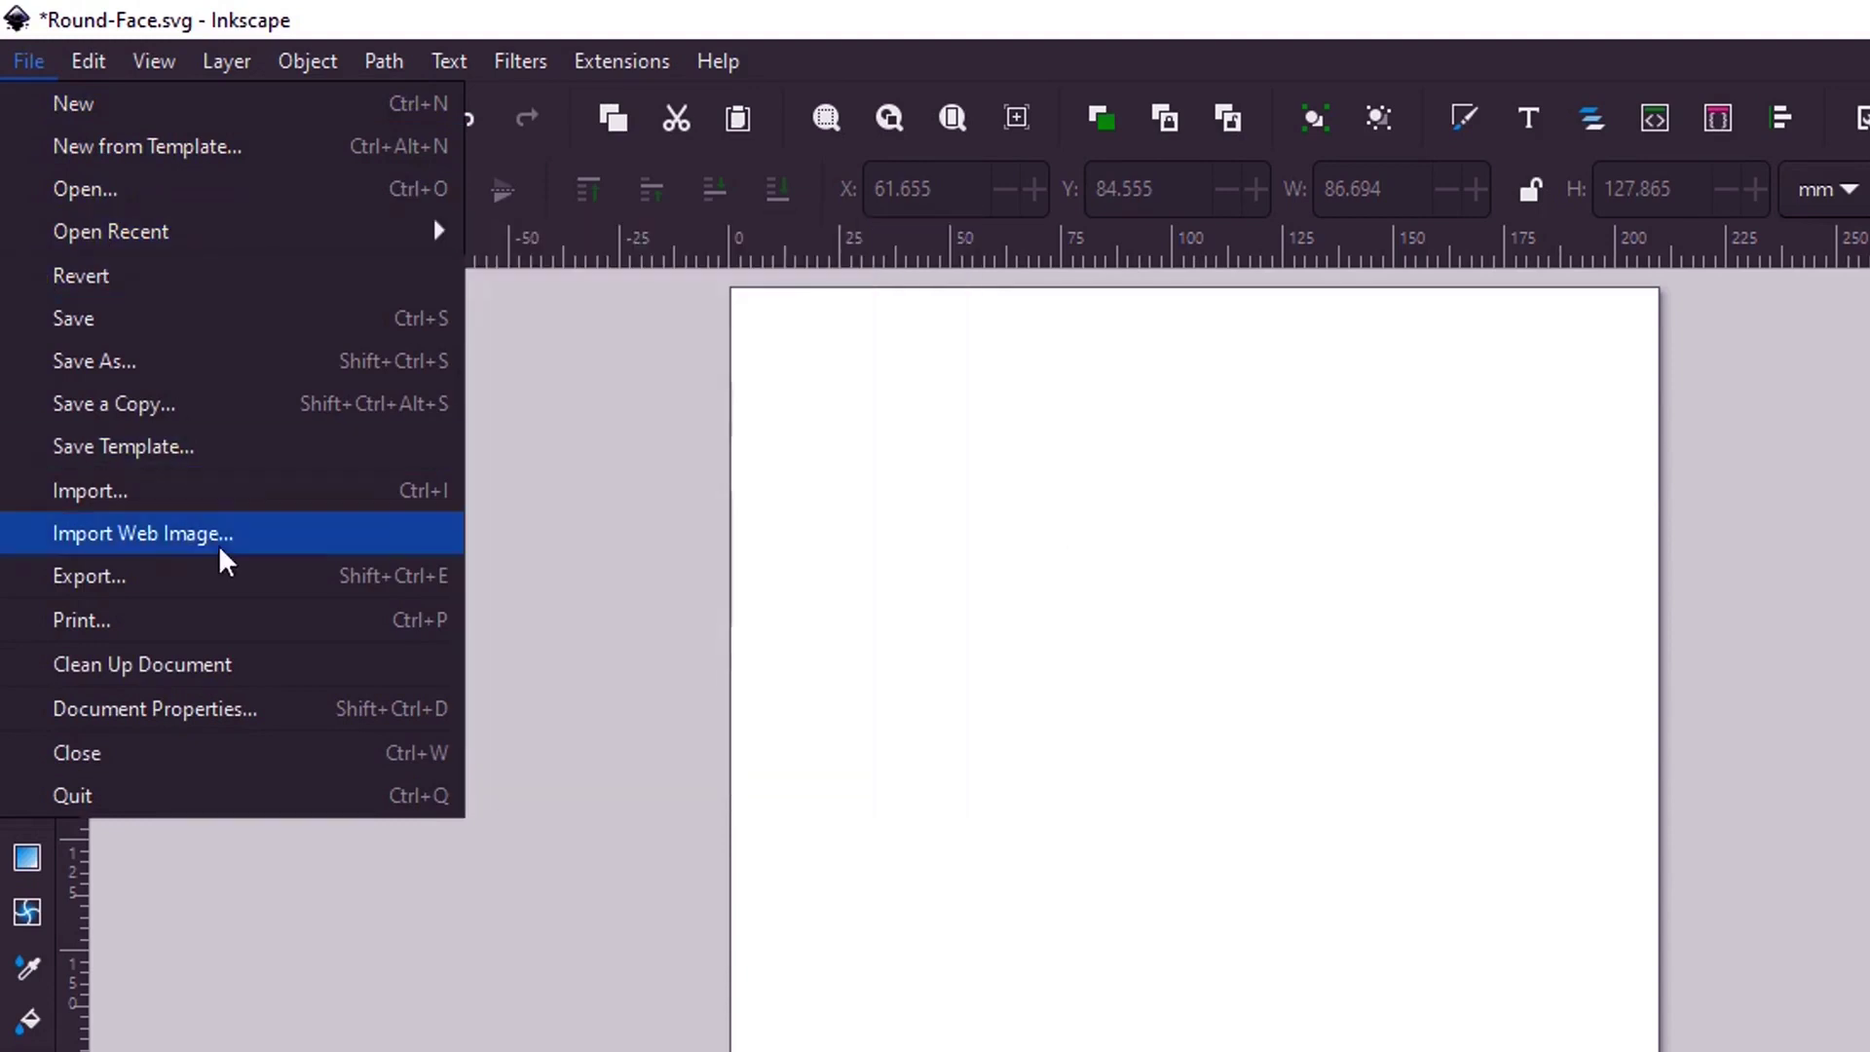
{"action": "left_click", "coordinate": [188, 527]}
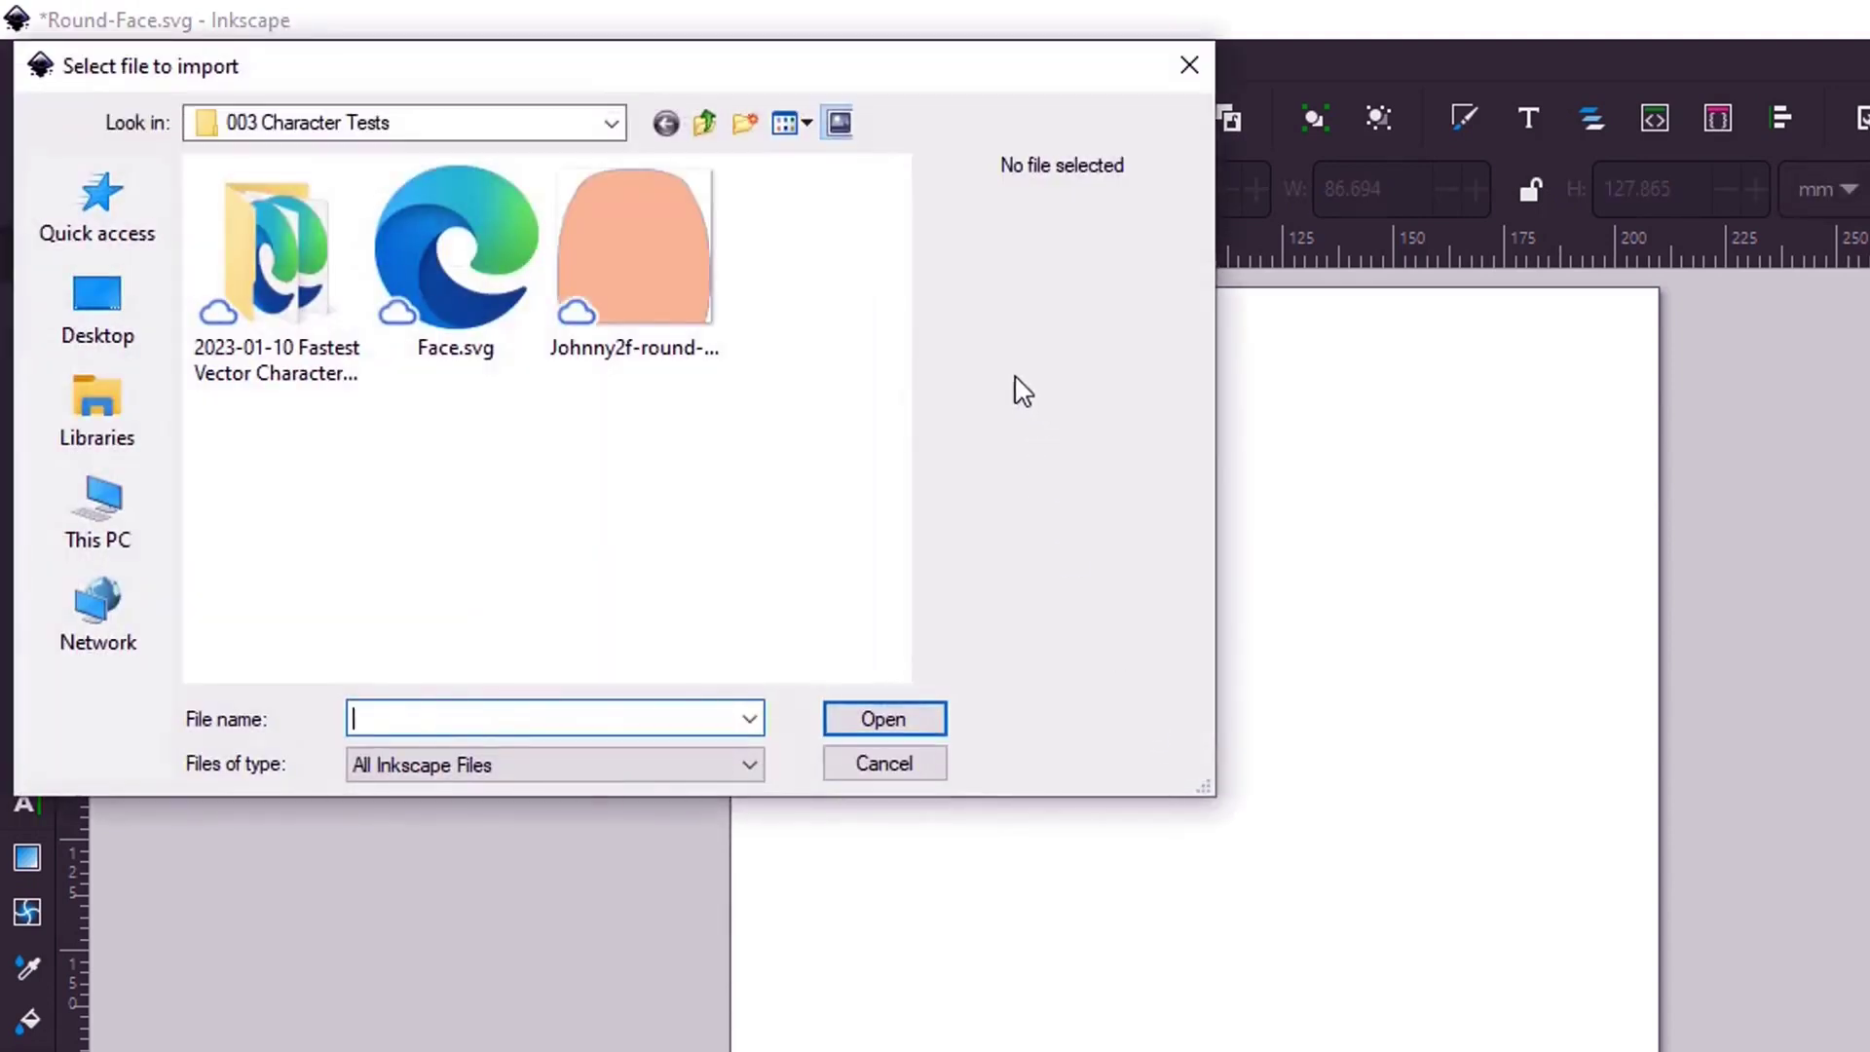
{"action": "left_click", "coordinate": [605, 255]}
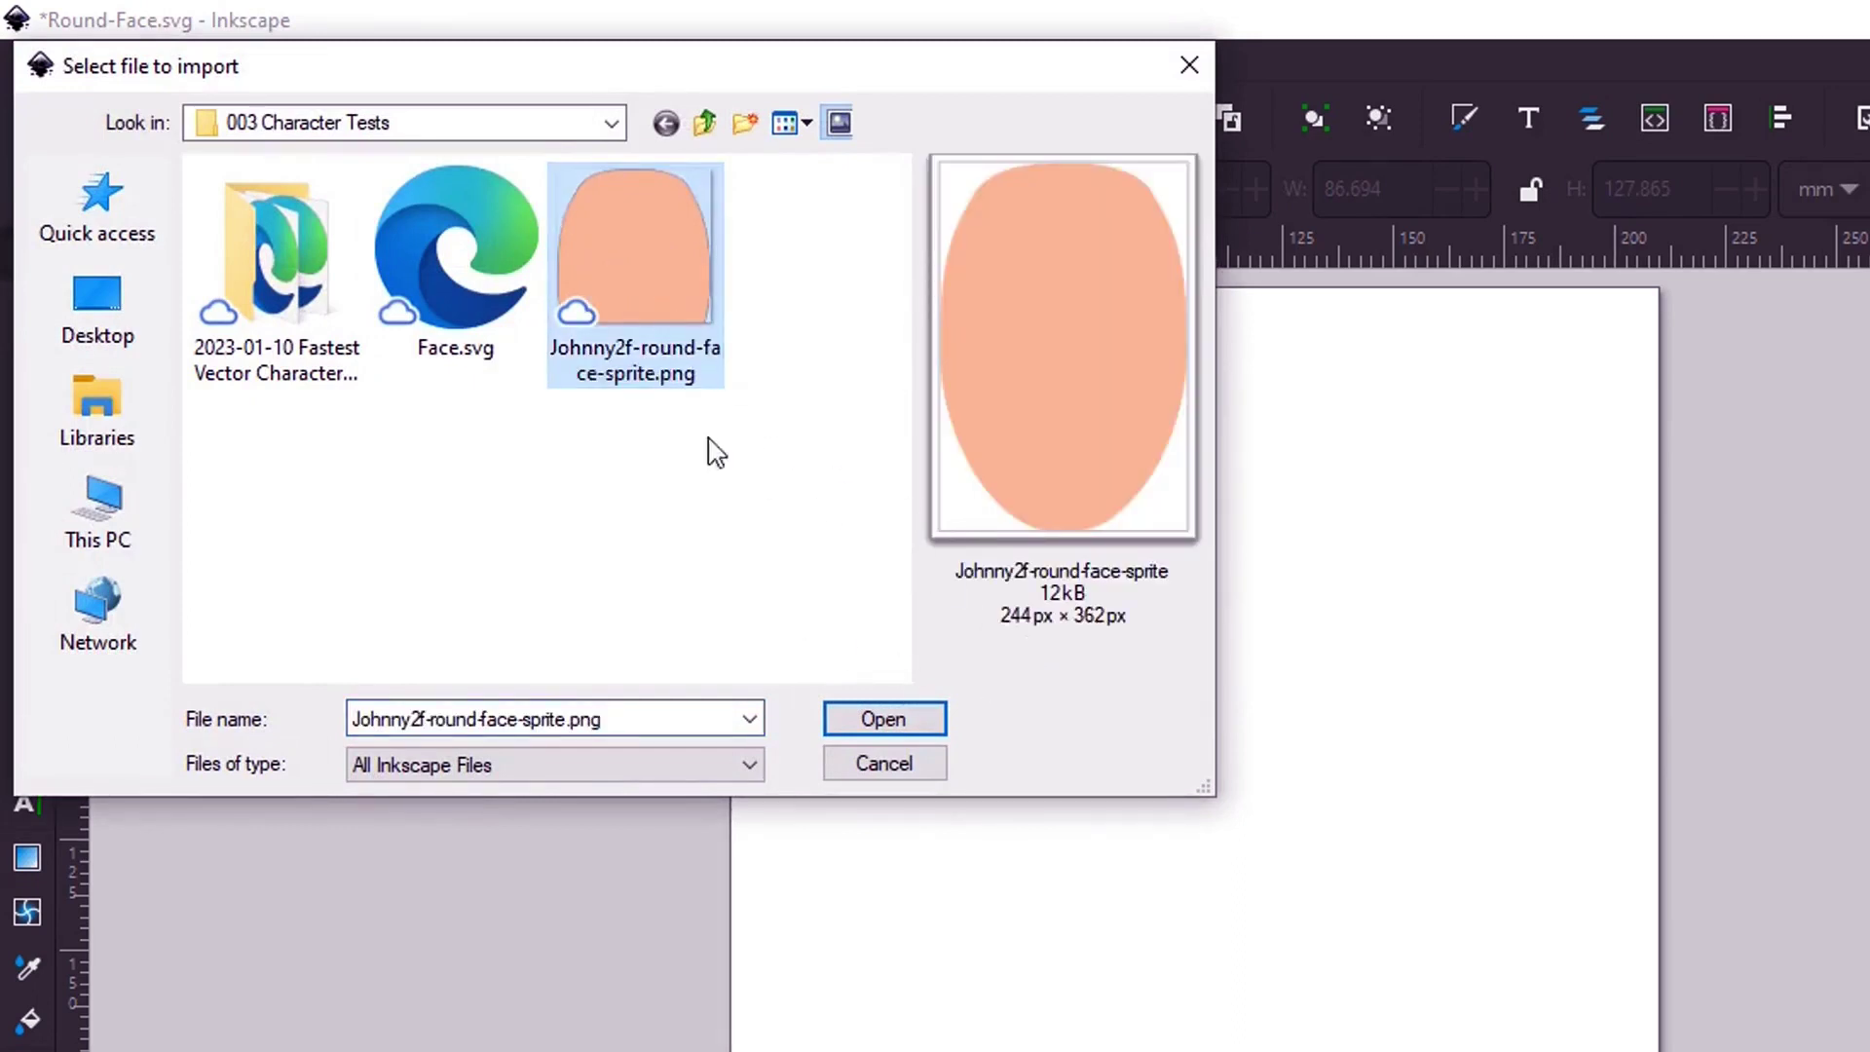
{"action": "left_click", "coordinate": [889, 728]}
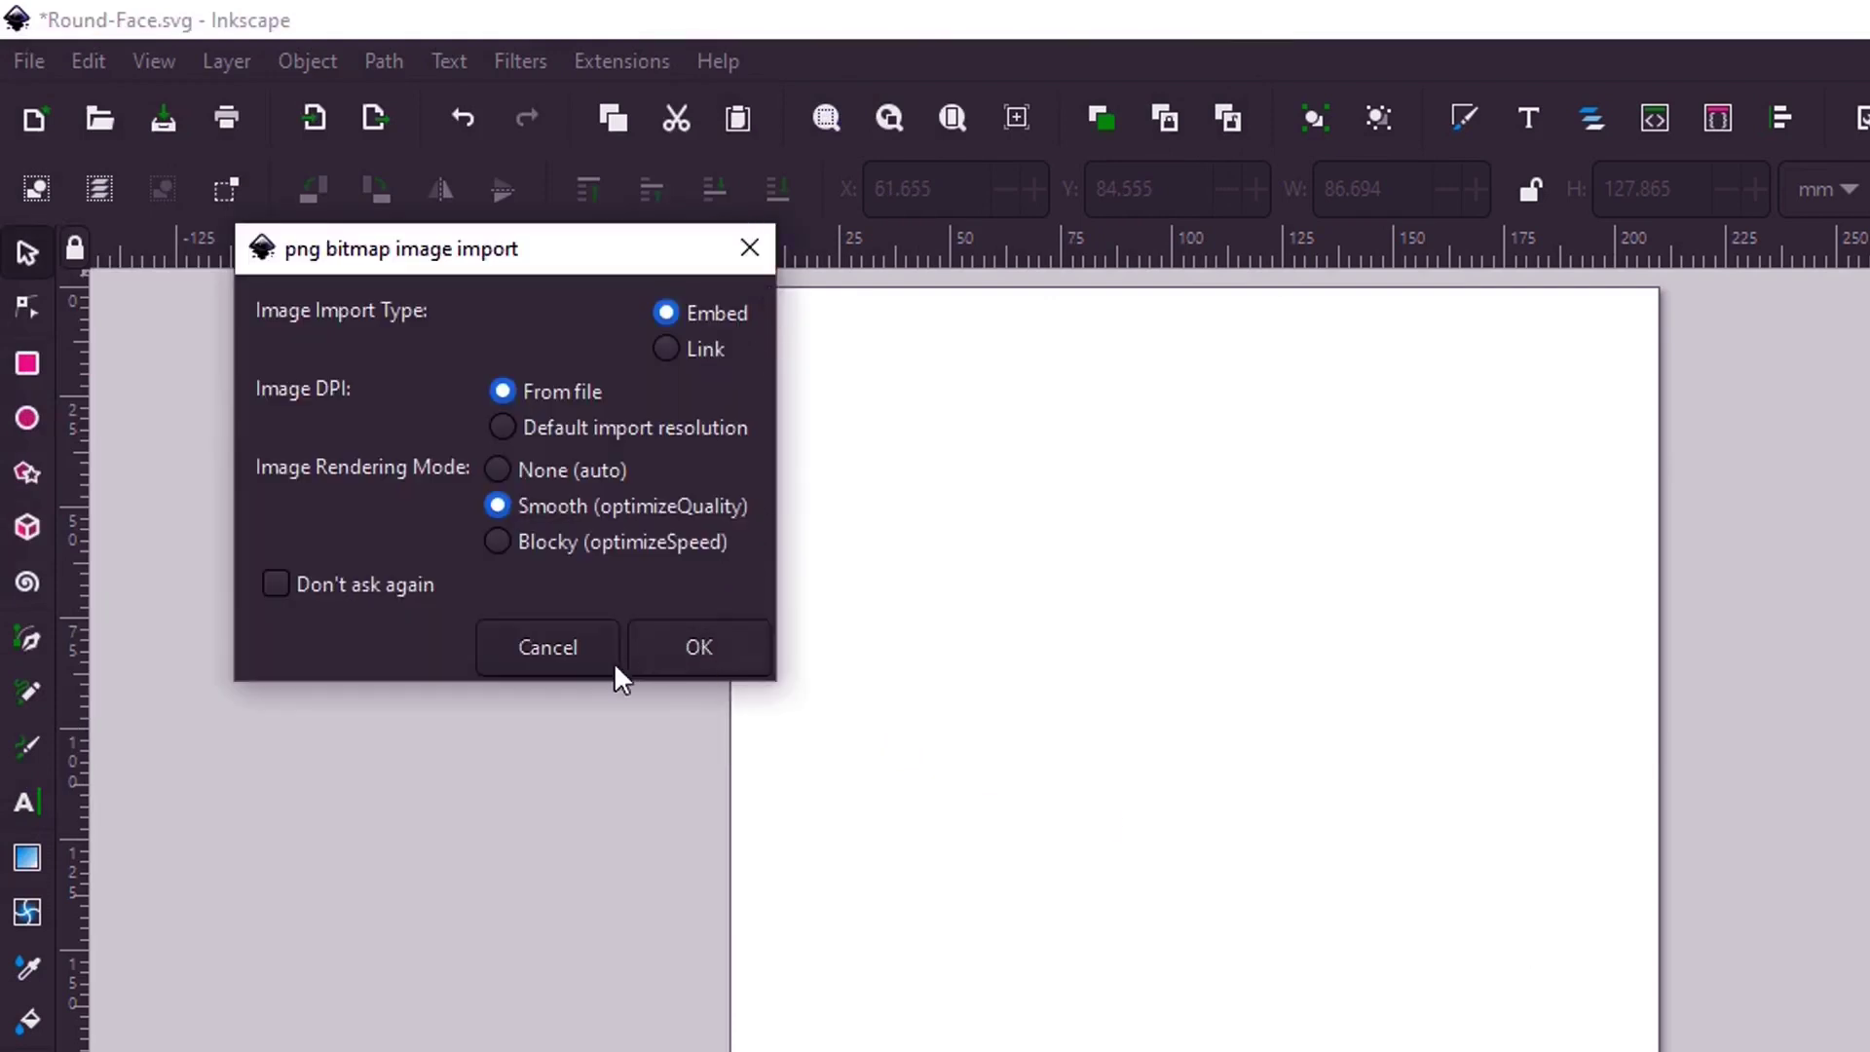
{"action": "left_click", "coordinate": [697, 651]}
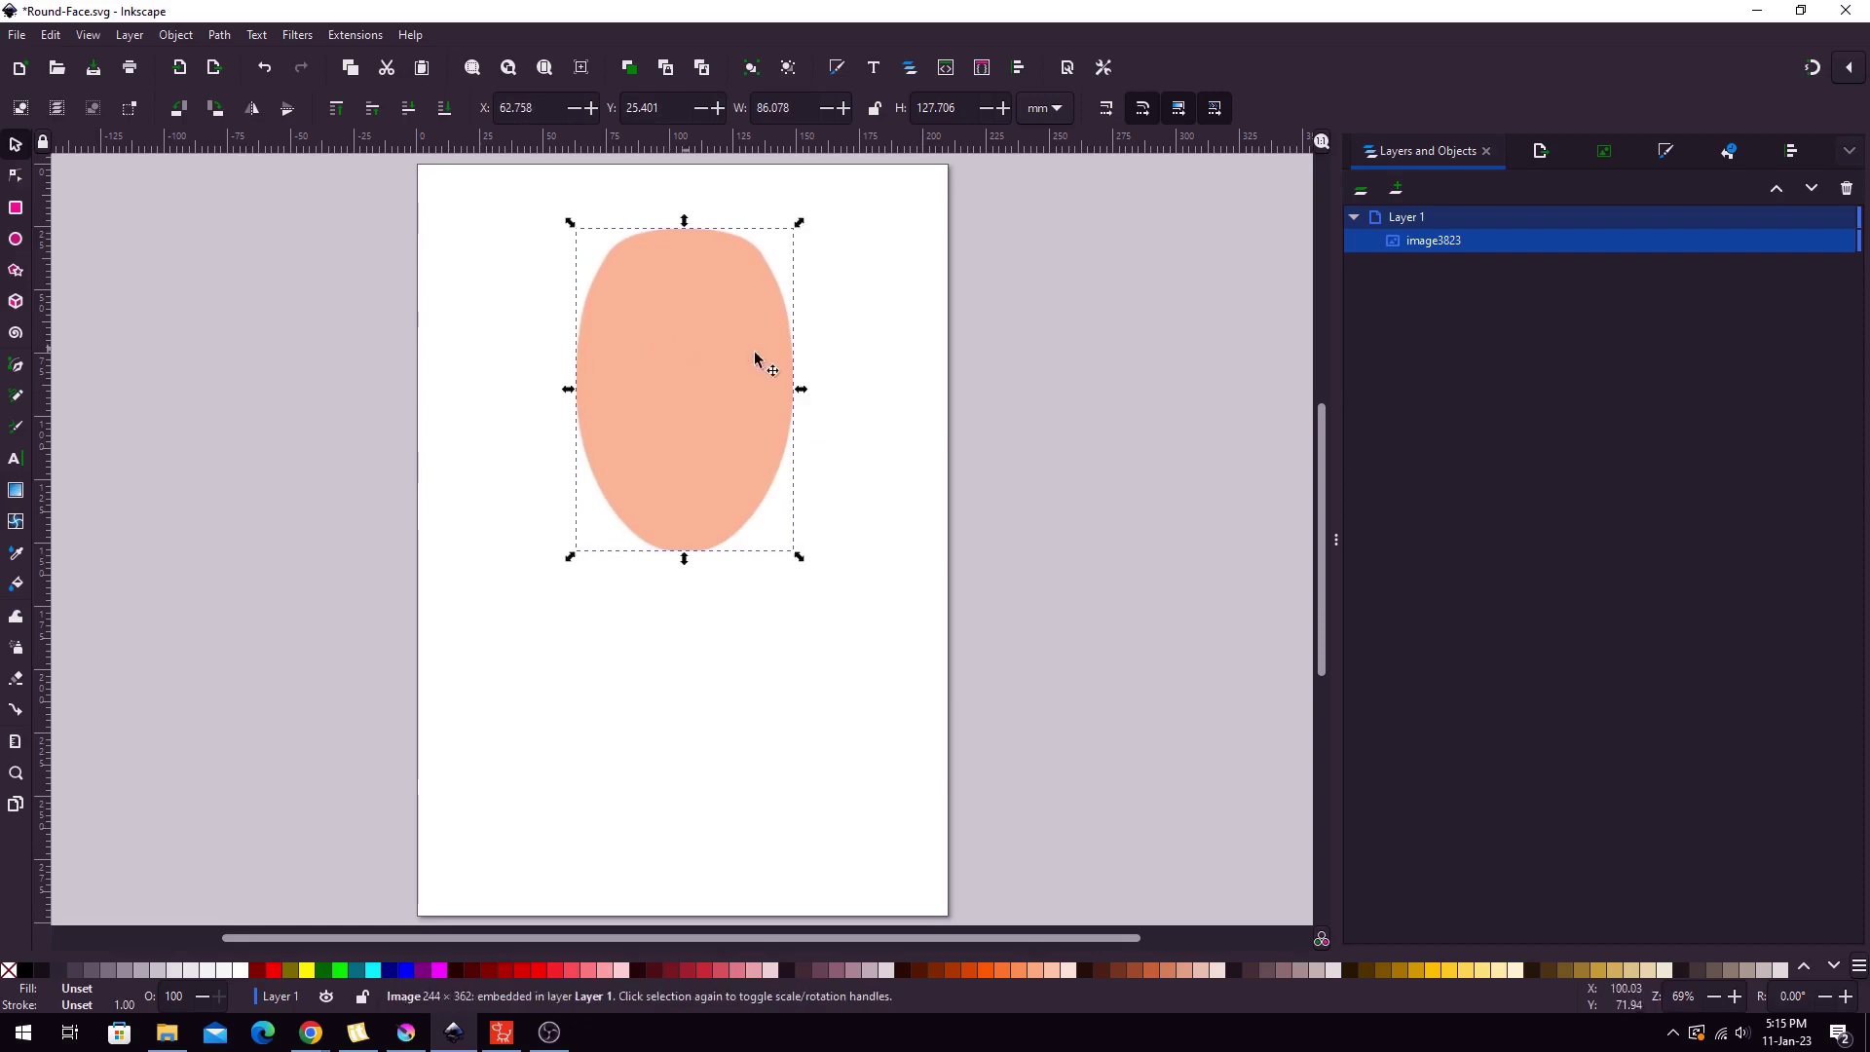
Step: Centre the face image horizontally and vertically relative to the page
{"action": "left_click", "coordinate": [1790, 150]}
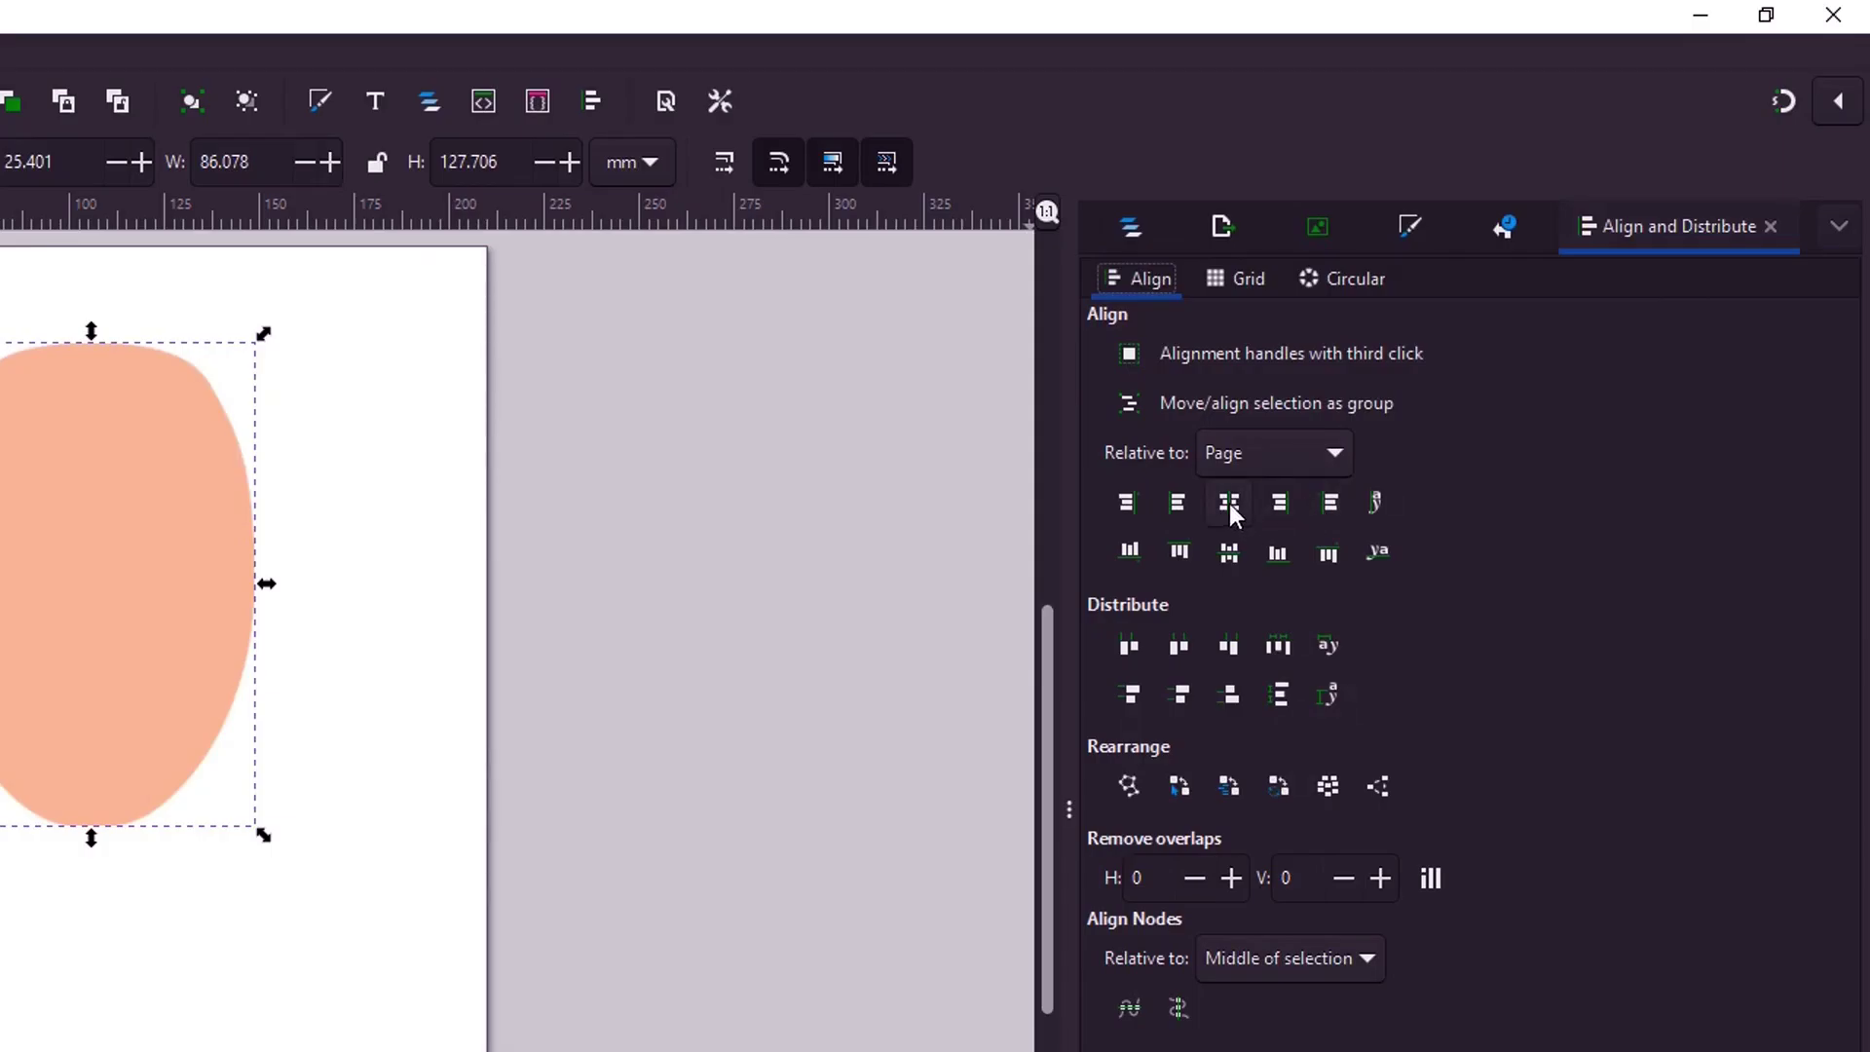
{"action": "left_click", "coordinate": [1229, 503]}
{"action": "left_click", "coordinate": [1229, 553]}
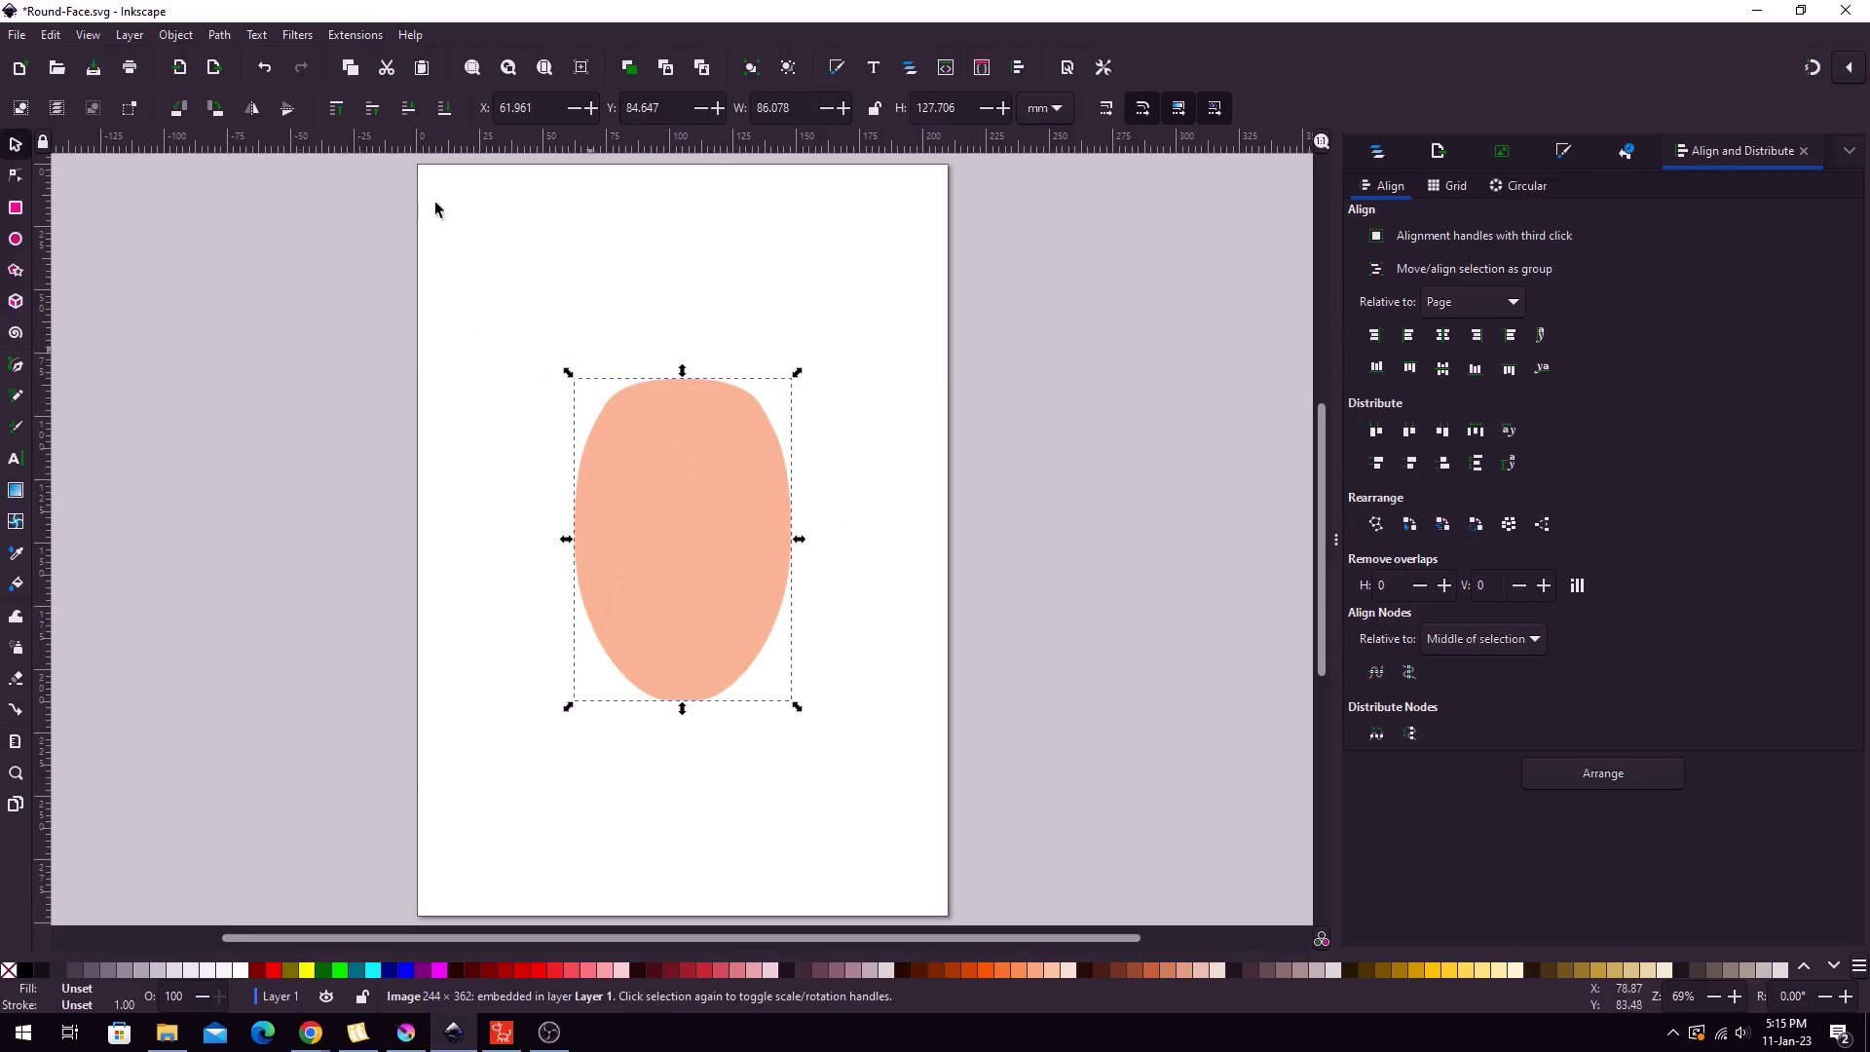
Step: Trace the face bitmap into a peach vector path, 86.694 by 127.865 mm
{"action": "key", "text": "alt+p"}
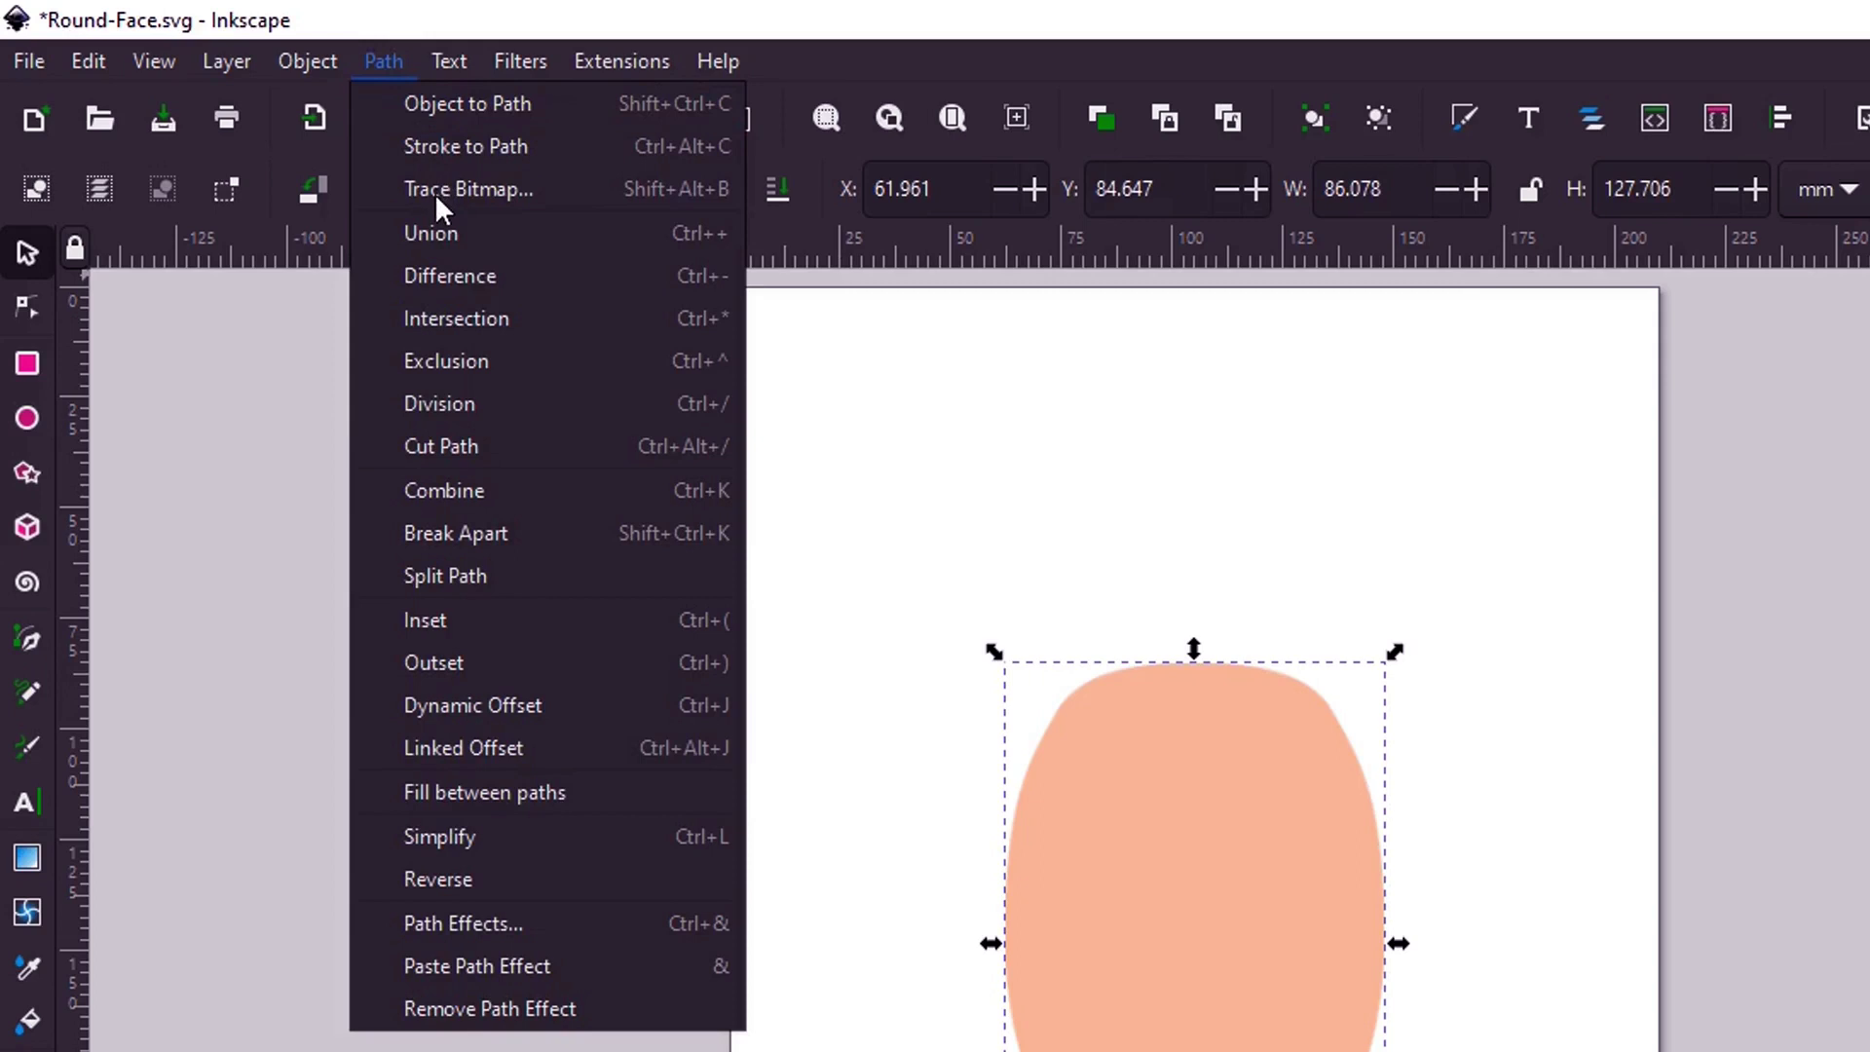
{"action": "left_click", "coordinate": [434, 193]}
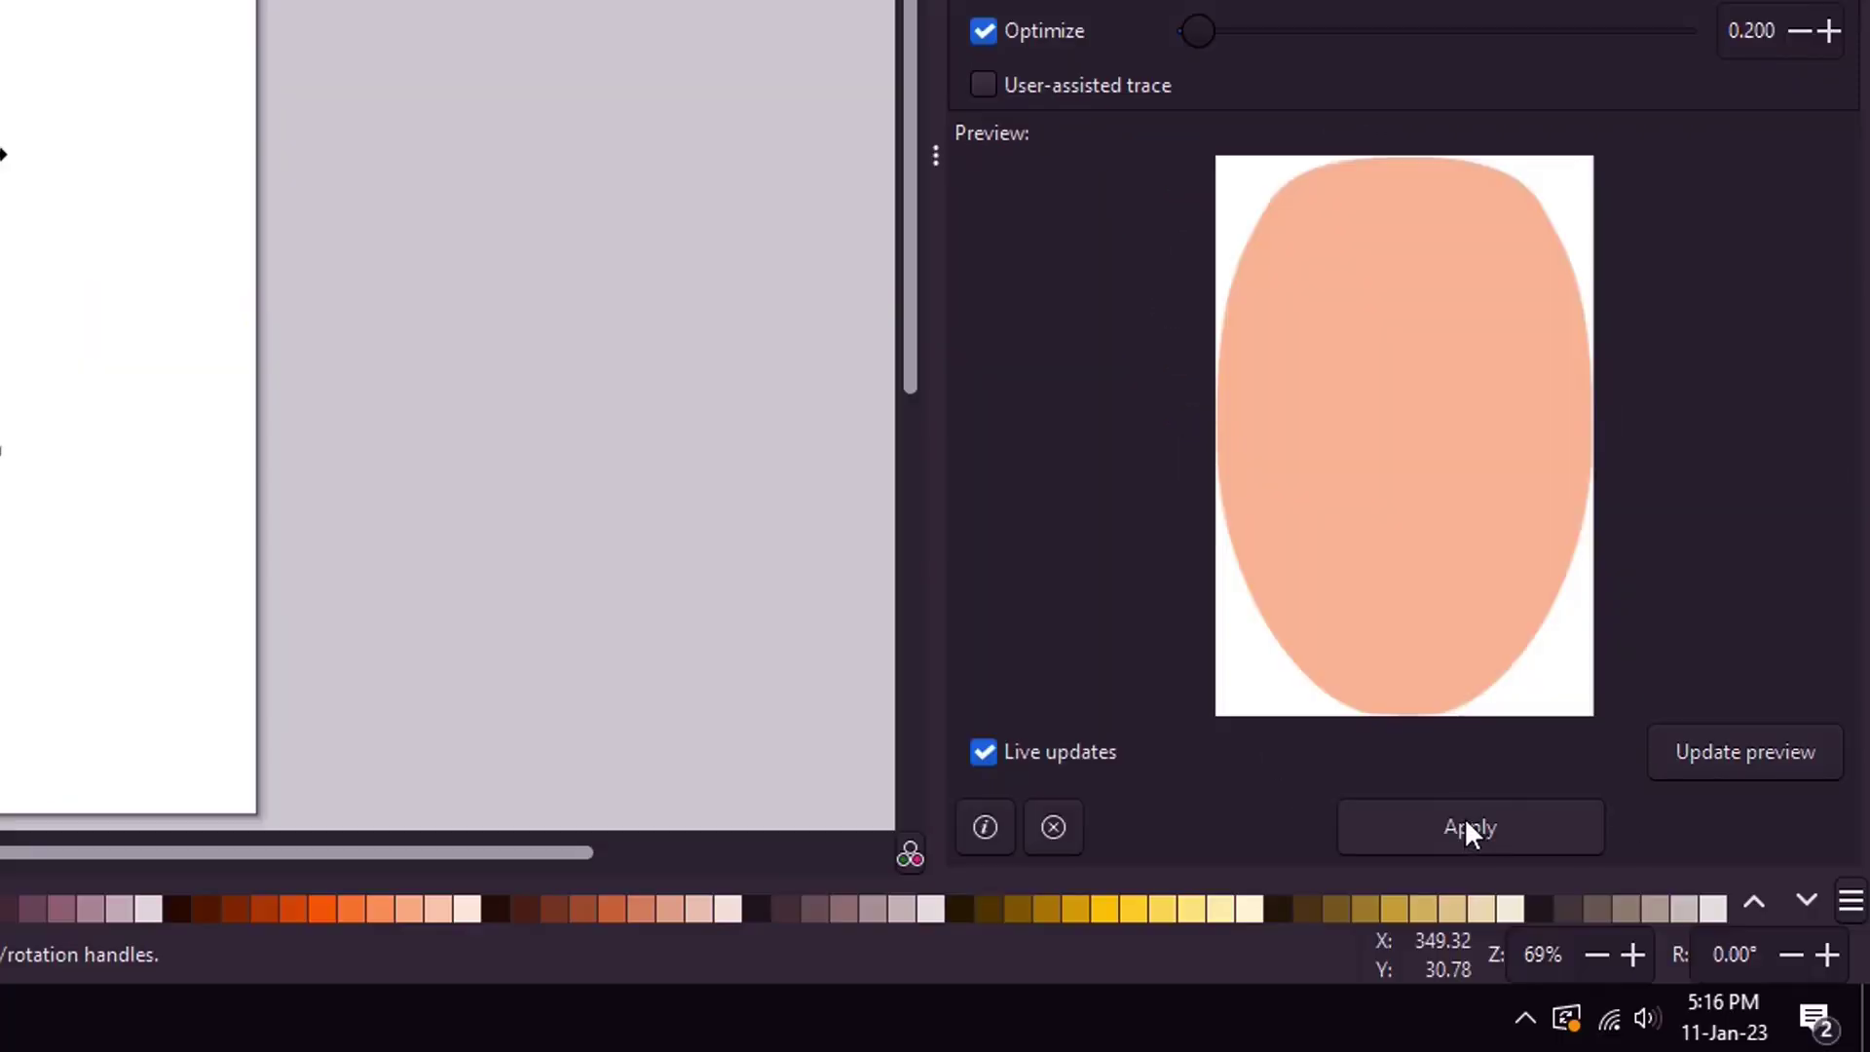
{"action": "left_click", "coordinate": [1466, 821]}
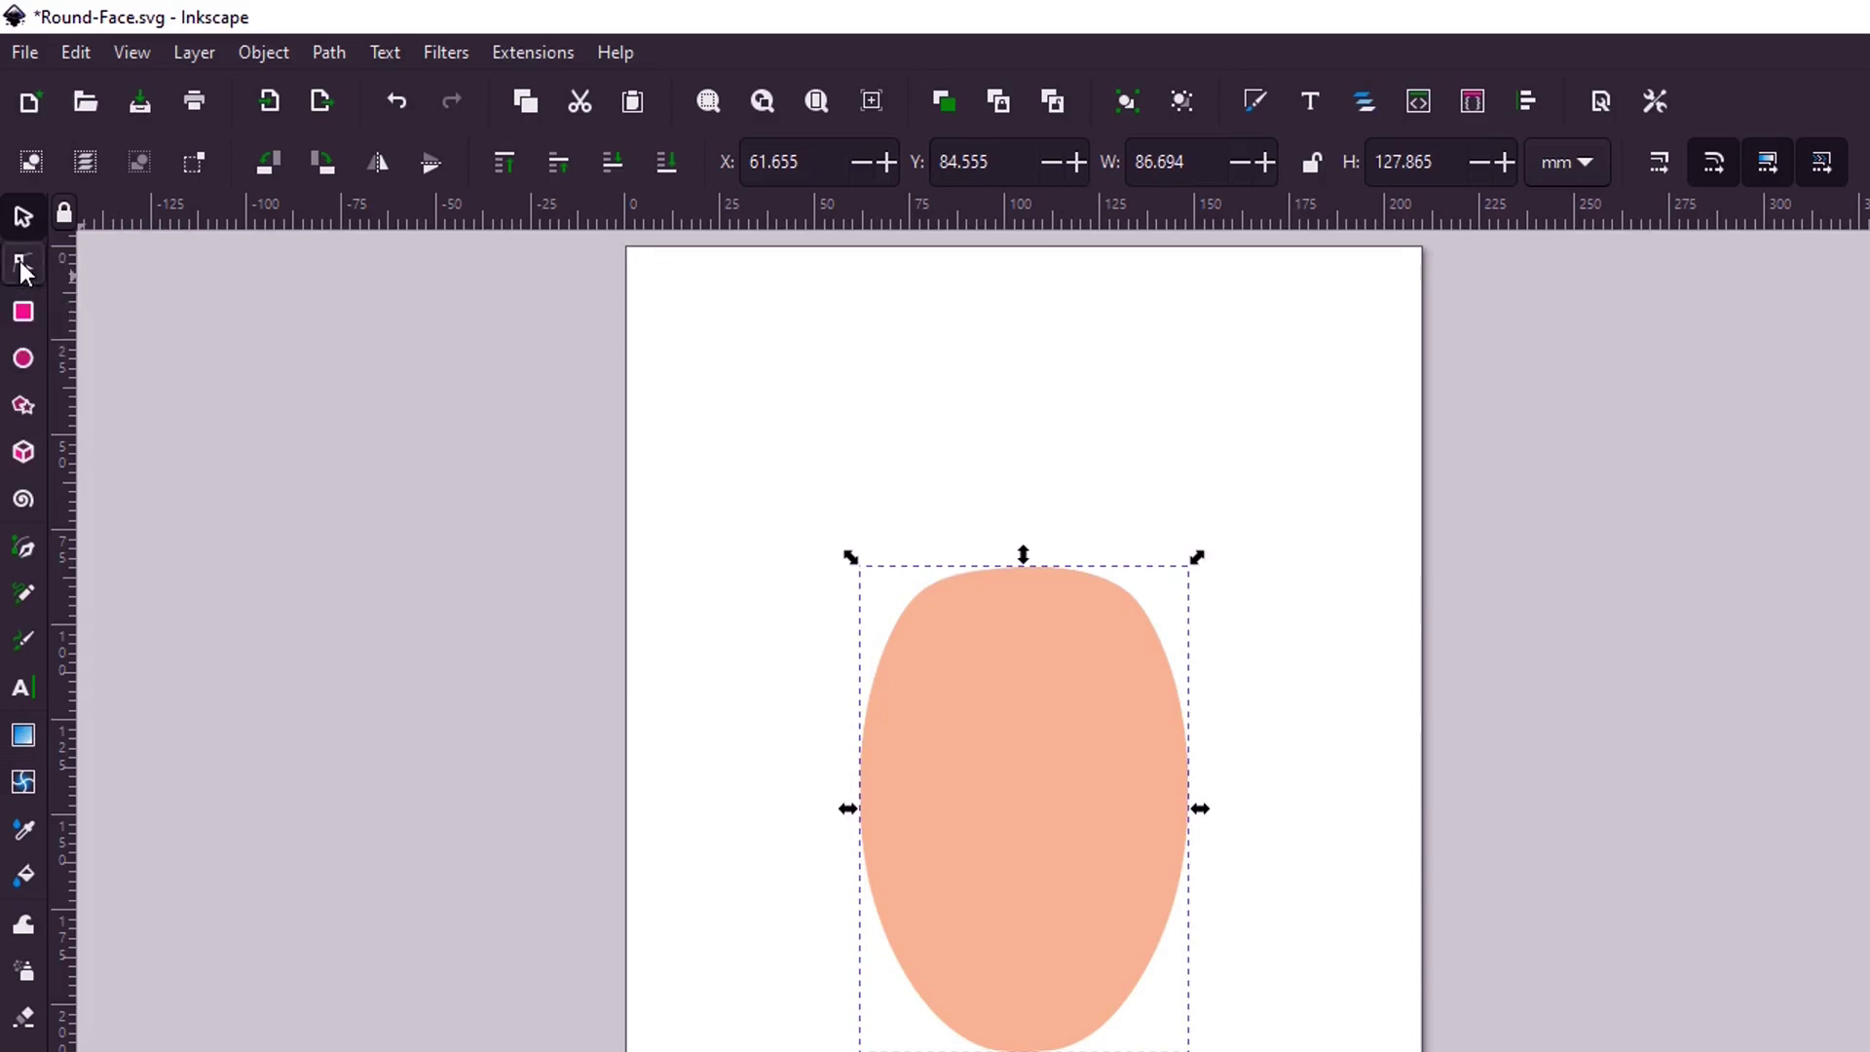
Step: Delete the image3823 reference bitmap, keeping only path3827, and reposition the peach face shape
{"action": "left_click", "coordinate": [22, 262]}
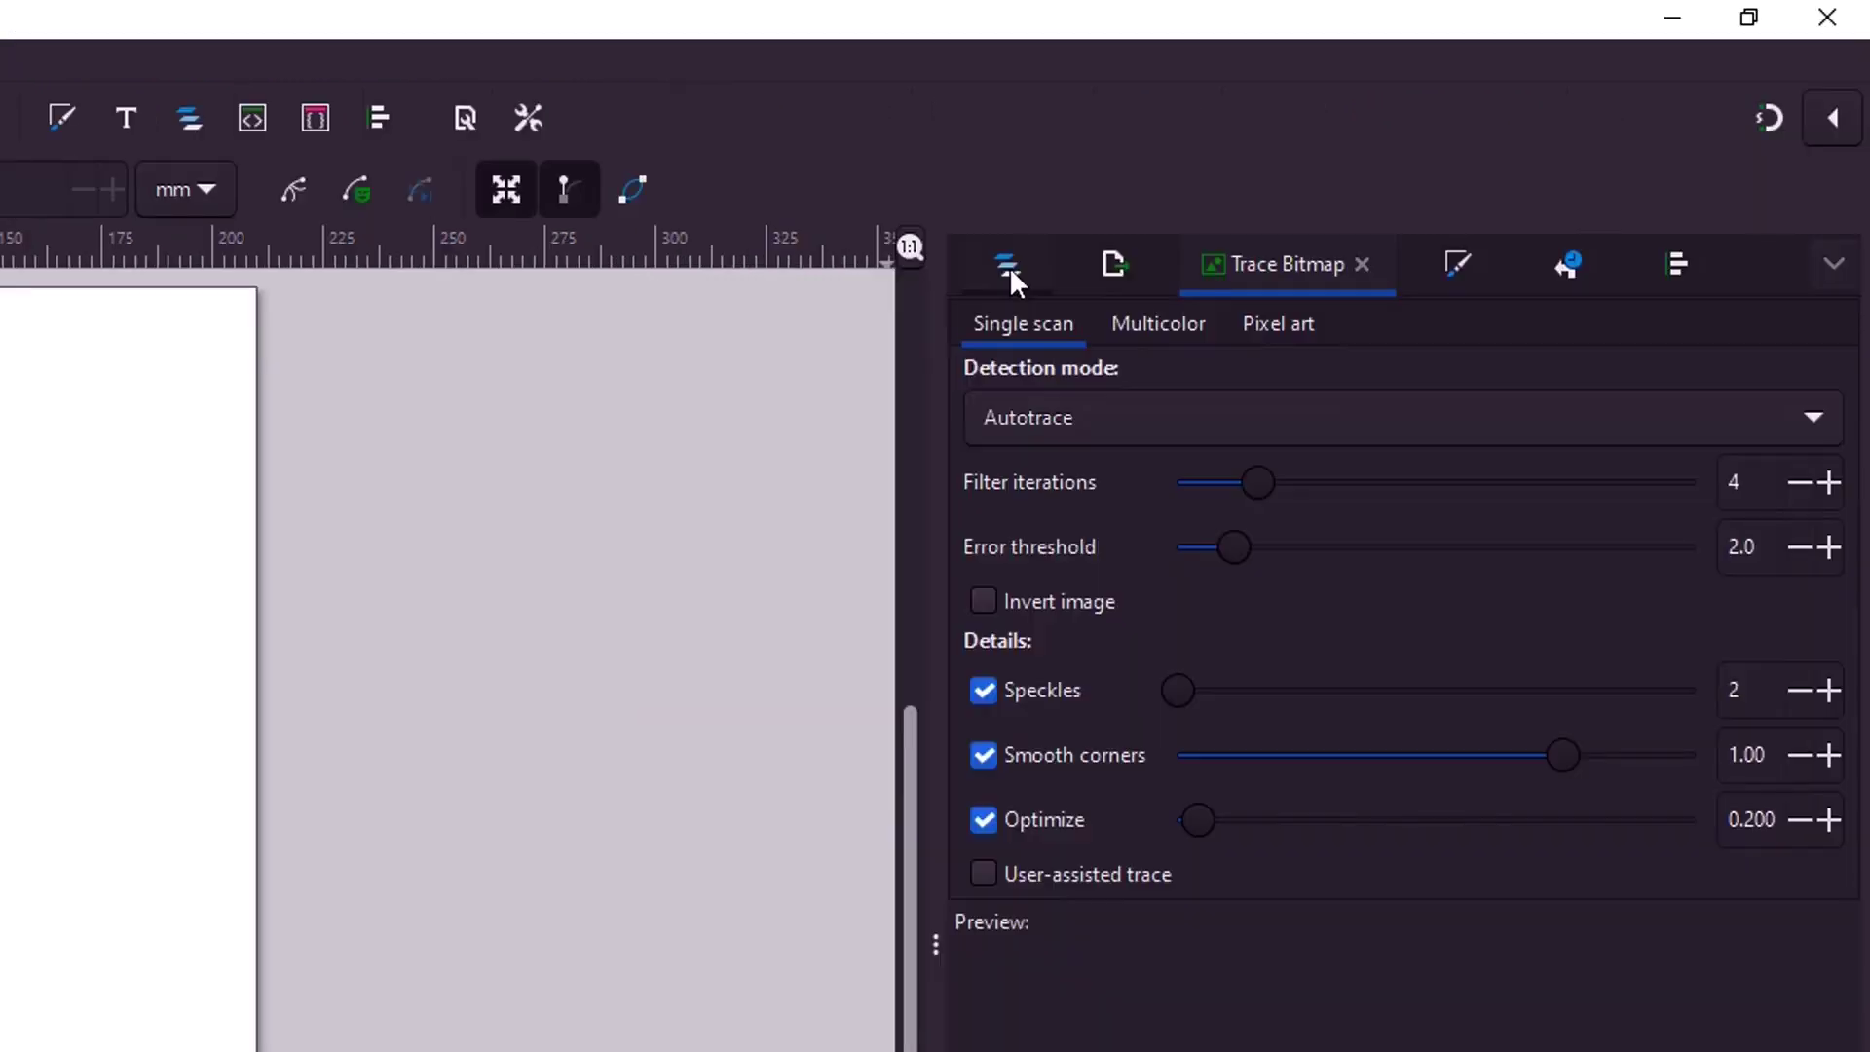
{"action": "left_click", "coordinate": [1009, 264]}
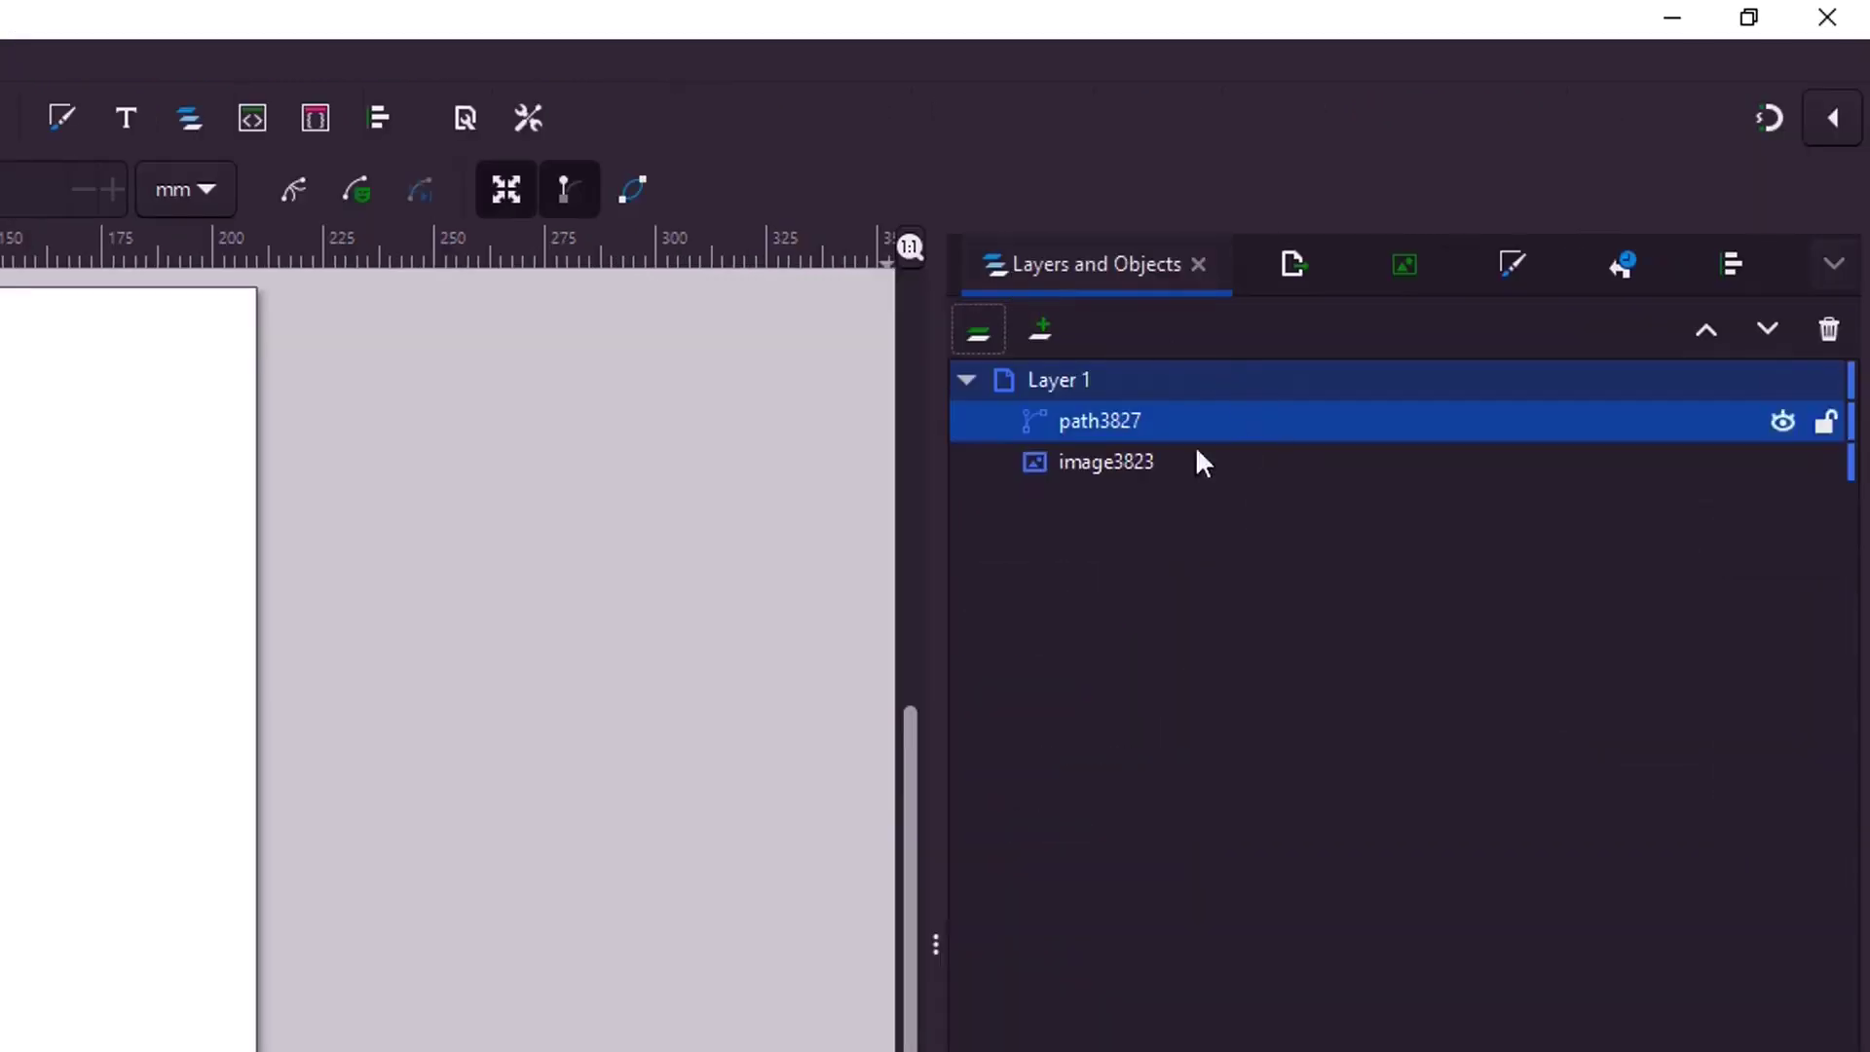
{"action": "left_click", "coordinate": [1081, 463]}
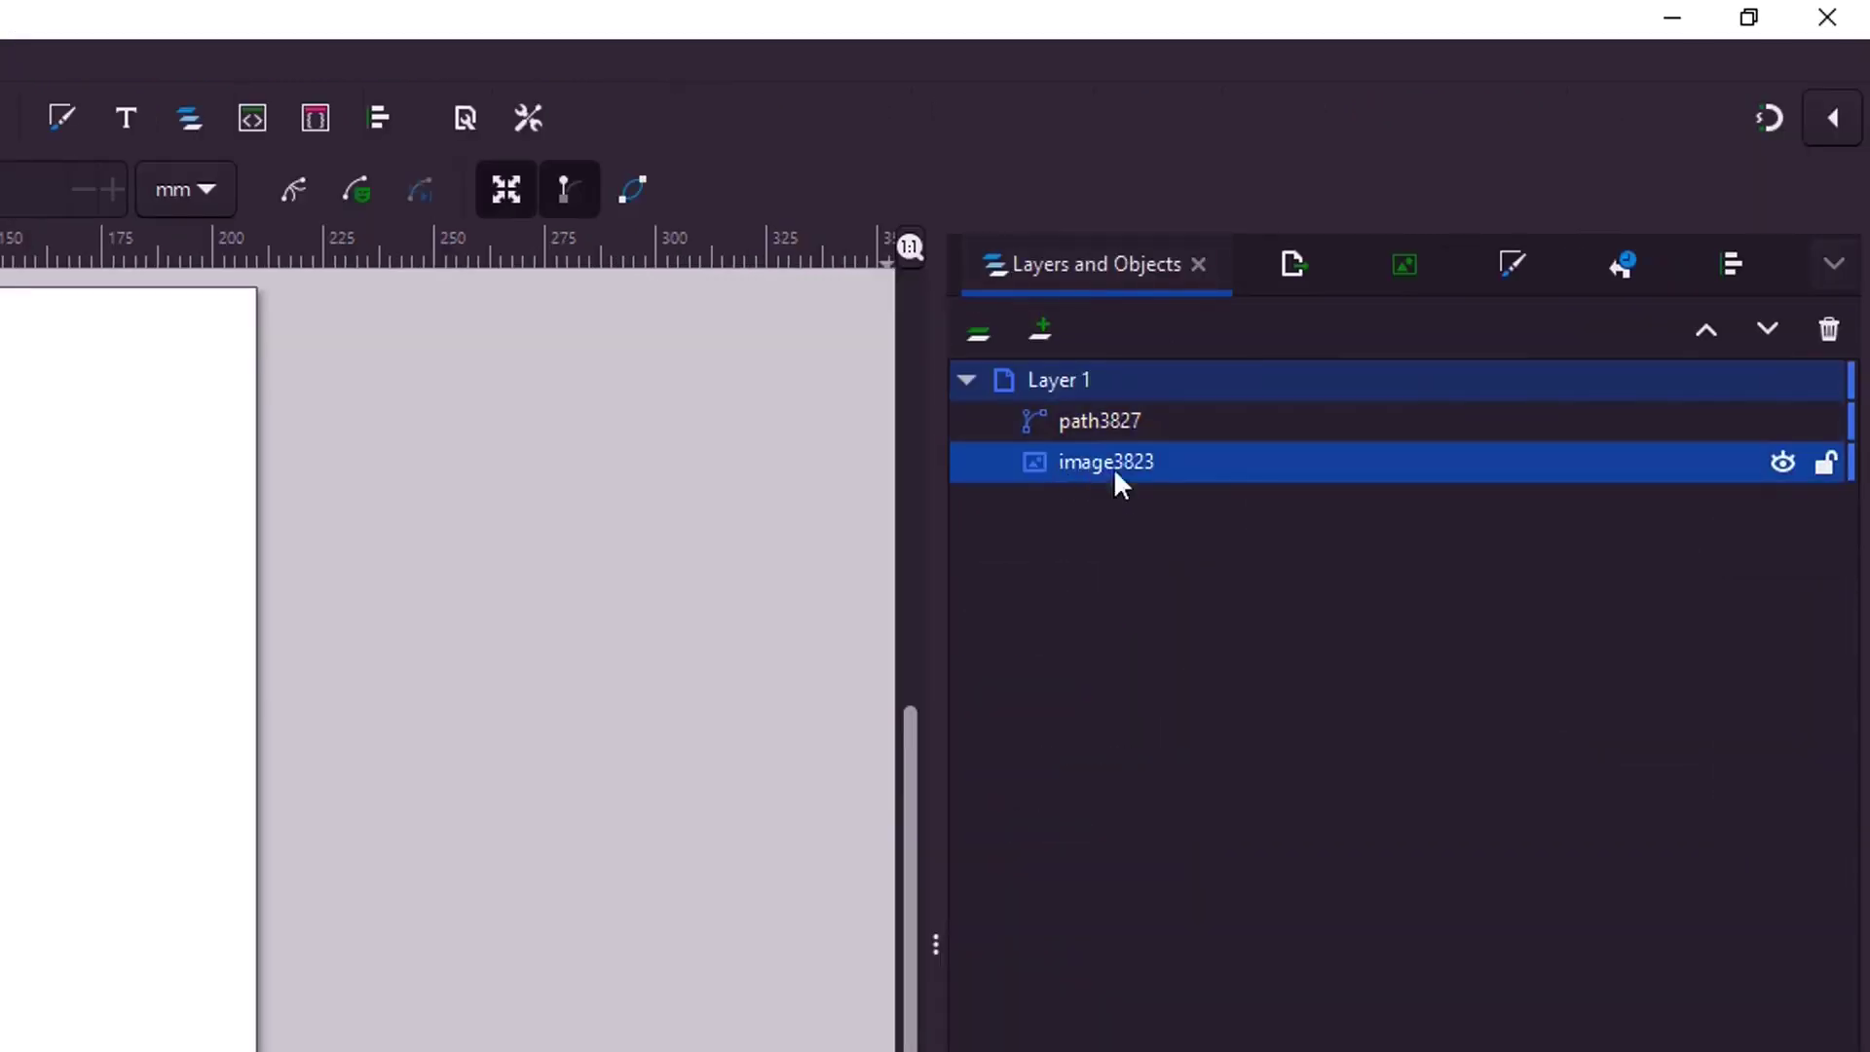
{"action": "left_click", "coordinate": [1116, 417]}
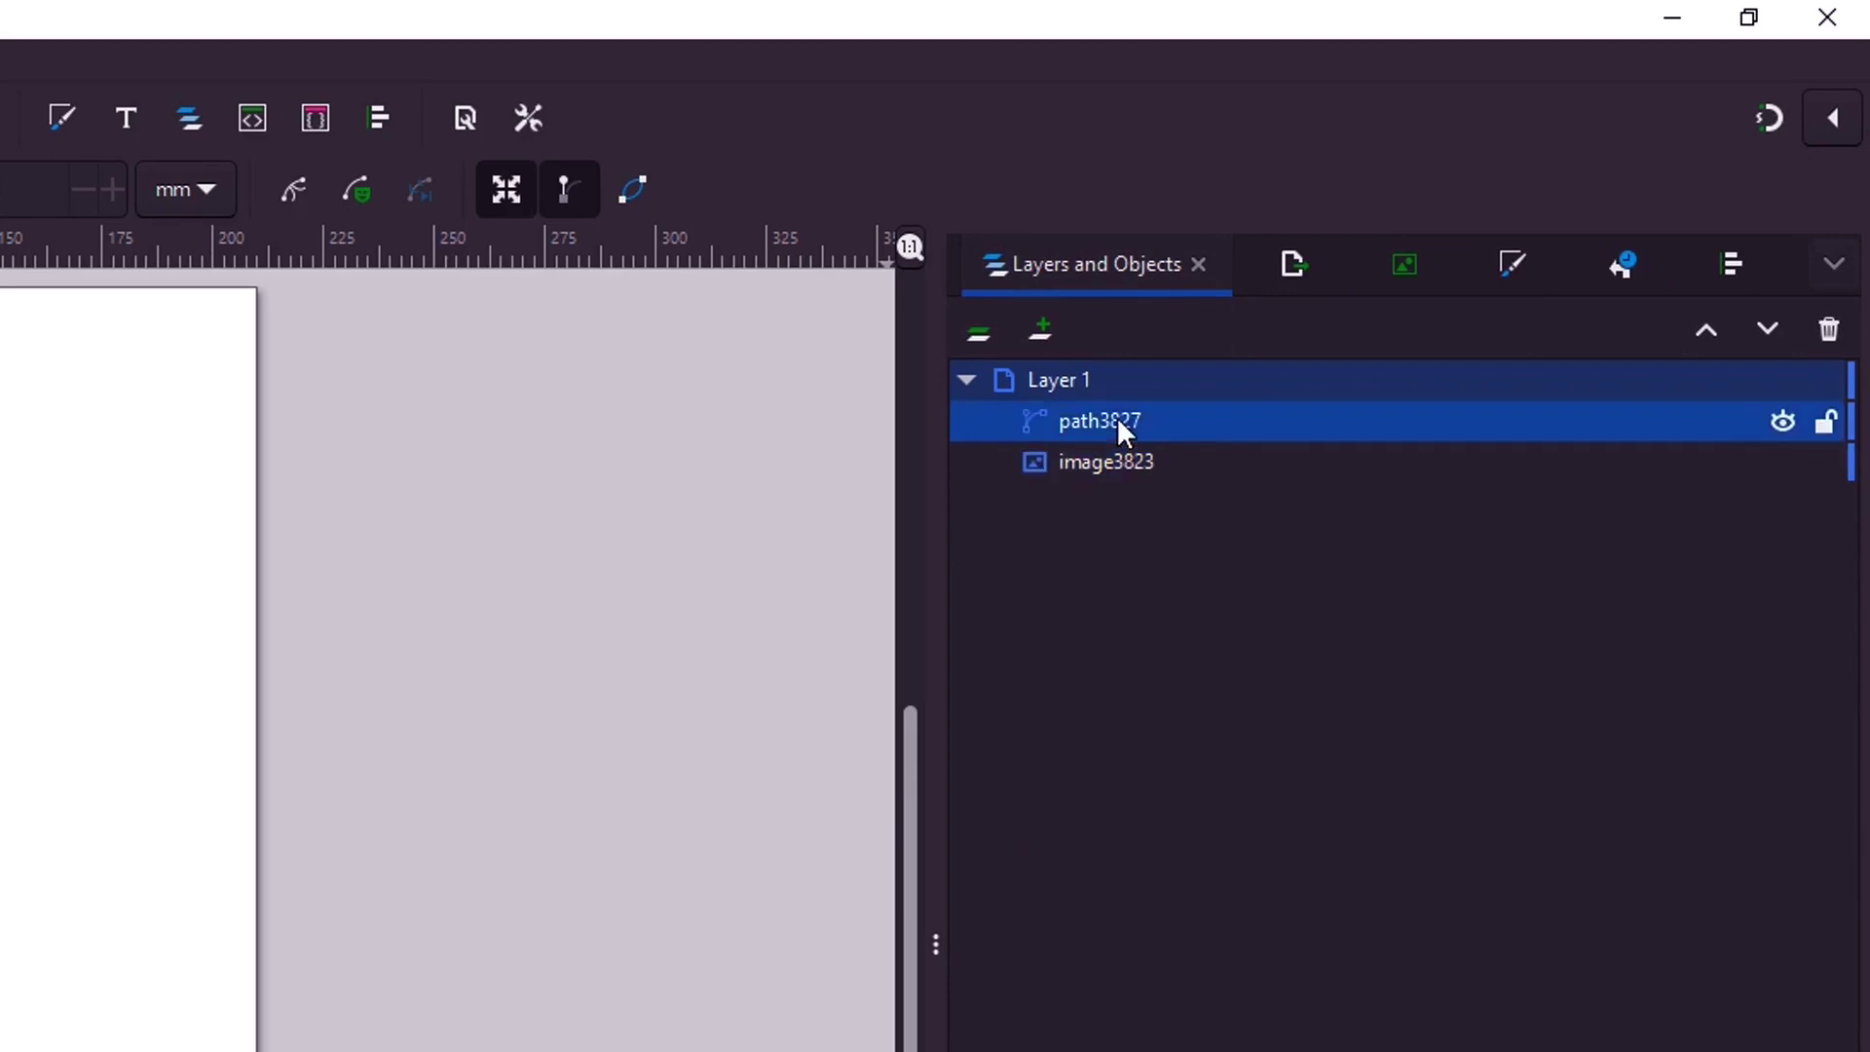
{"action": "left_click", "coordinate": [1149, 464]}
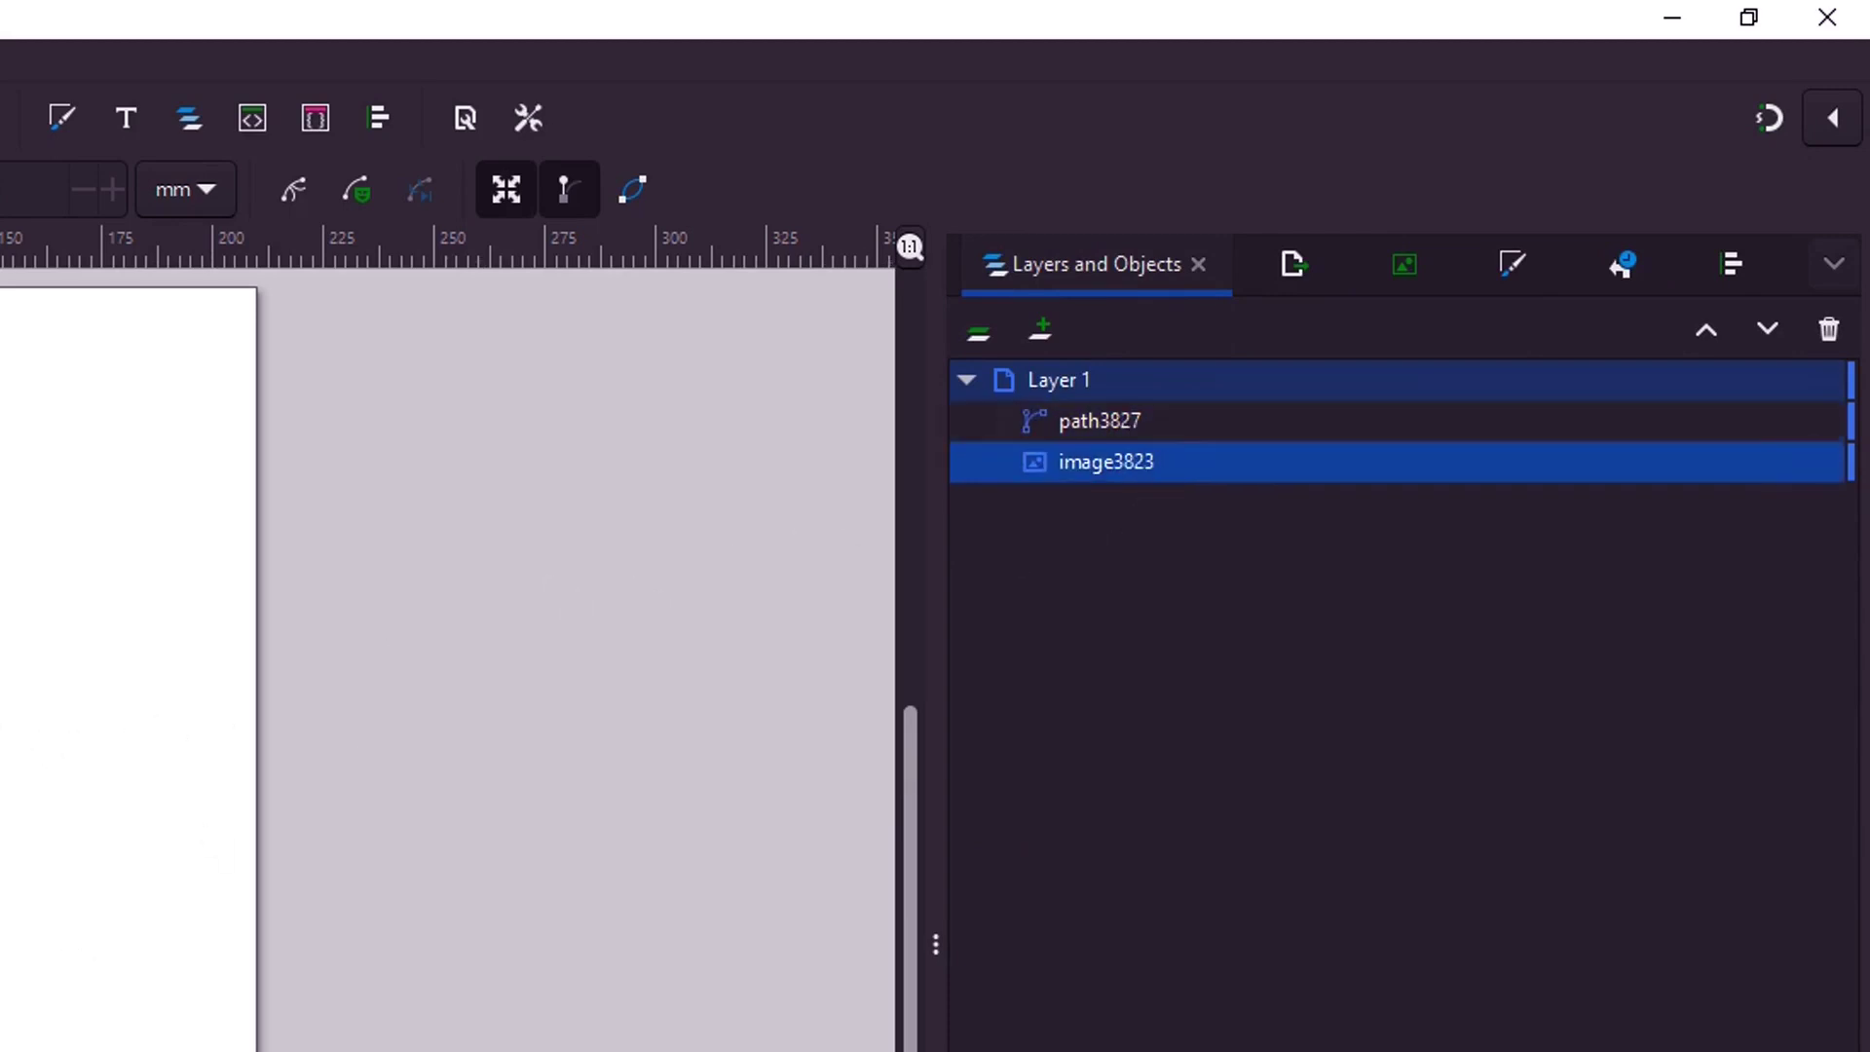
{"action": "right_click", "coordinate": [1130, 462]}
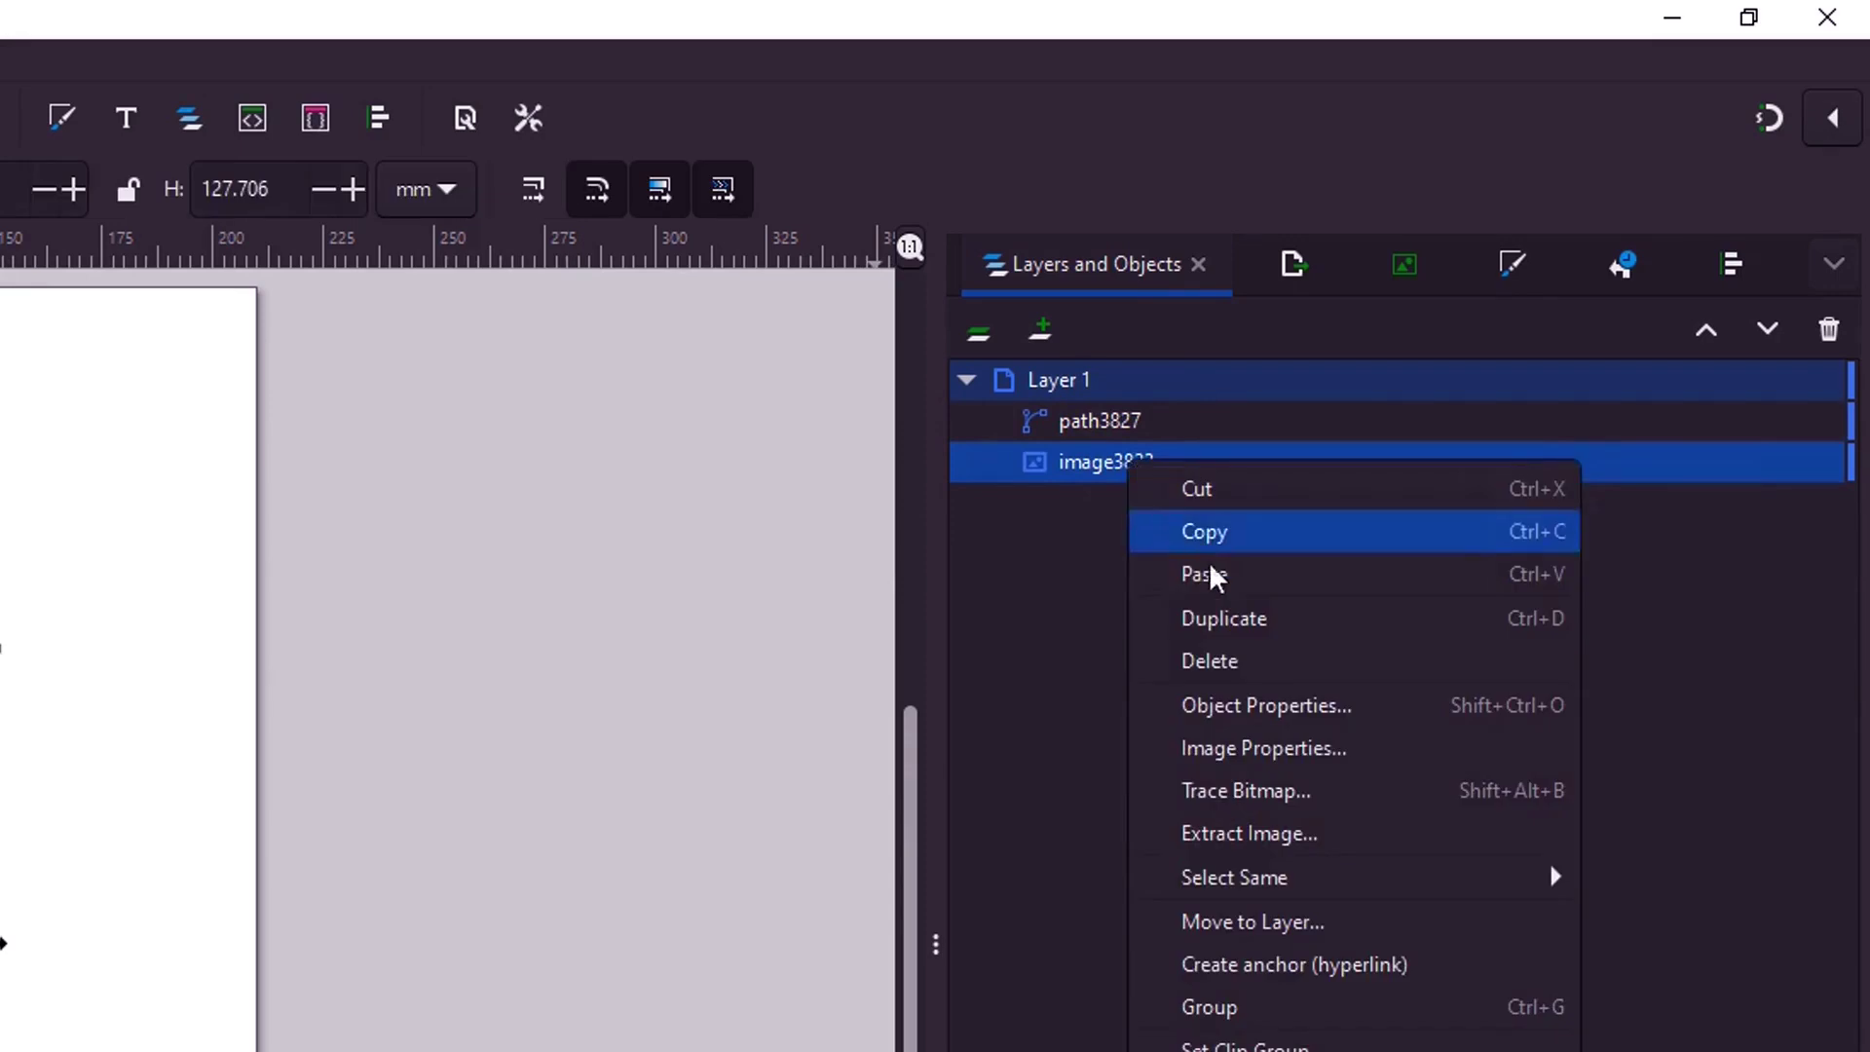
{"action": "left_click", "coordinate": [1214, 650]}
{"action": "left_click_drag", "start_coordinate": [701, 506], "coordinate": [777, 568]}
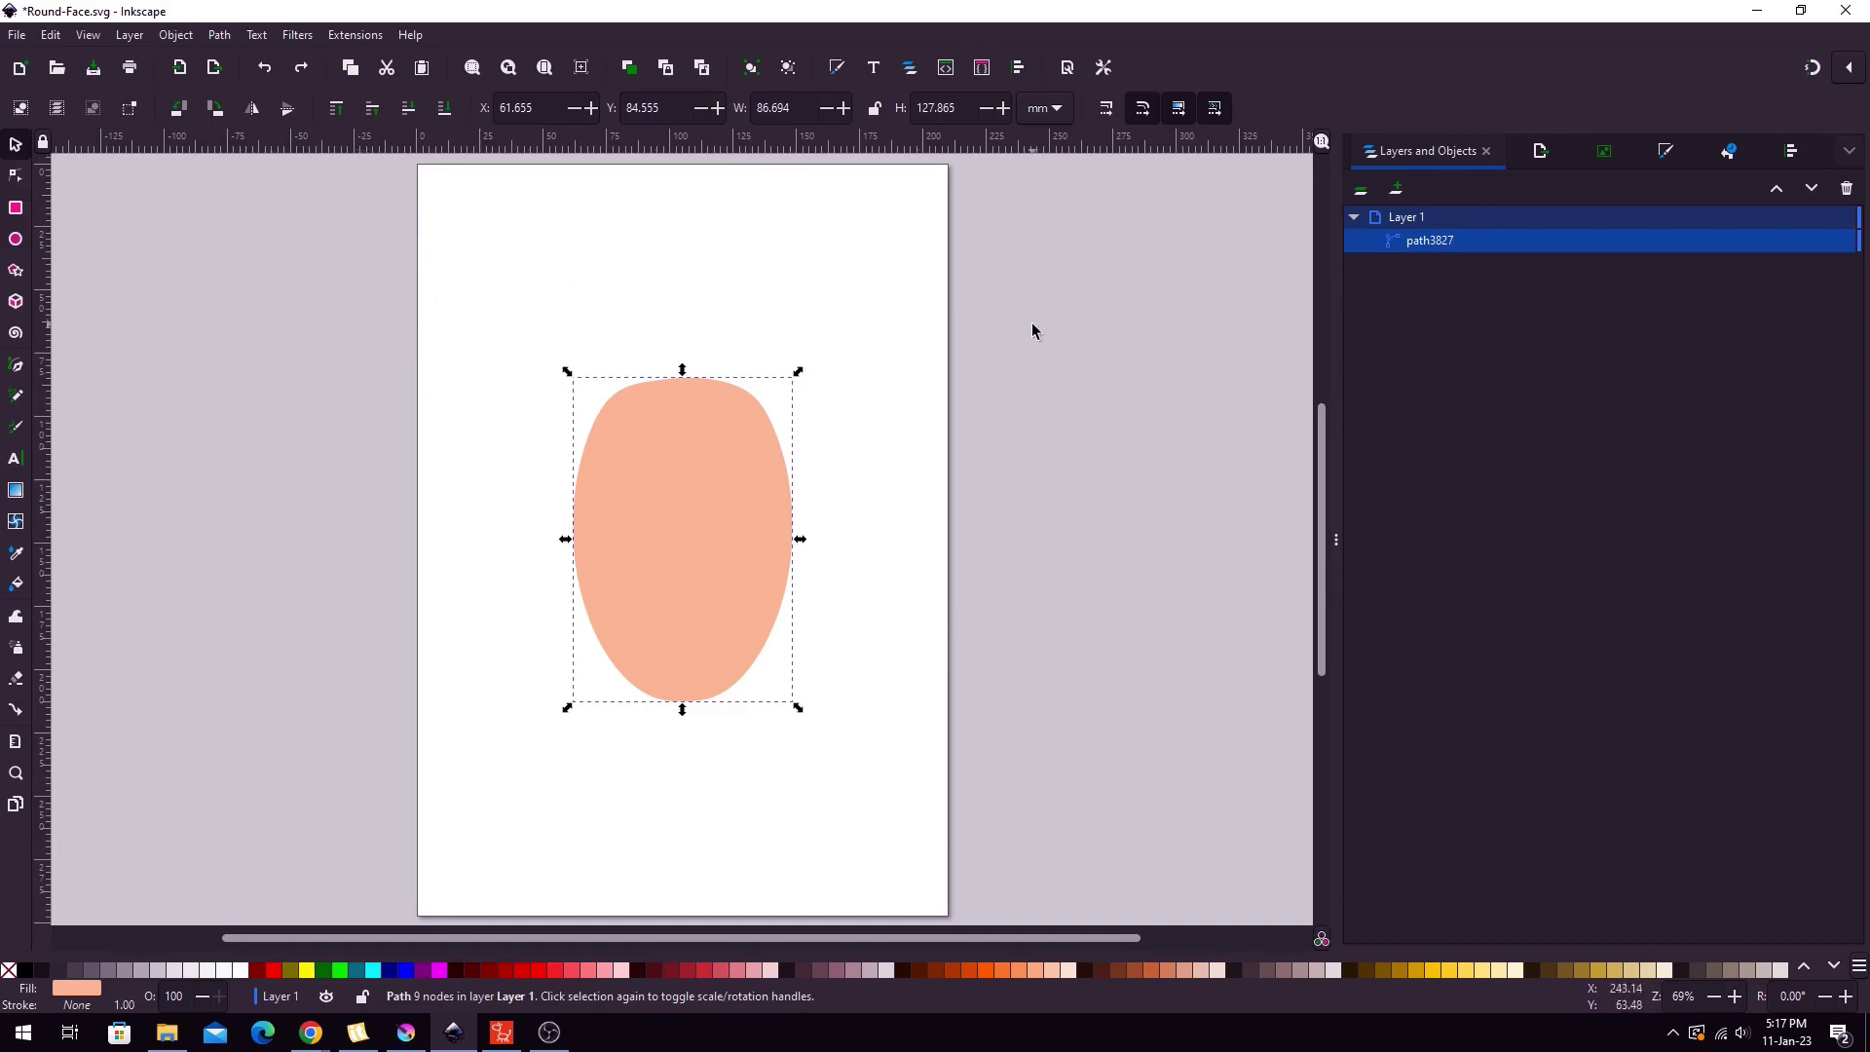
Step: Save over the existing Face.svg in 003 Character Tests and minimize Inkscape
{"action": "left_click", "coordinate": [17, 34]}
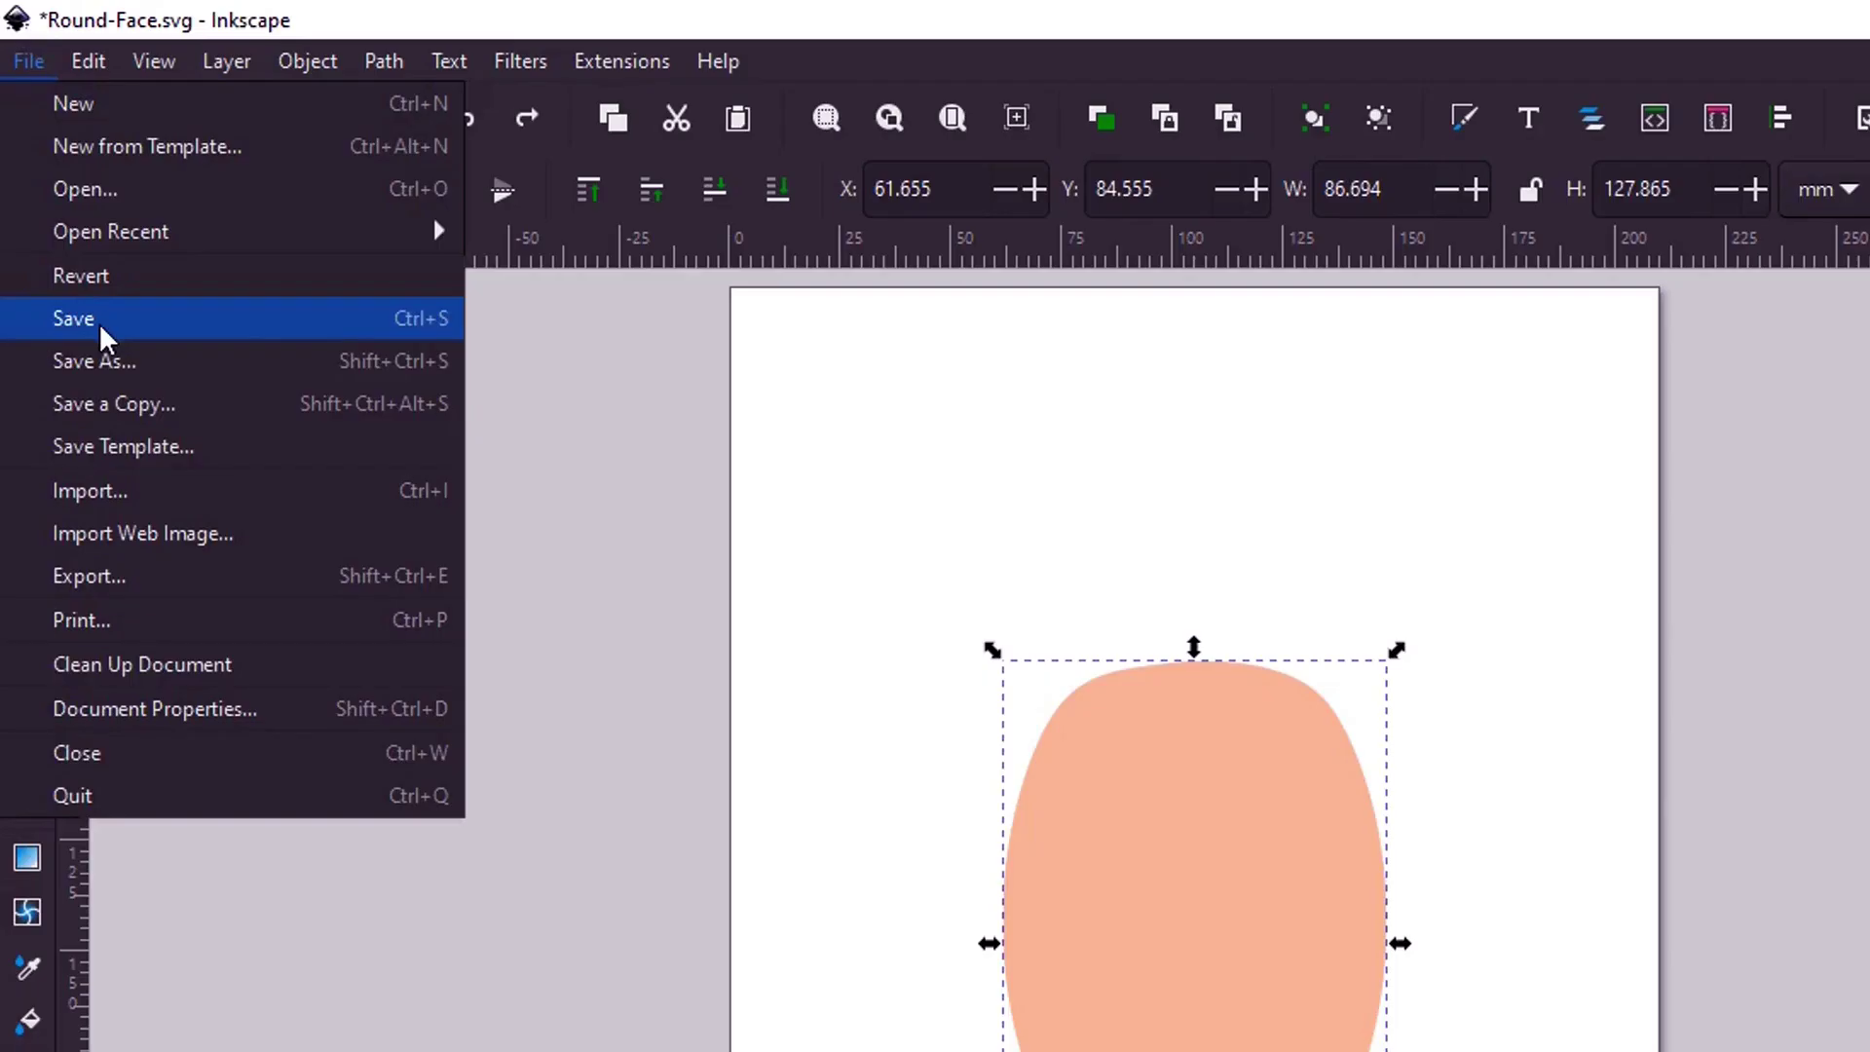
{"action": "left_click", "coordinate": [100, 328]}
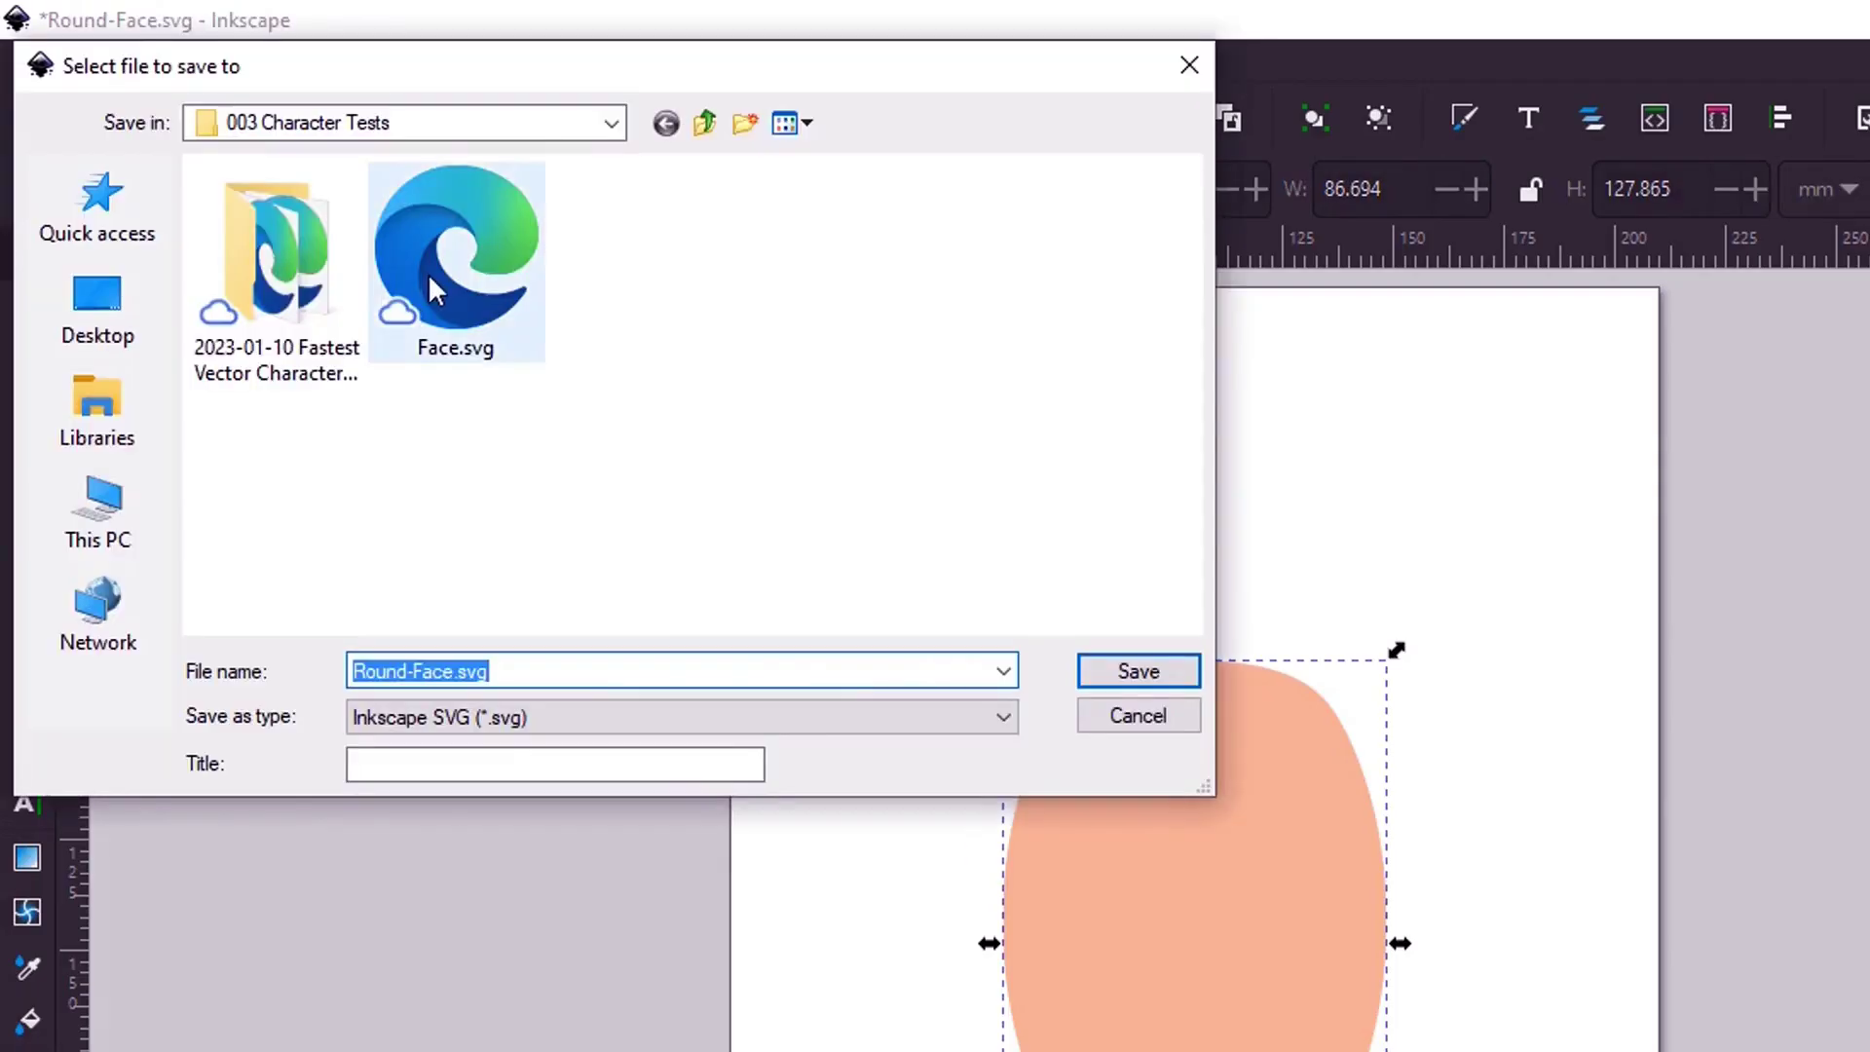
{"action": "left_click", "coordinate": [425, 269]}
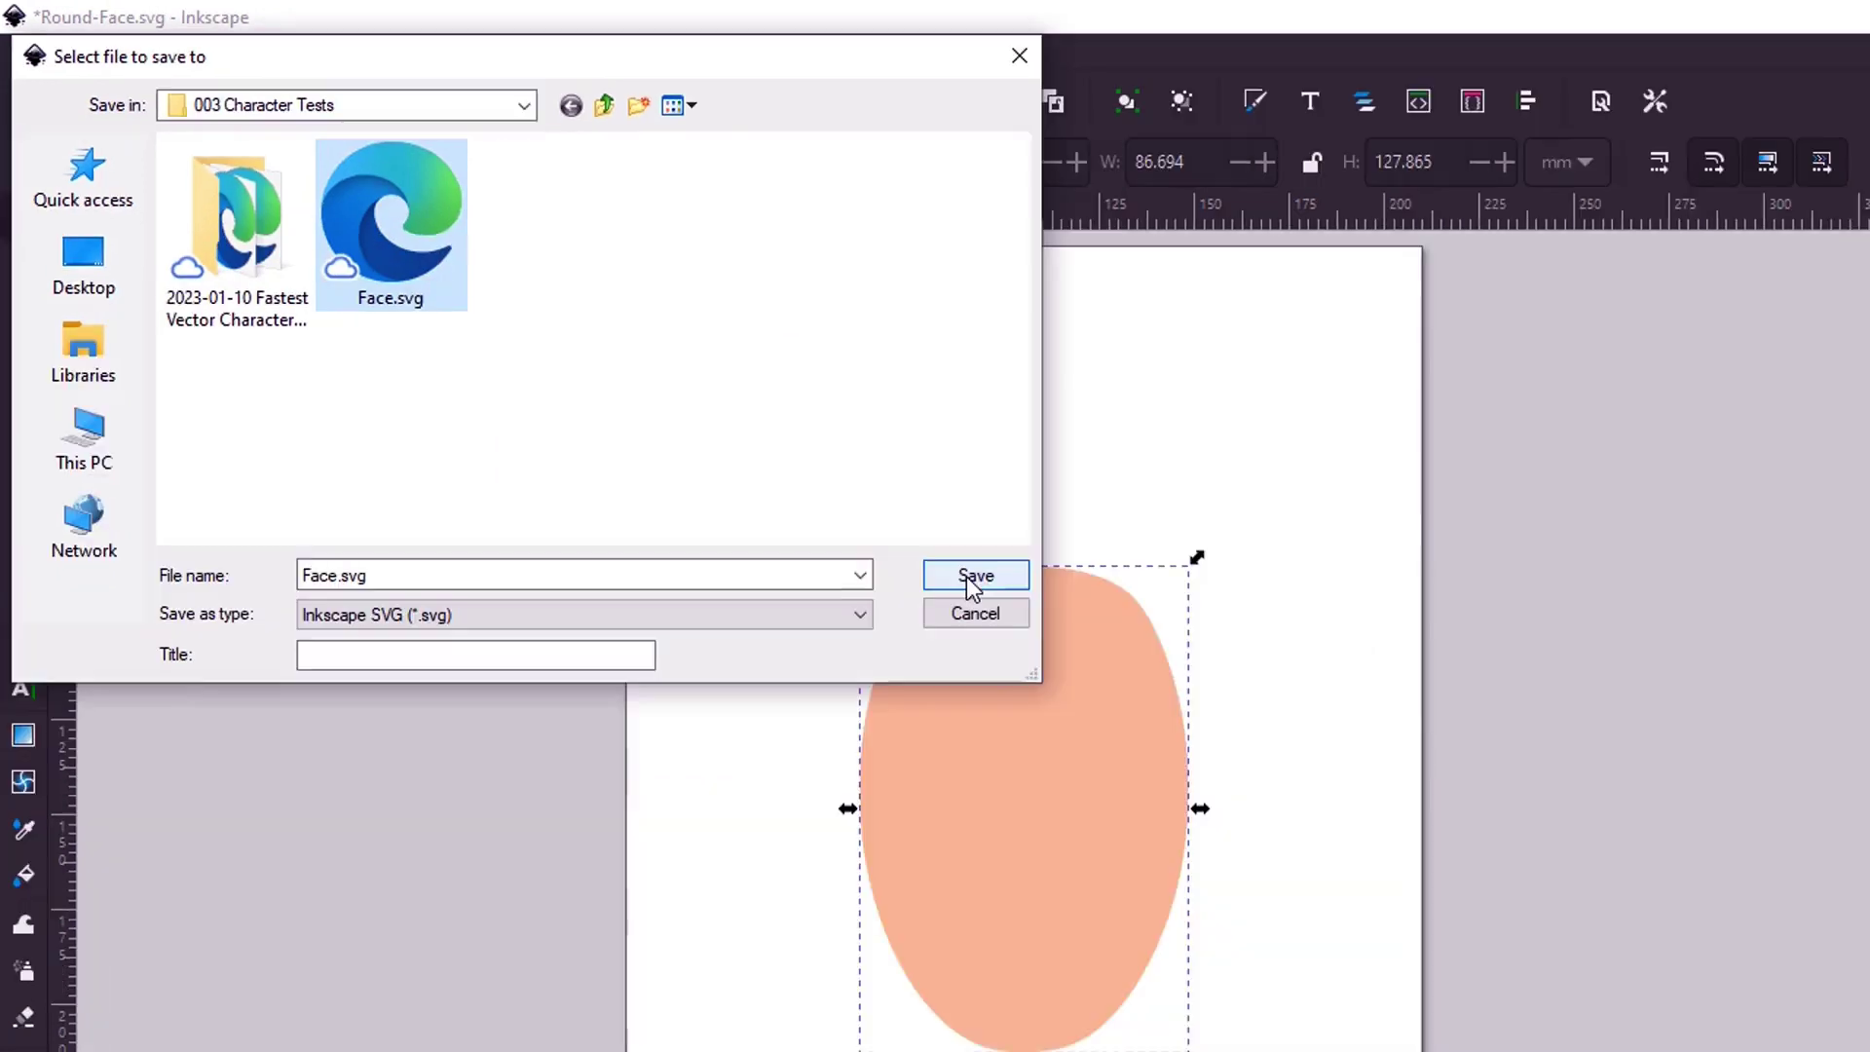
{"action": "left_click", "coordinate": [1138, 671]}
{"action": "left_click", "coordinate": [1558, 897]}
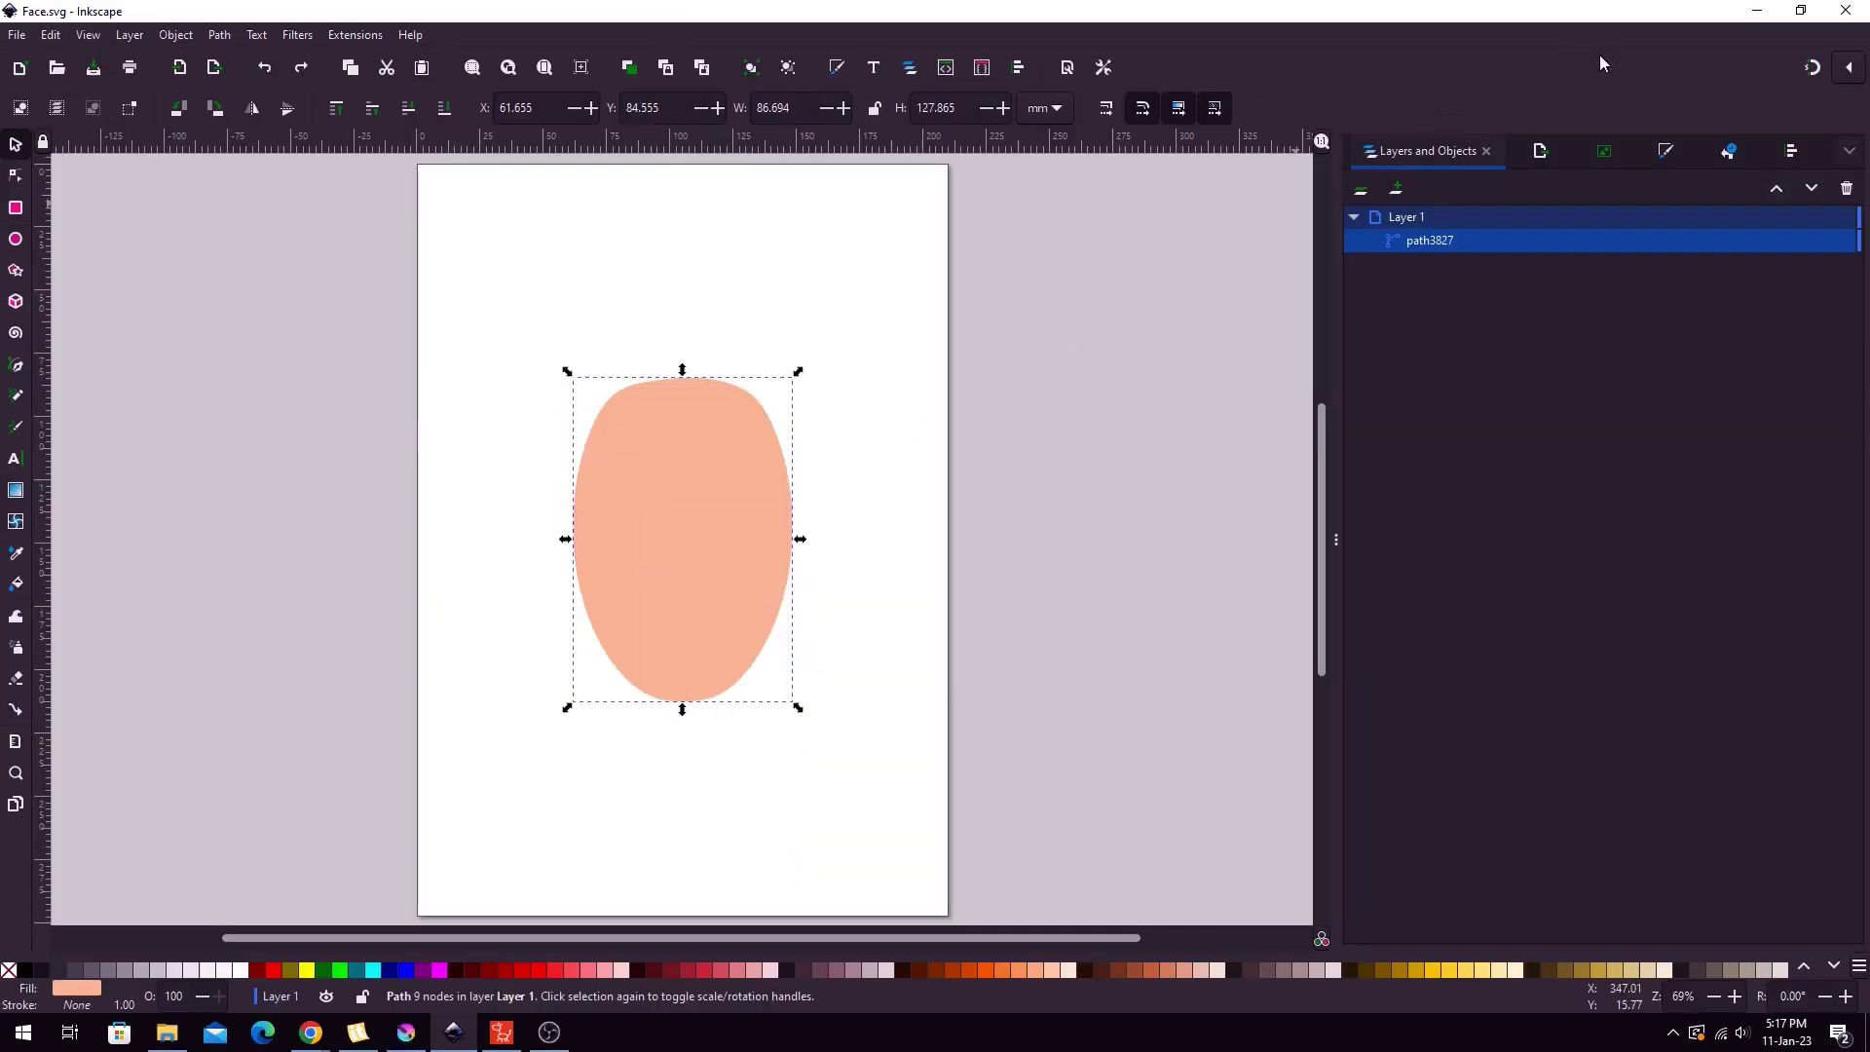
{"action": "left_click", "coordinate": [1759, 17]}
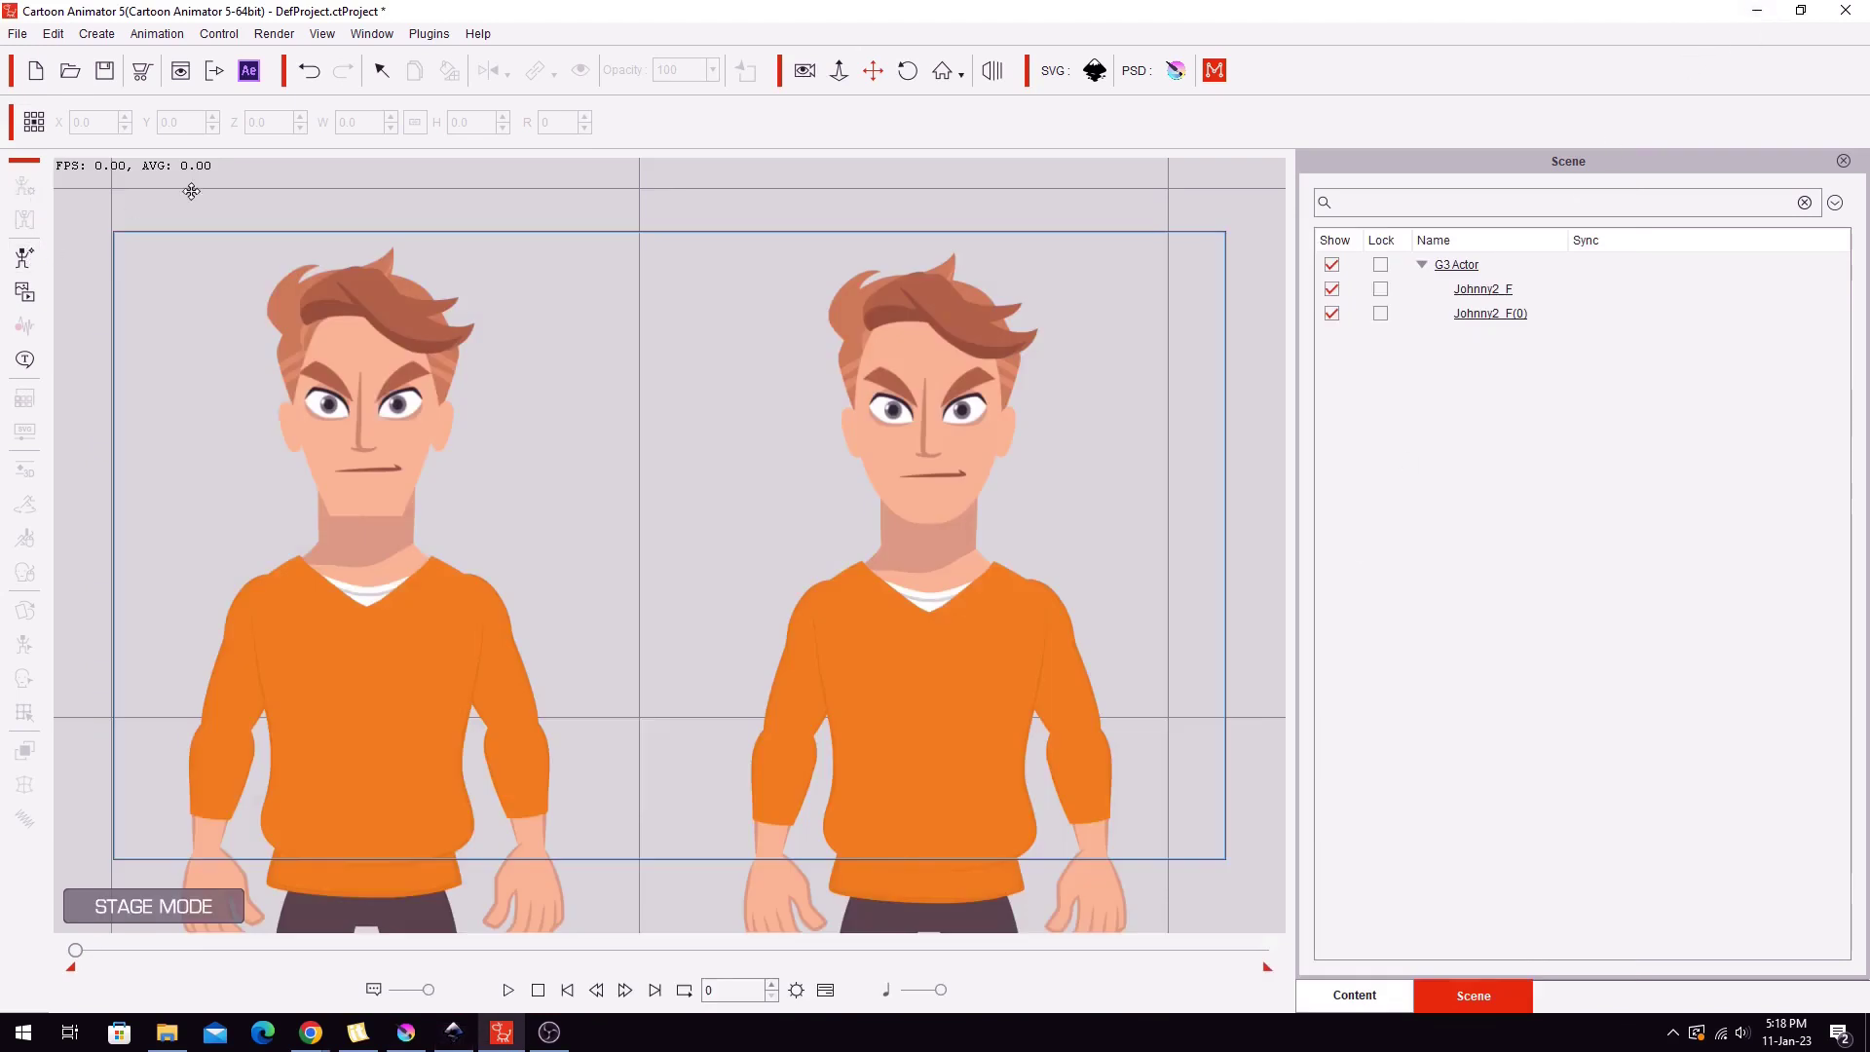
Step: Select the left Johnny character, enter Composer mode, and pick its head for editing
{"action": "left_click", "coordinate": [390, 71]}
{"action": "left_click", "coordinate": [361, 650]}
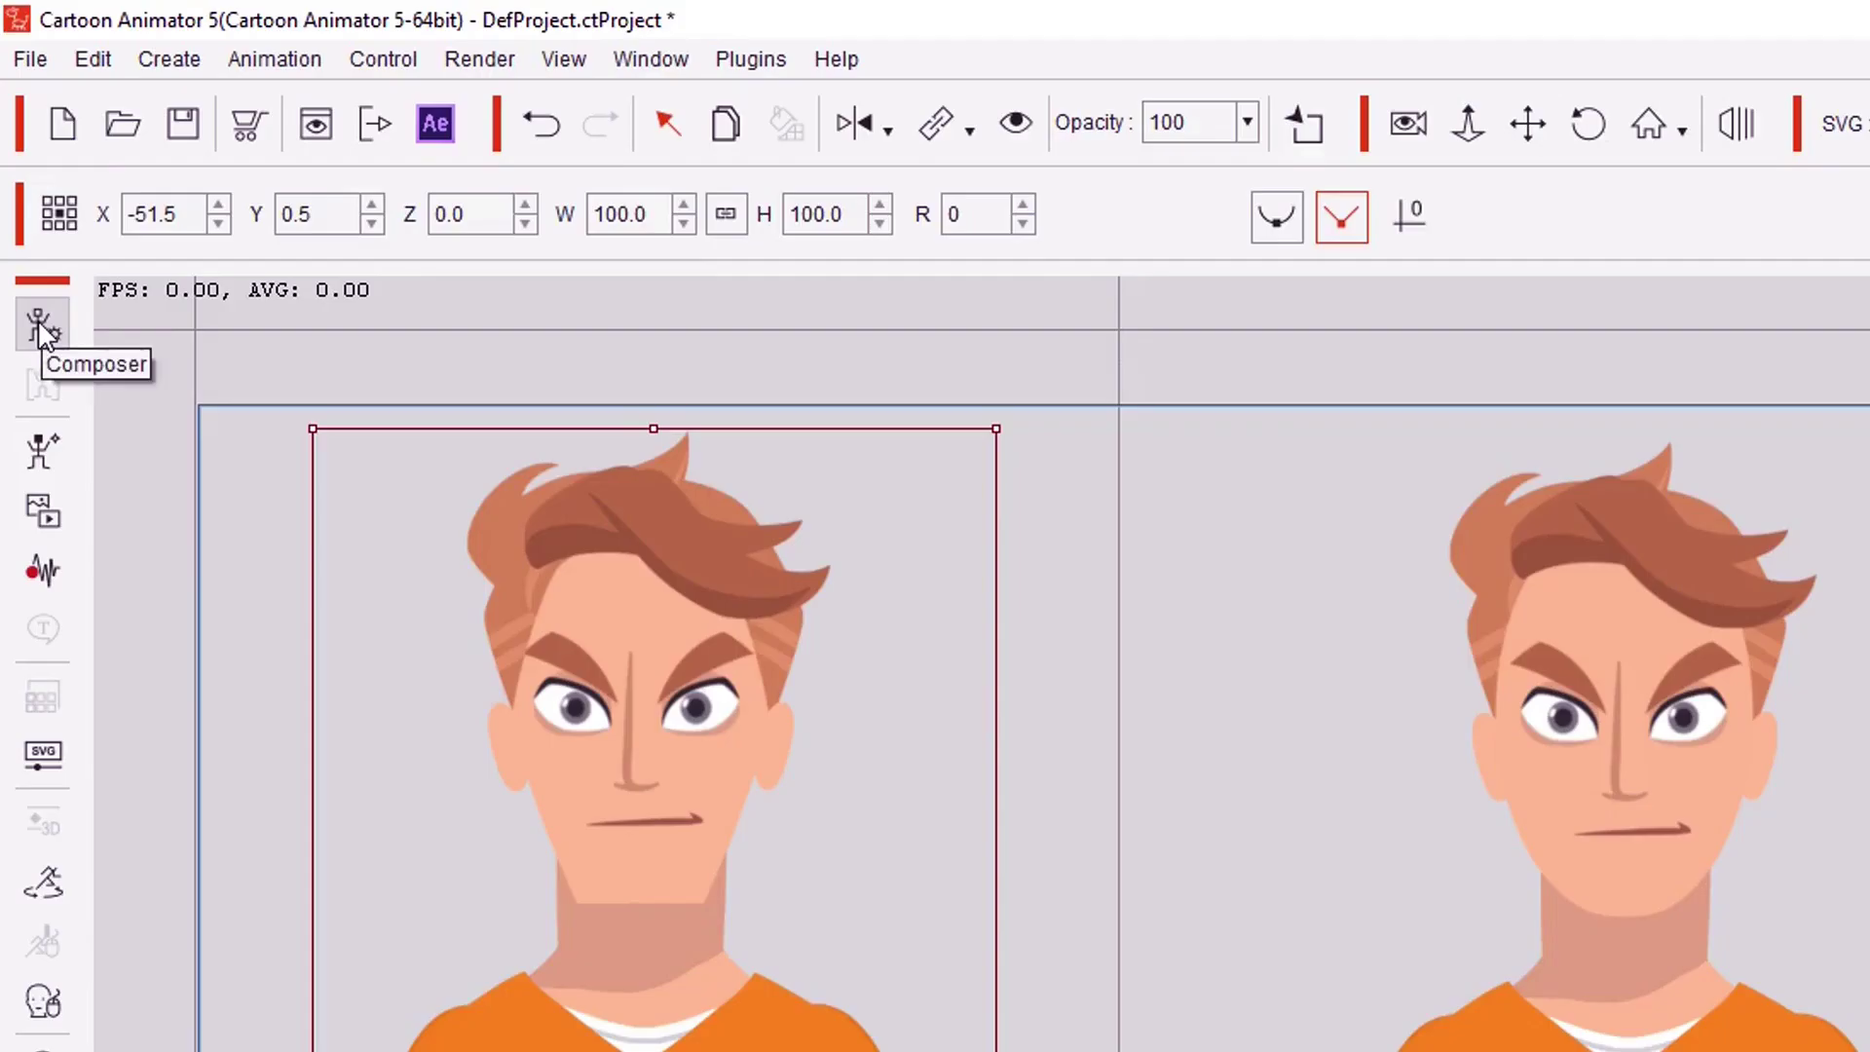
{"action": "left_click", "coordinate": [39, 328]}
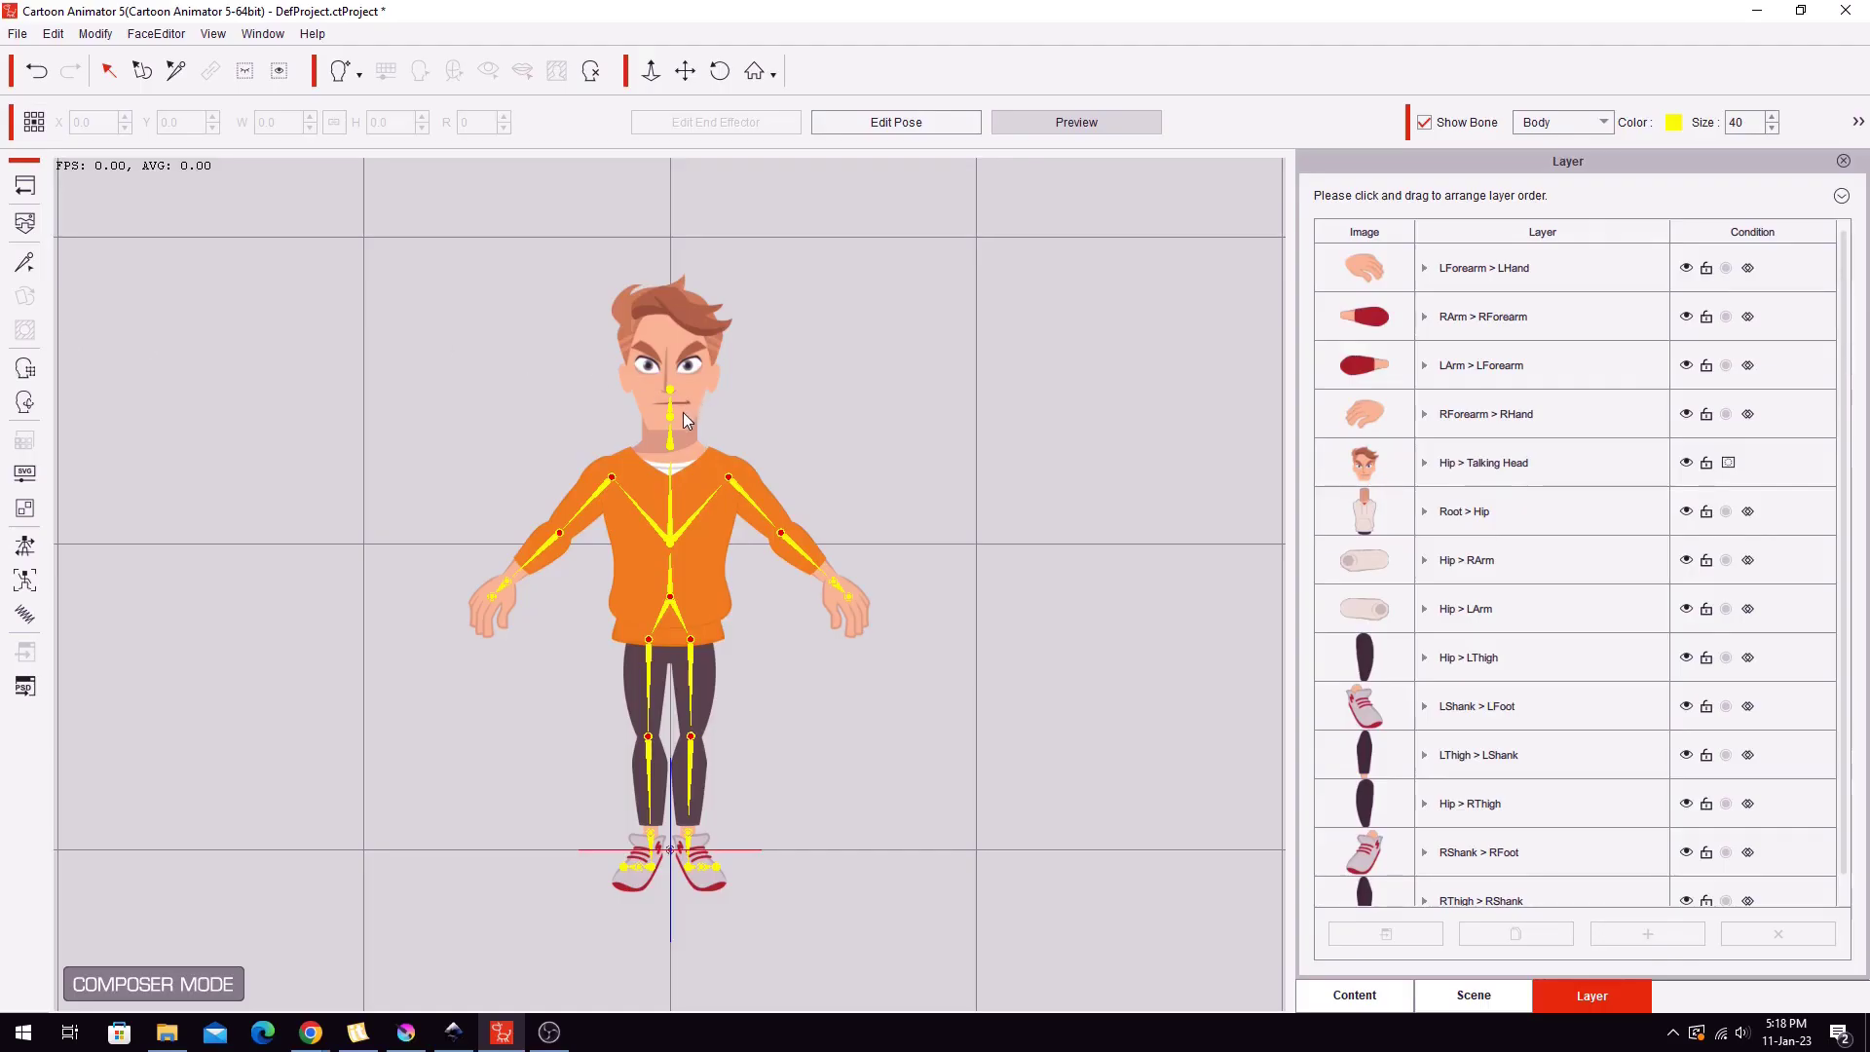
{"action": "left_click", "coordinate": [685, 421]}
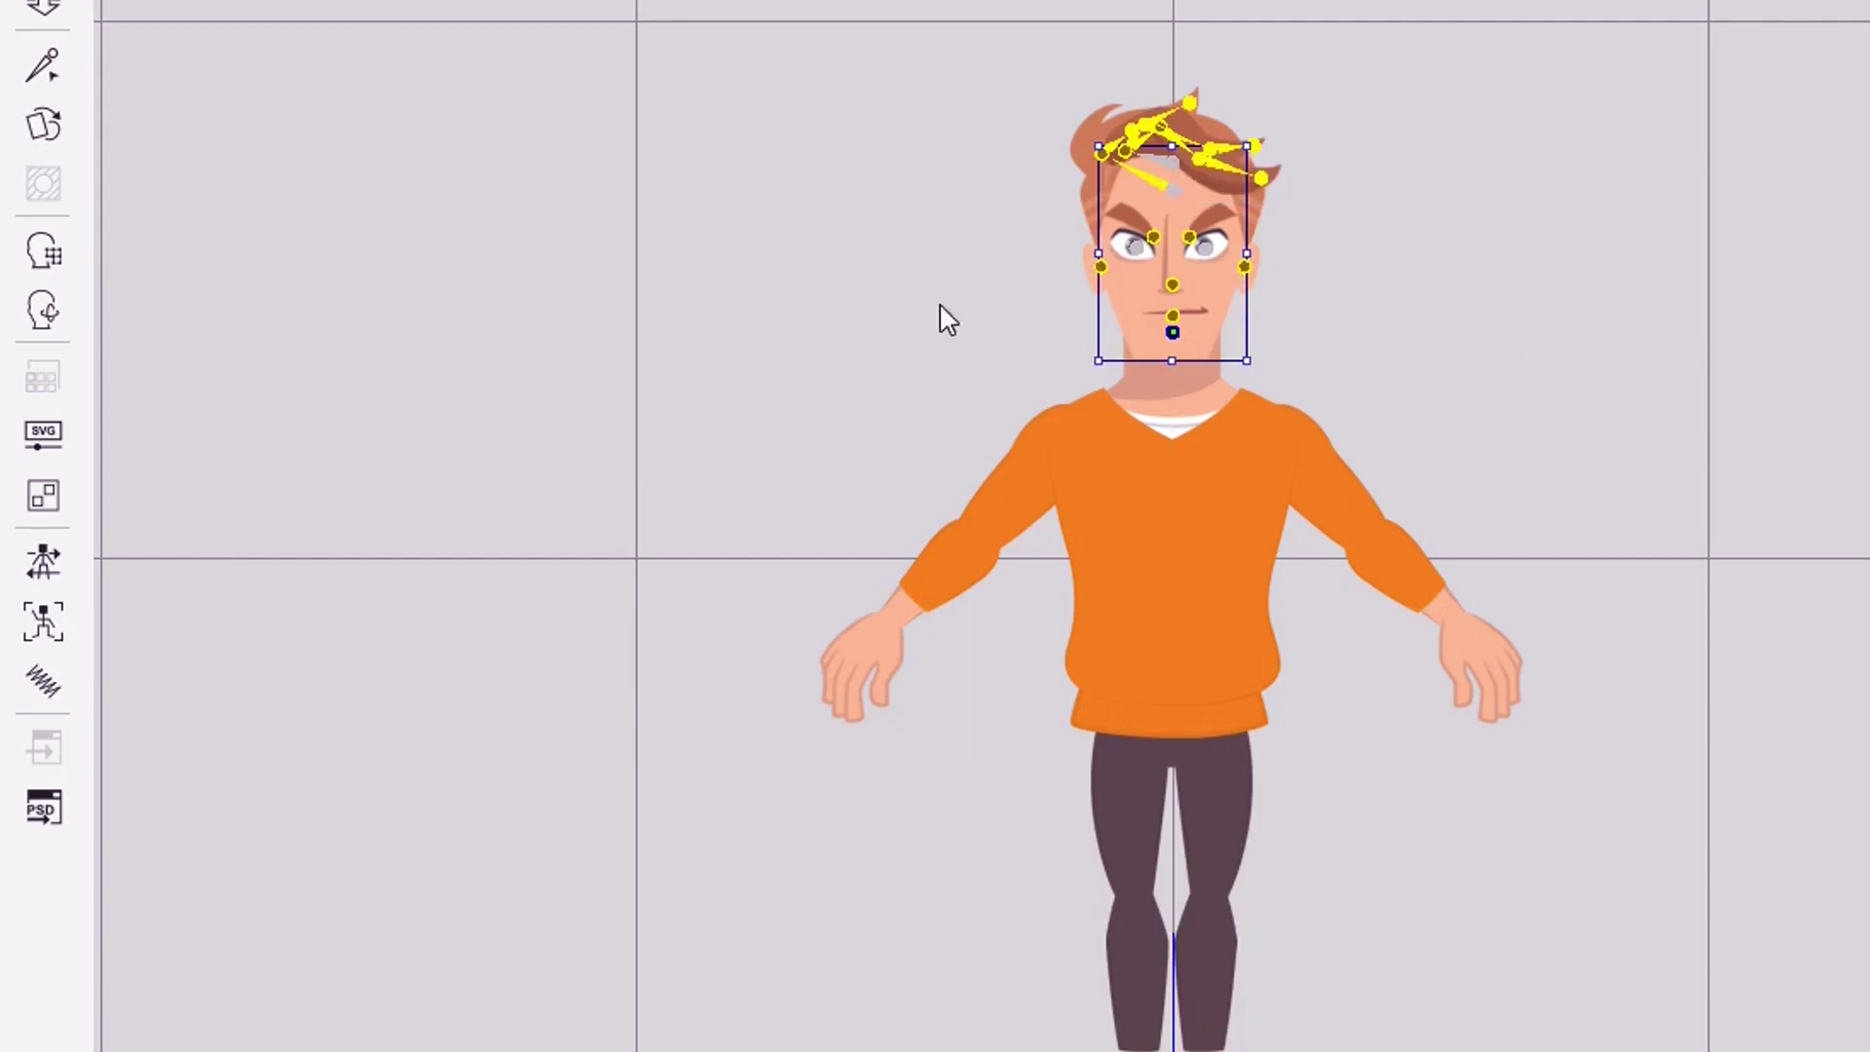
Step: Open the head's Sprite Editor and check the left profile and right three-quarter angles before returning to front view
{"action": "left_click", "coordinate": [55, 135]}
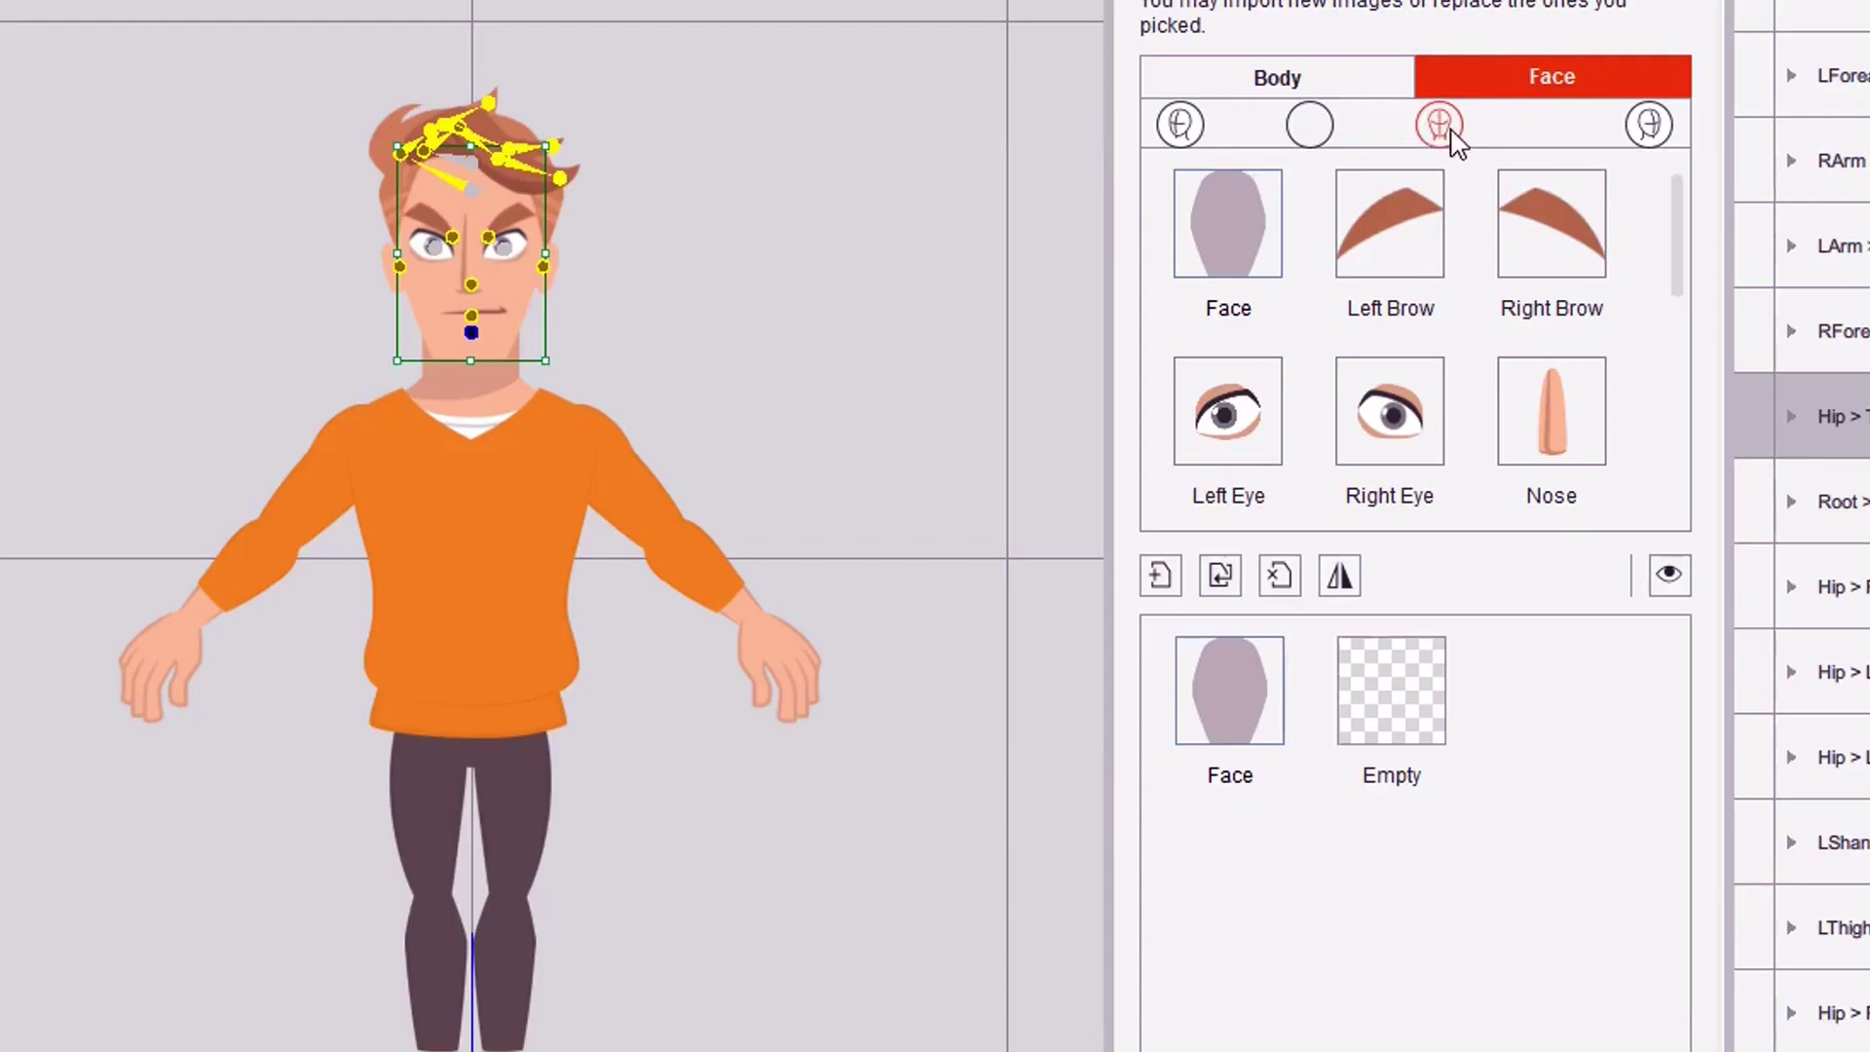
{"action": "left_click", "coordinate": [1188, 131]}
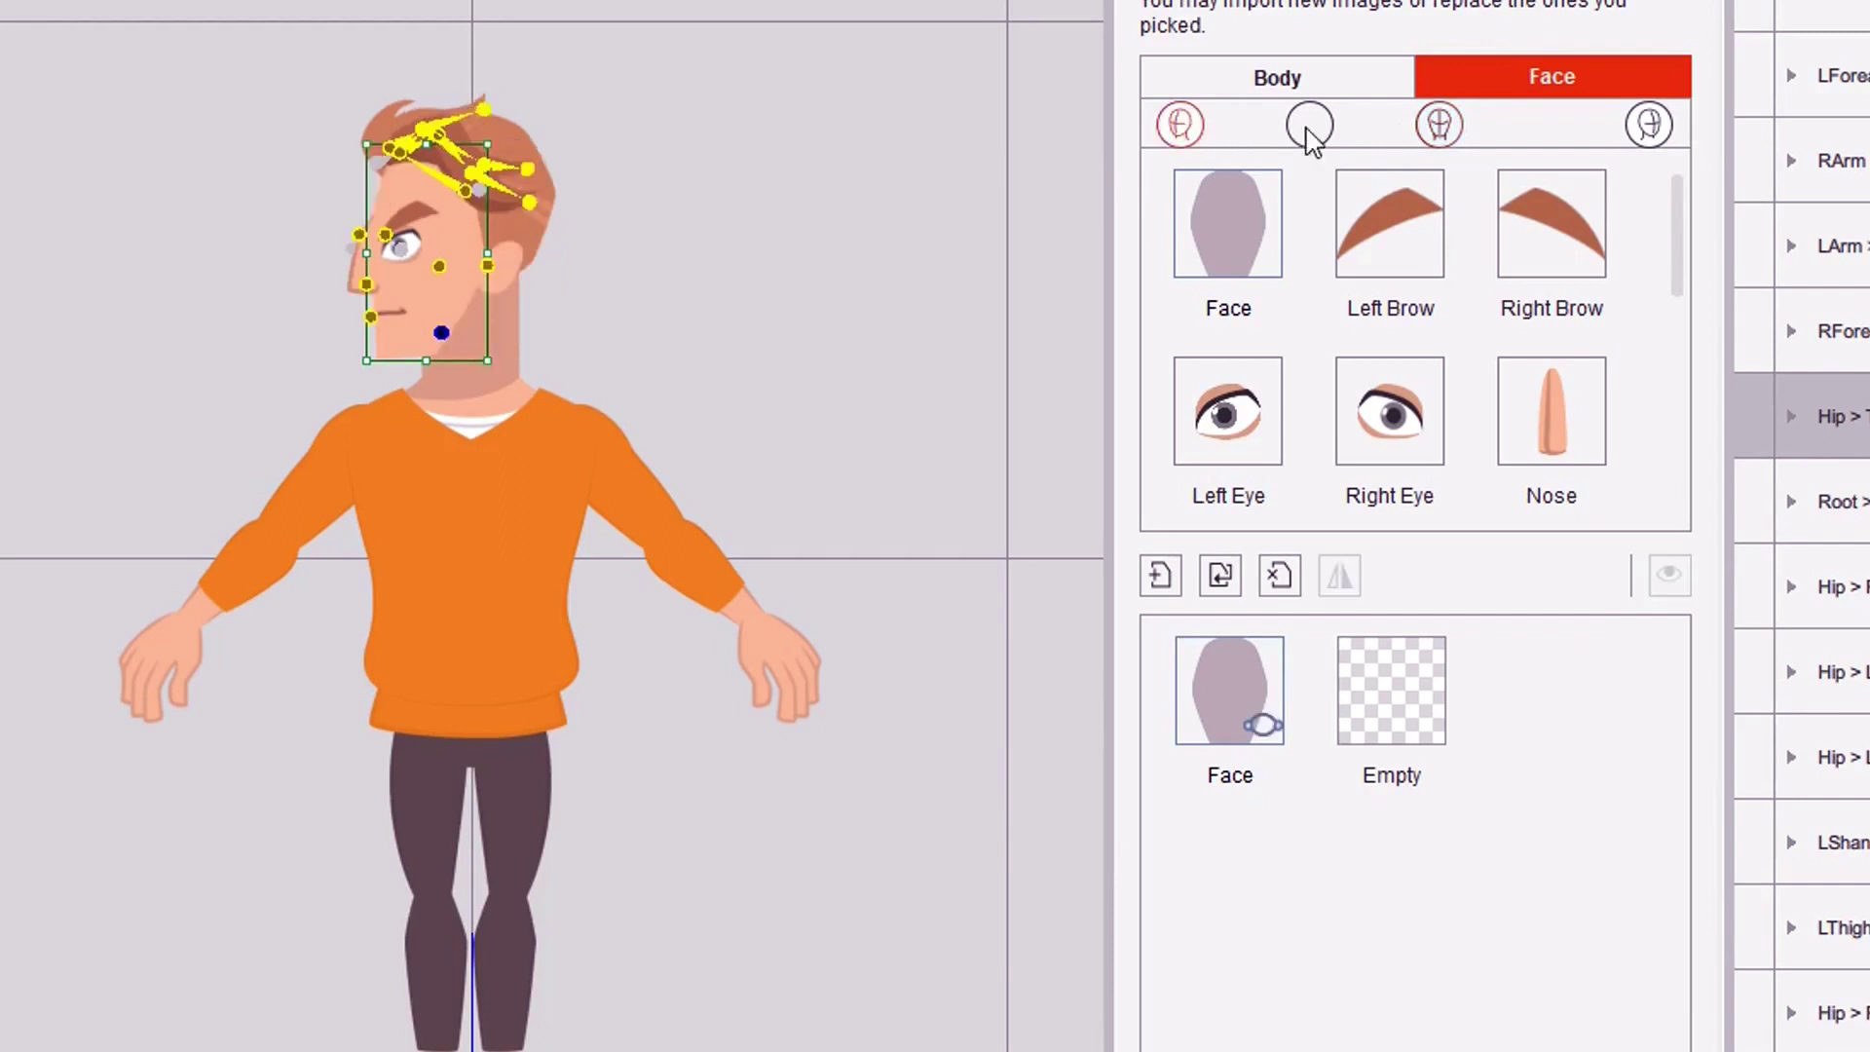
{"action": "left_click", "coordinate": [1622, 125]}
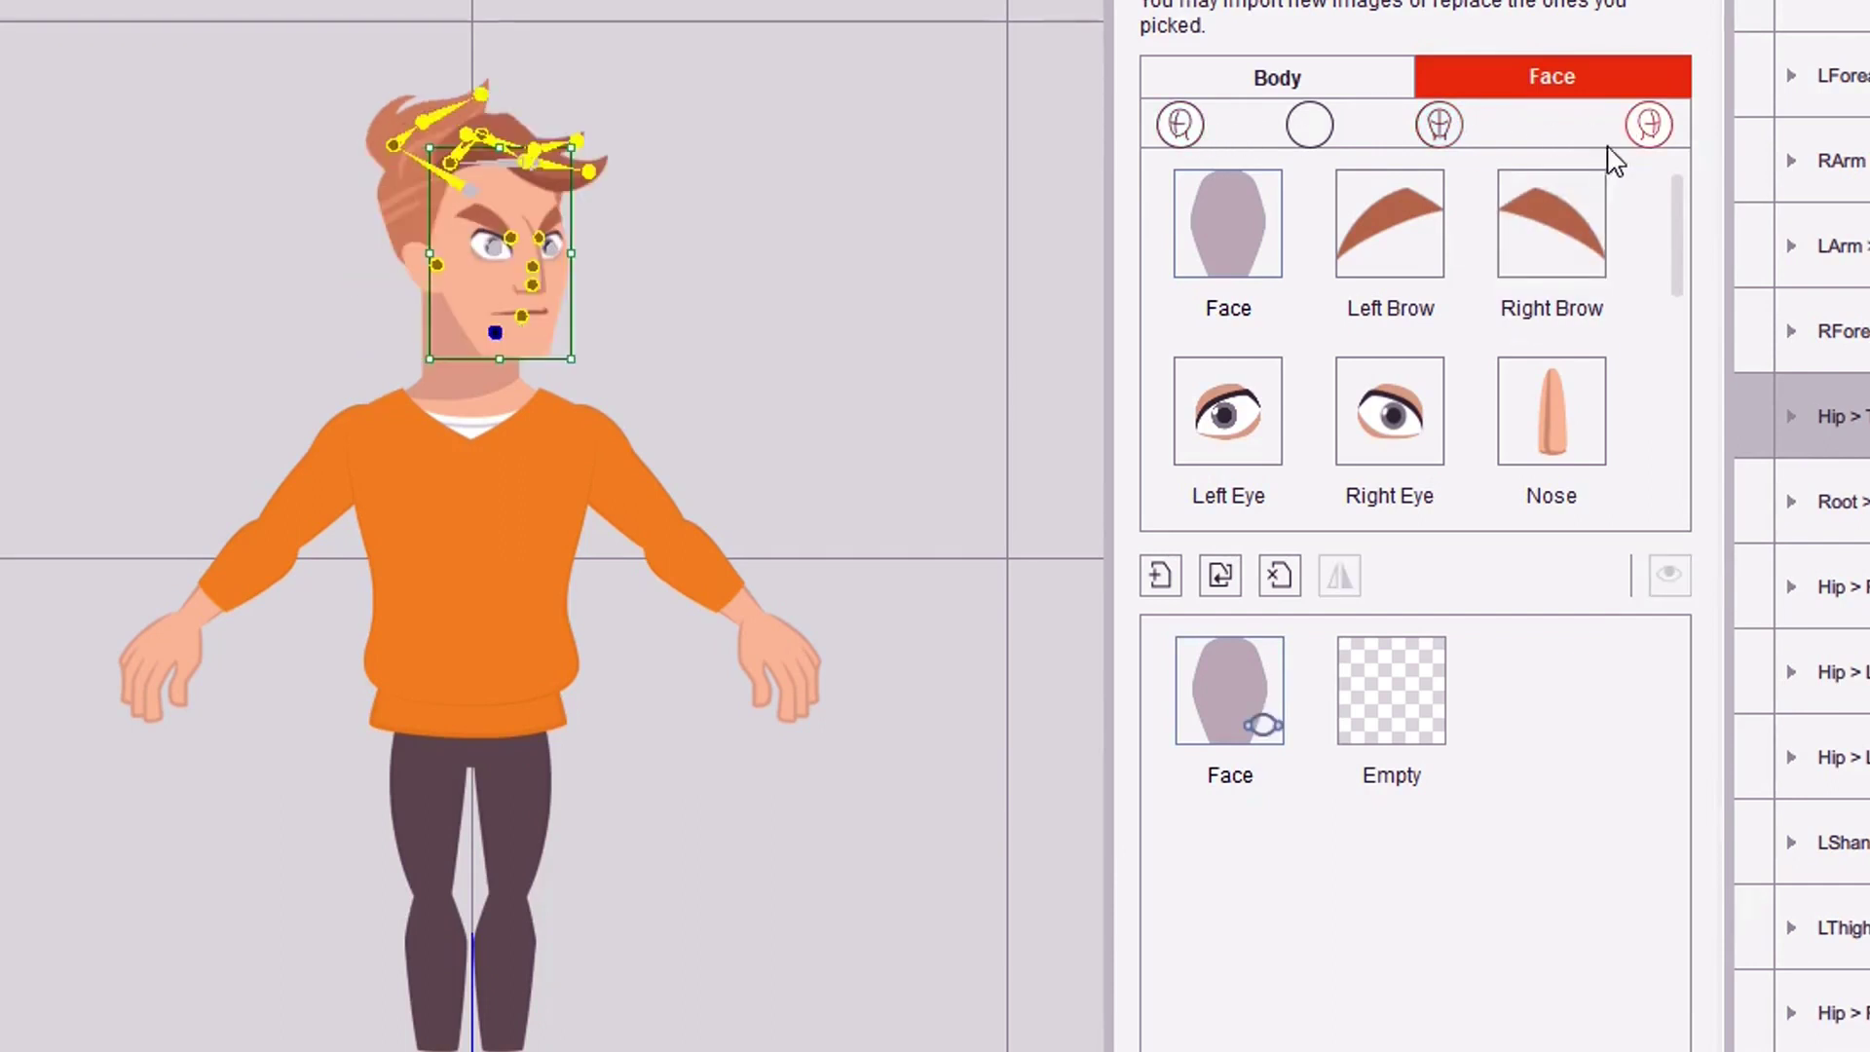
{"action": "left_click", "coordinate": [1442, 127]}
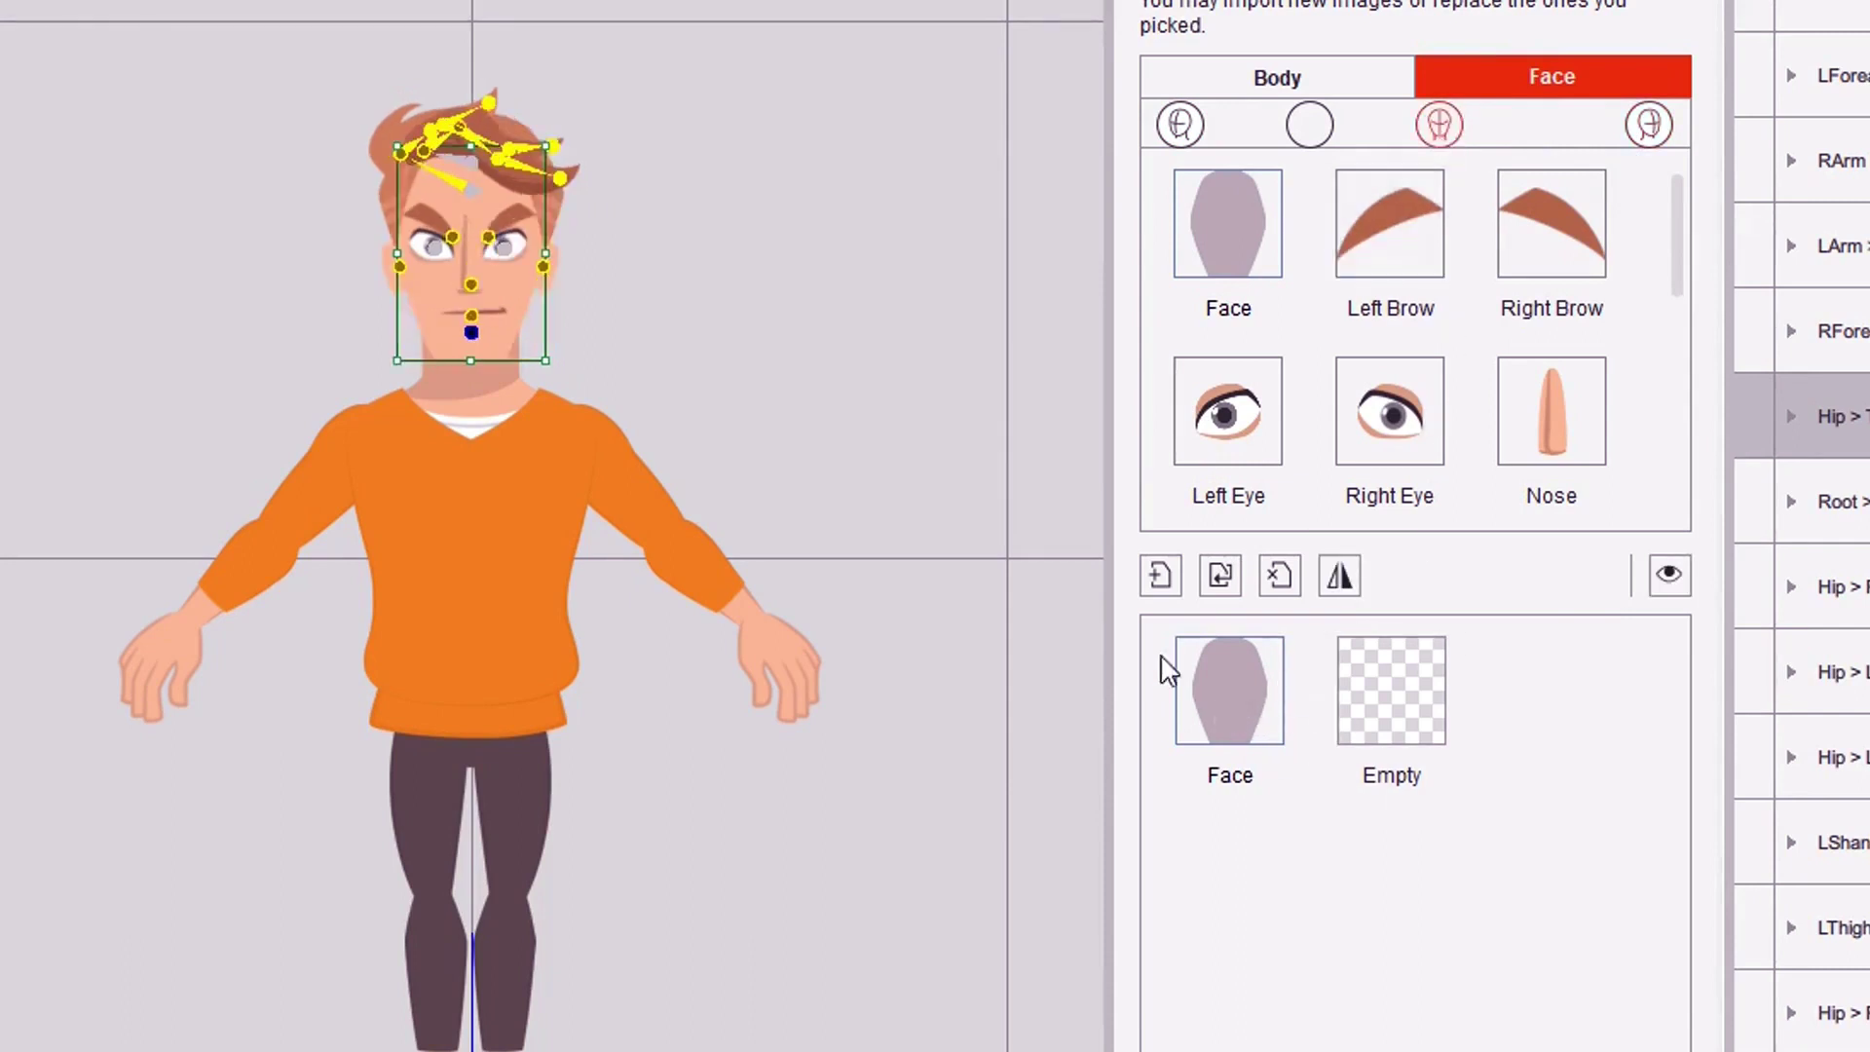
Step: Select the Face part's current sprite, cancelling the accidental rename
{"action": "left_click", "coordinate": [1221, 231]}
{"action": "left_click", "coordinate": [1212, 677]}
{"action": "left_click", "coordinate": [1223, 701]}
{"action": "key", "text": "Return"}
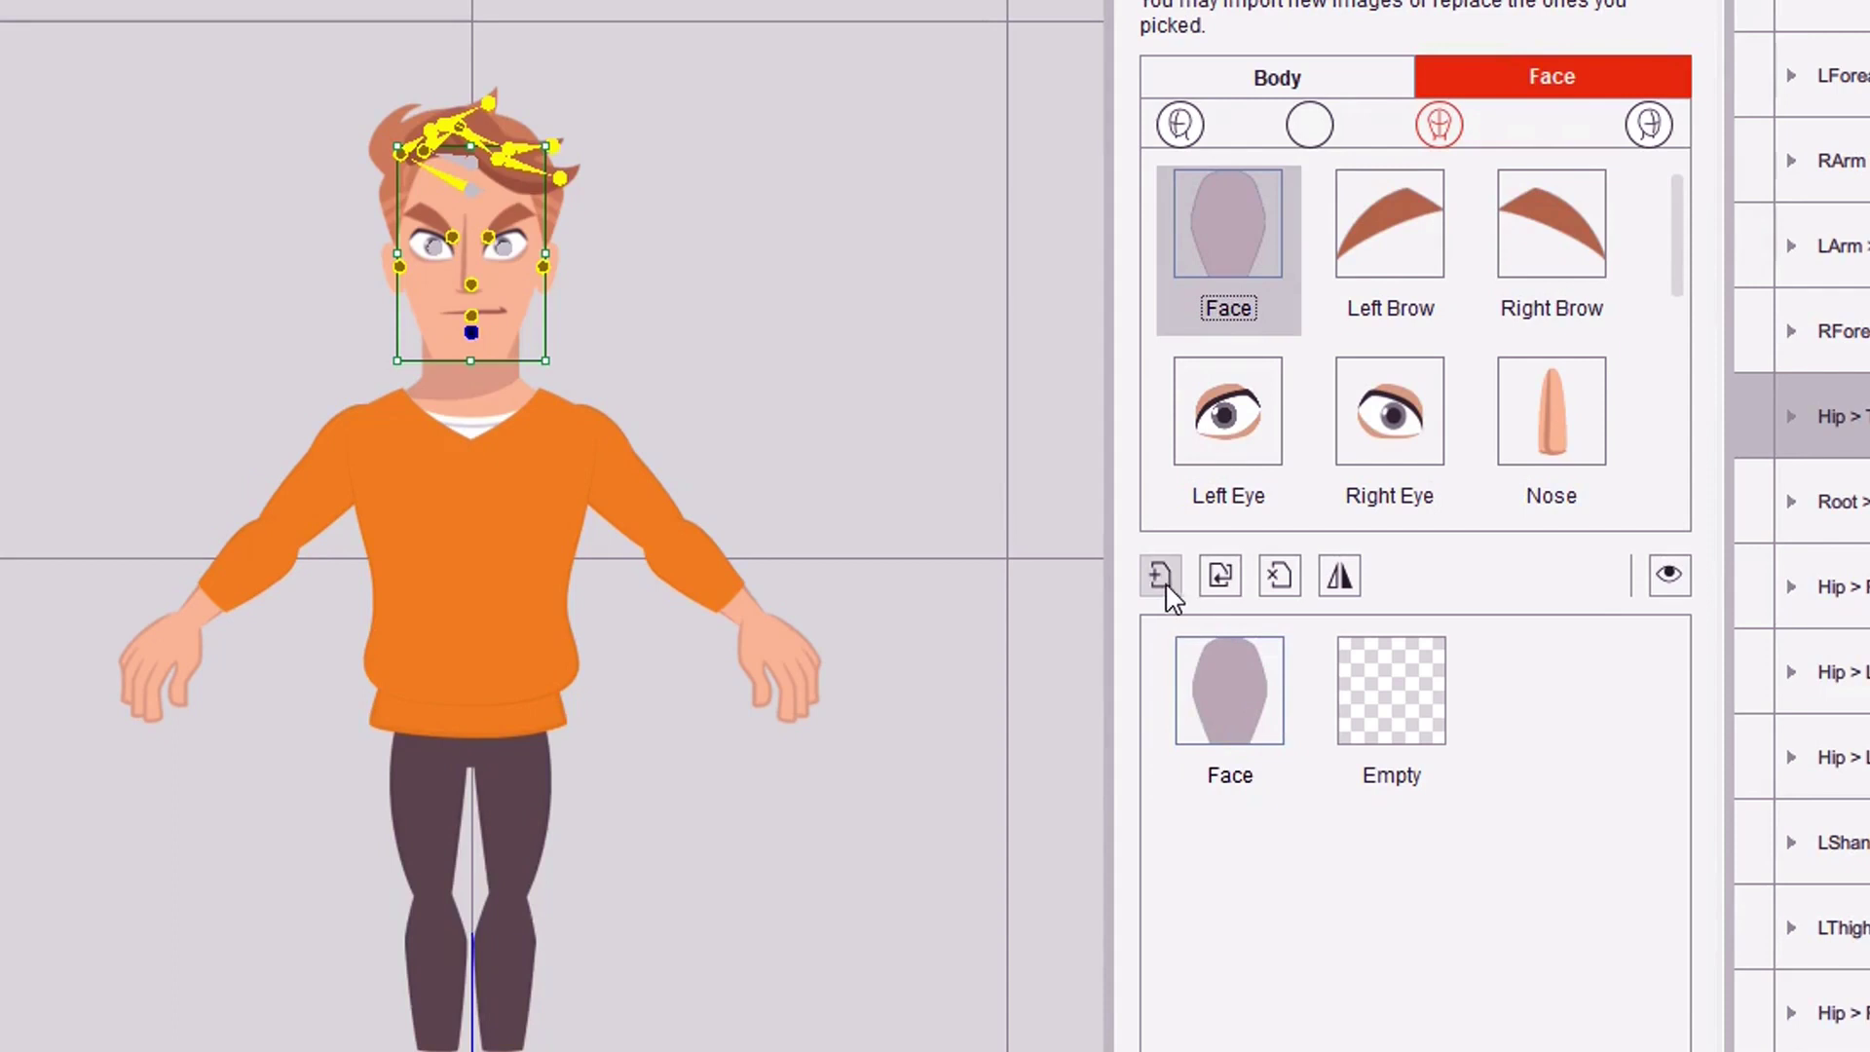
Step: Replace the current face sprite with Face.svg and drag its corner to enlarge it over the head
{"action": "left_click", "coordinate": [1221, 576]}
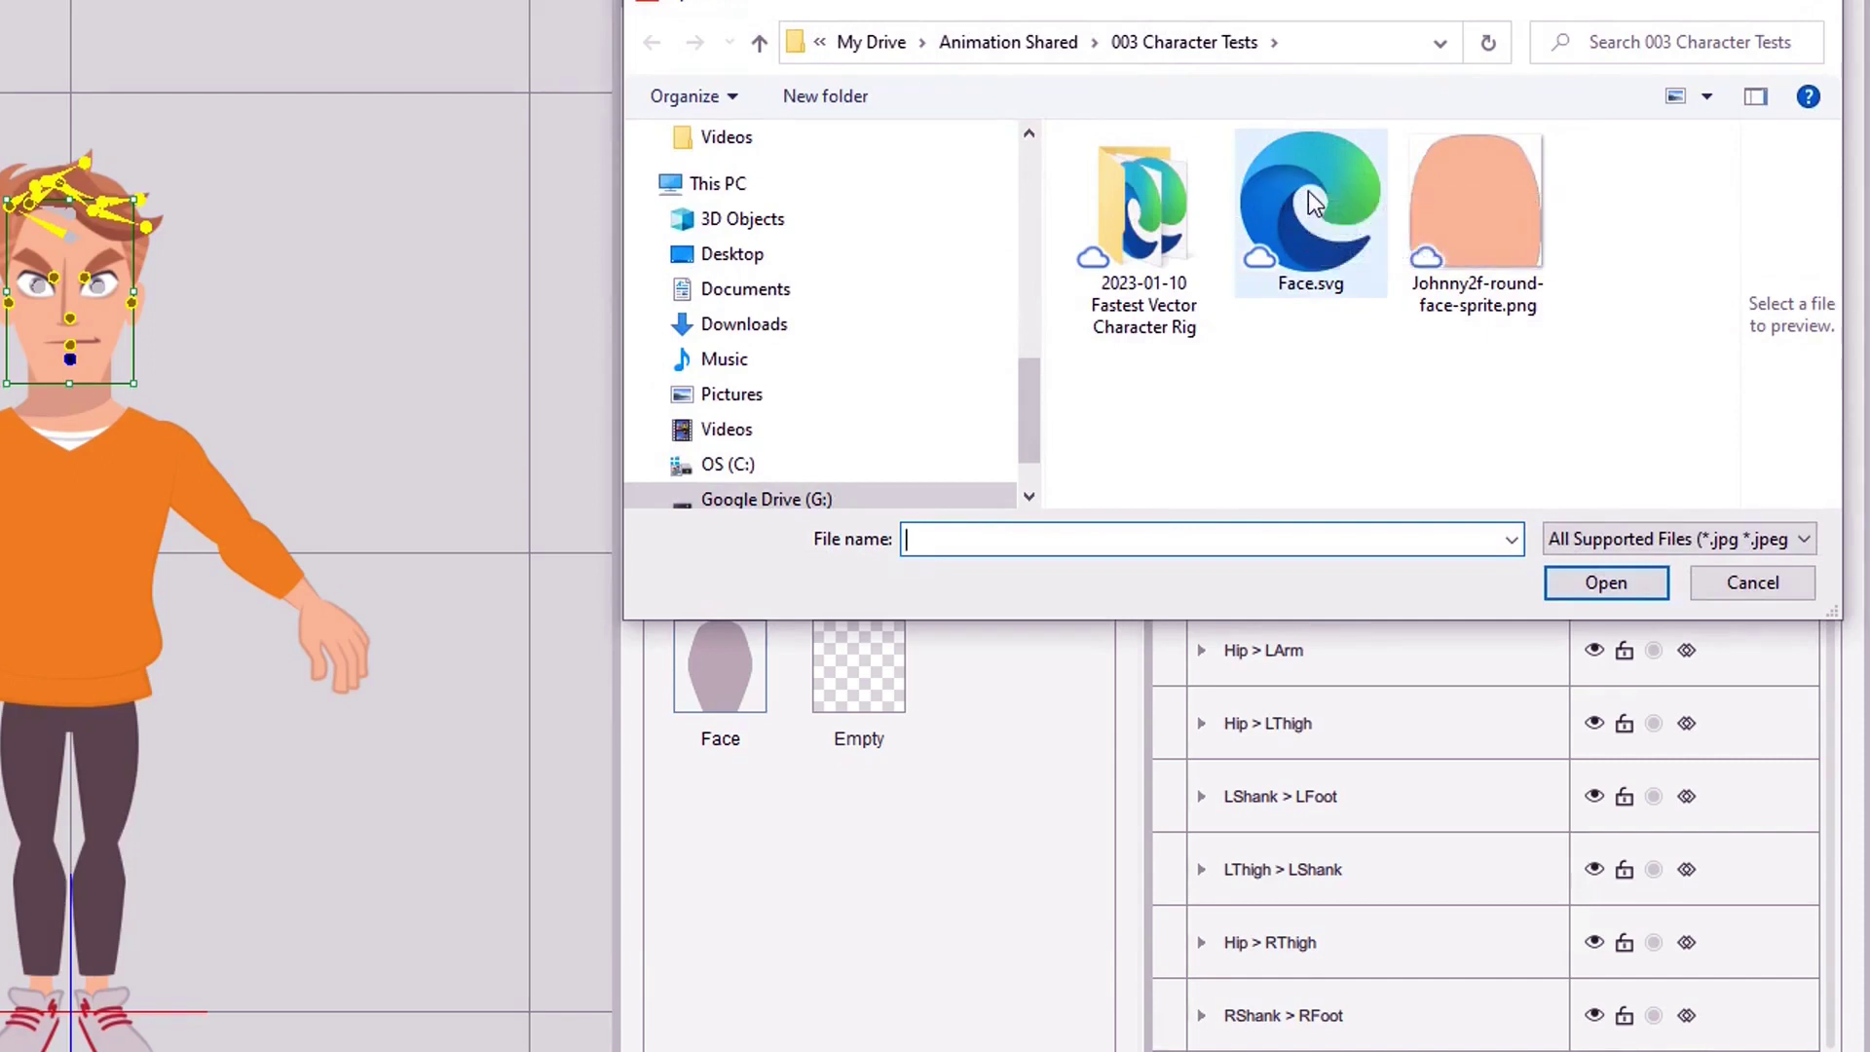
{"action": "left_click", "coordinate": [1307, 189]}
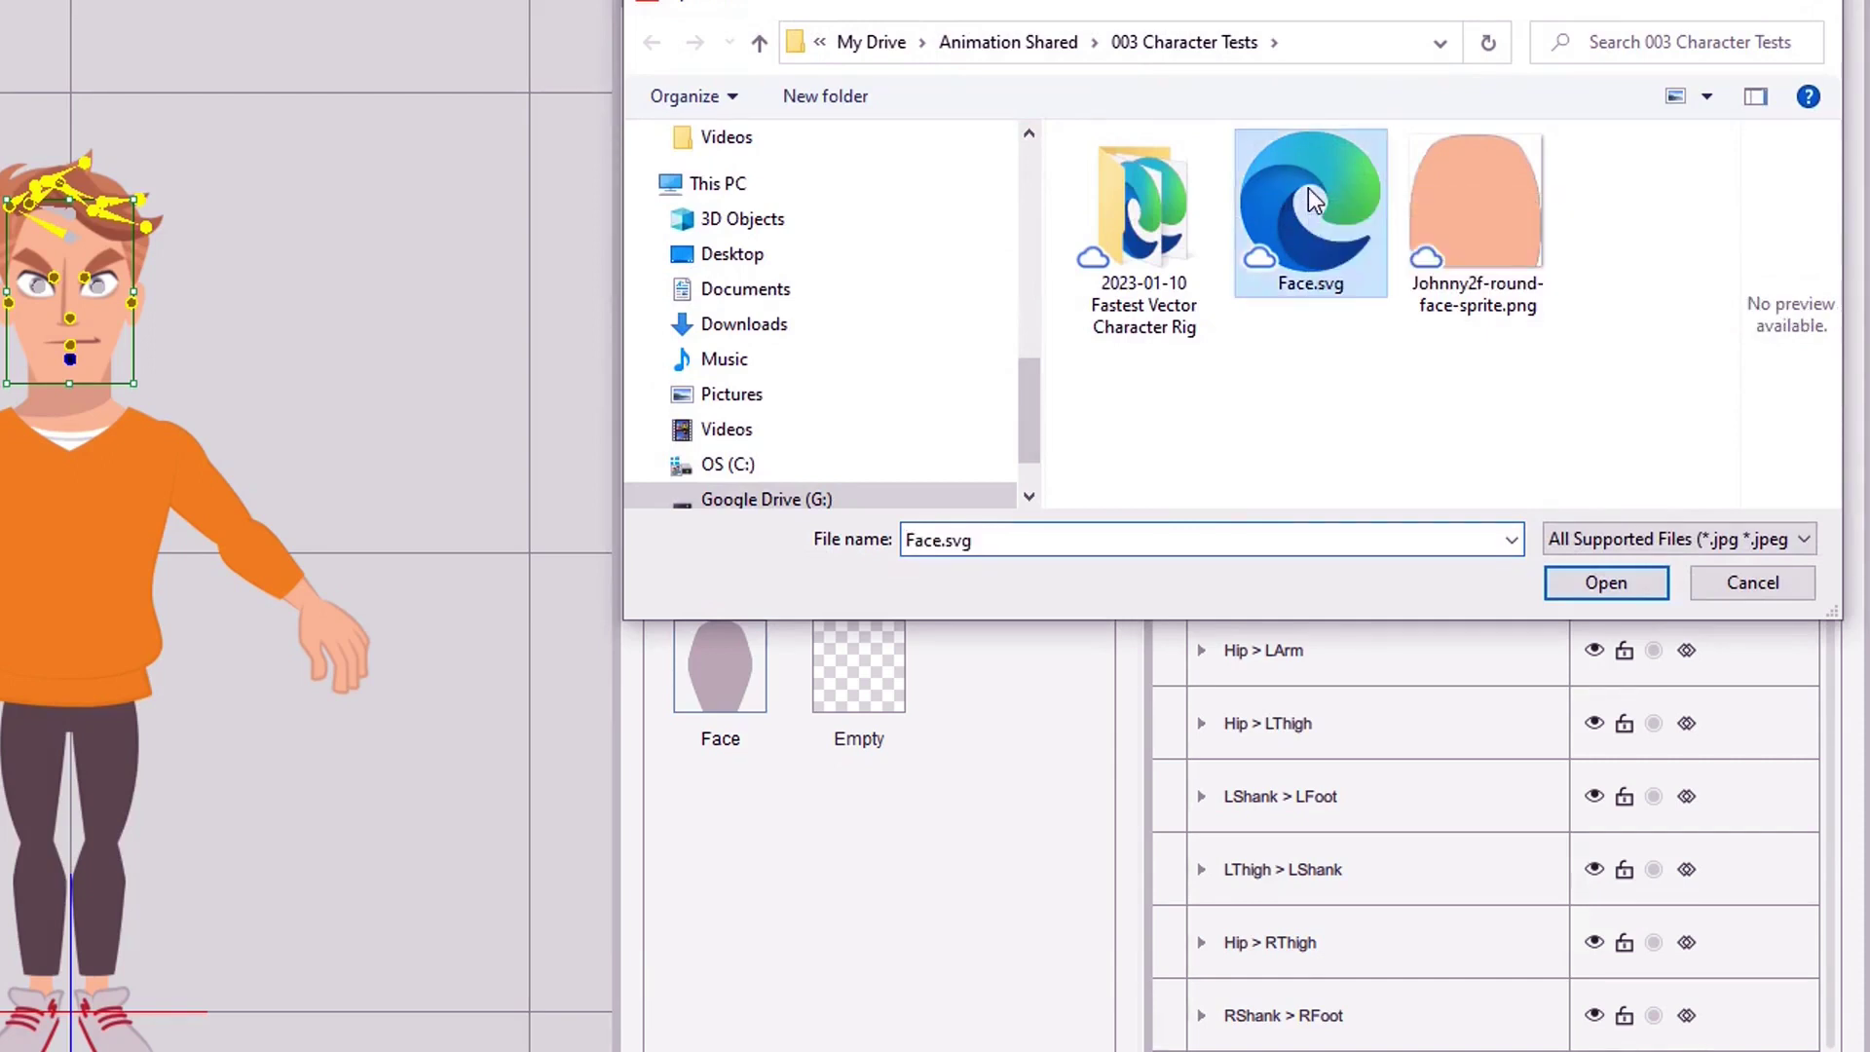
{"action": "left_click", "coordinate": [1603, 580]}
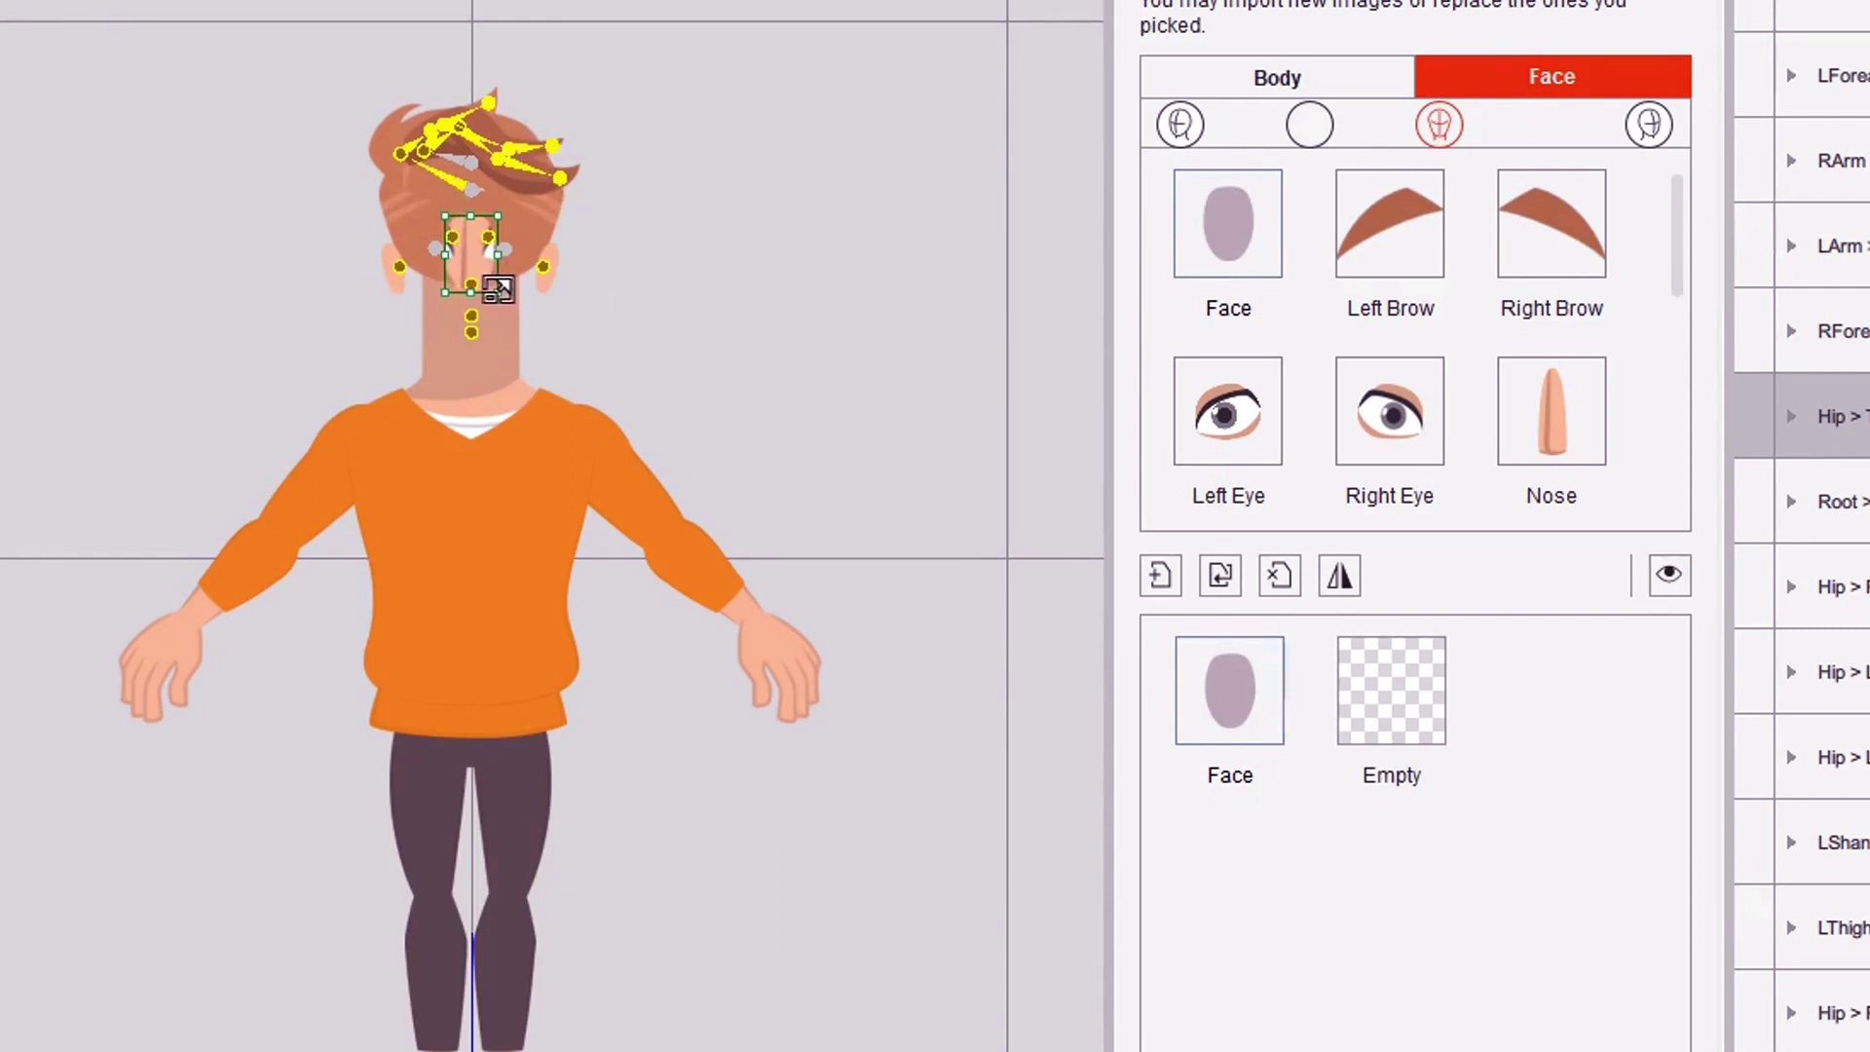
{"action": "left_click_drag", "start_coordinate": [499, 287], "coordinate": [536, 367]}
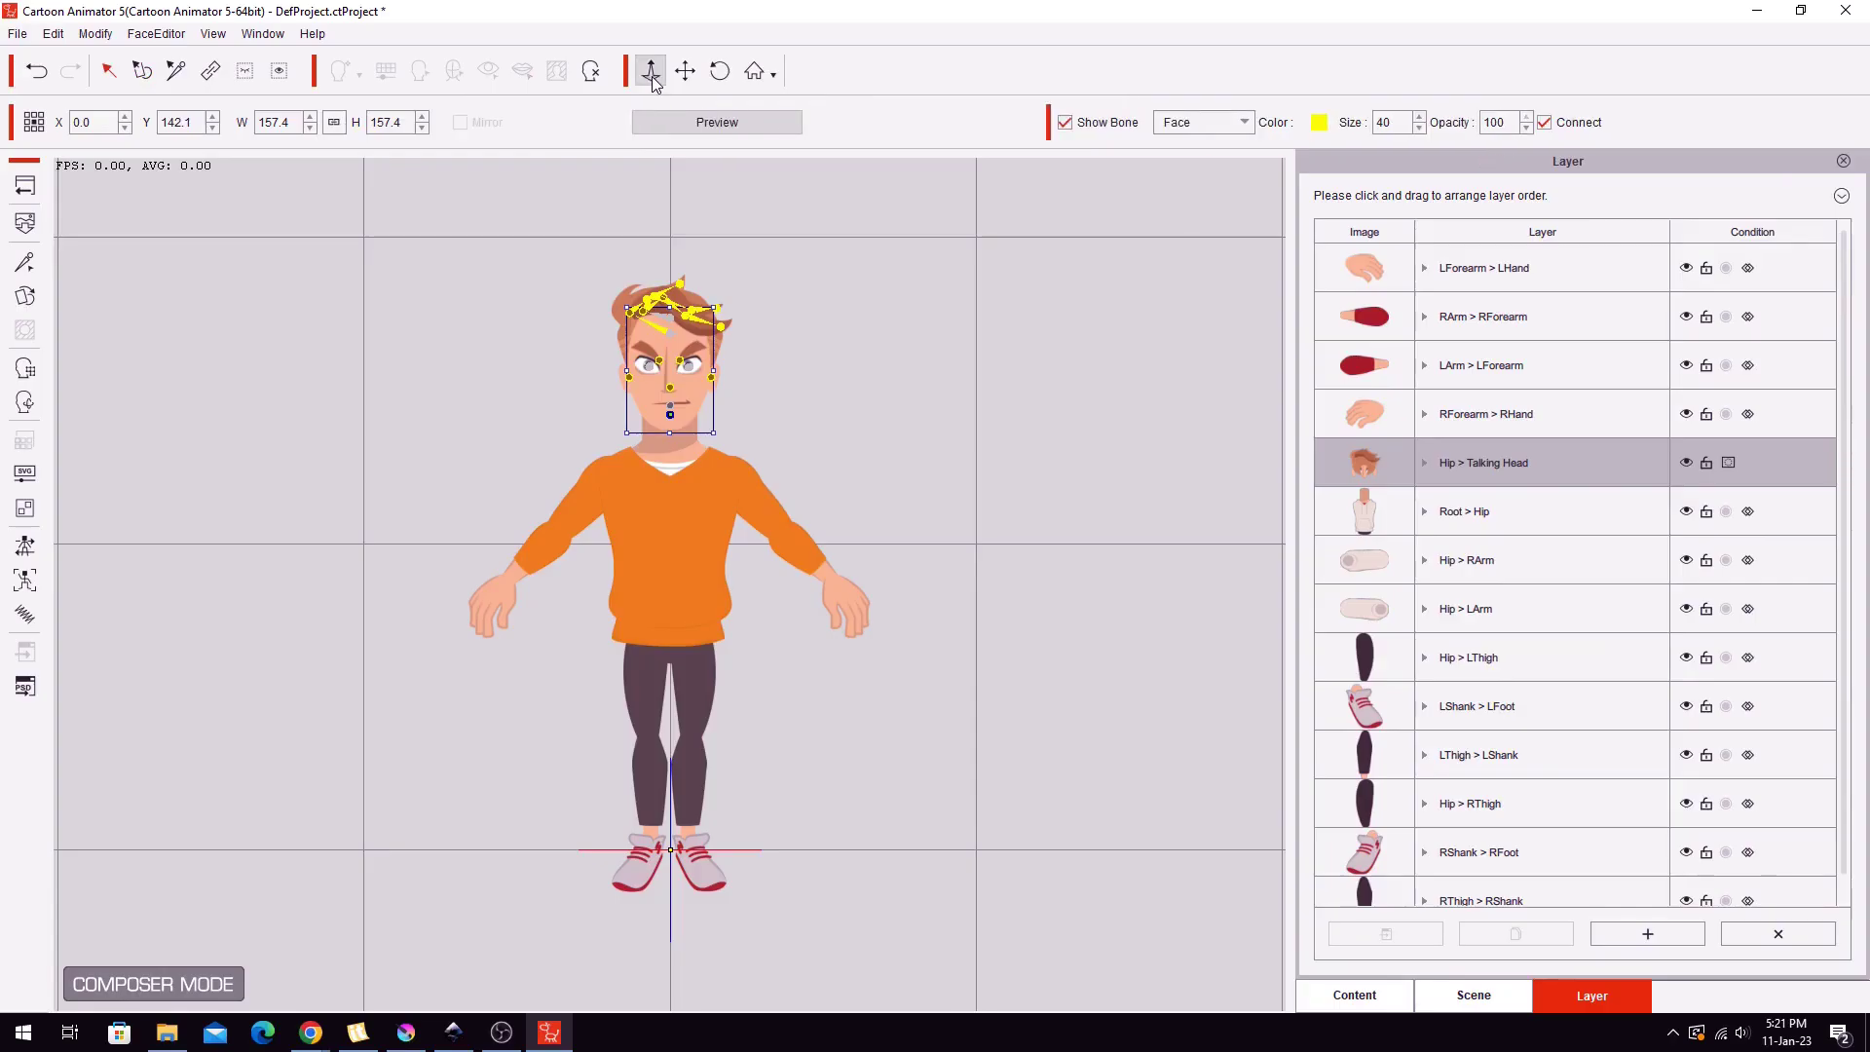
Step: Reselect the Face sprite and drag its corner outward so the round face fills the head evenly
{"action": "left_click", "coordinate": [684, 295]}
{"action": "scroll", "coordinate": [792, 374], "scroll_direction": "up", "scroll_amount": 4}
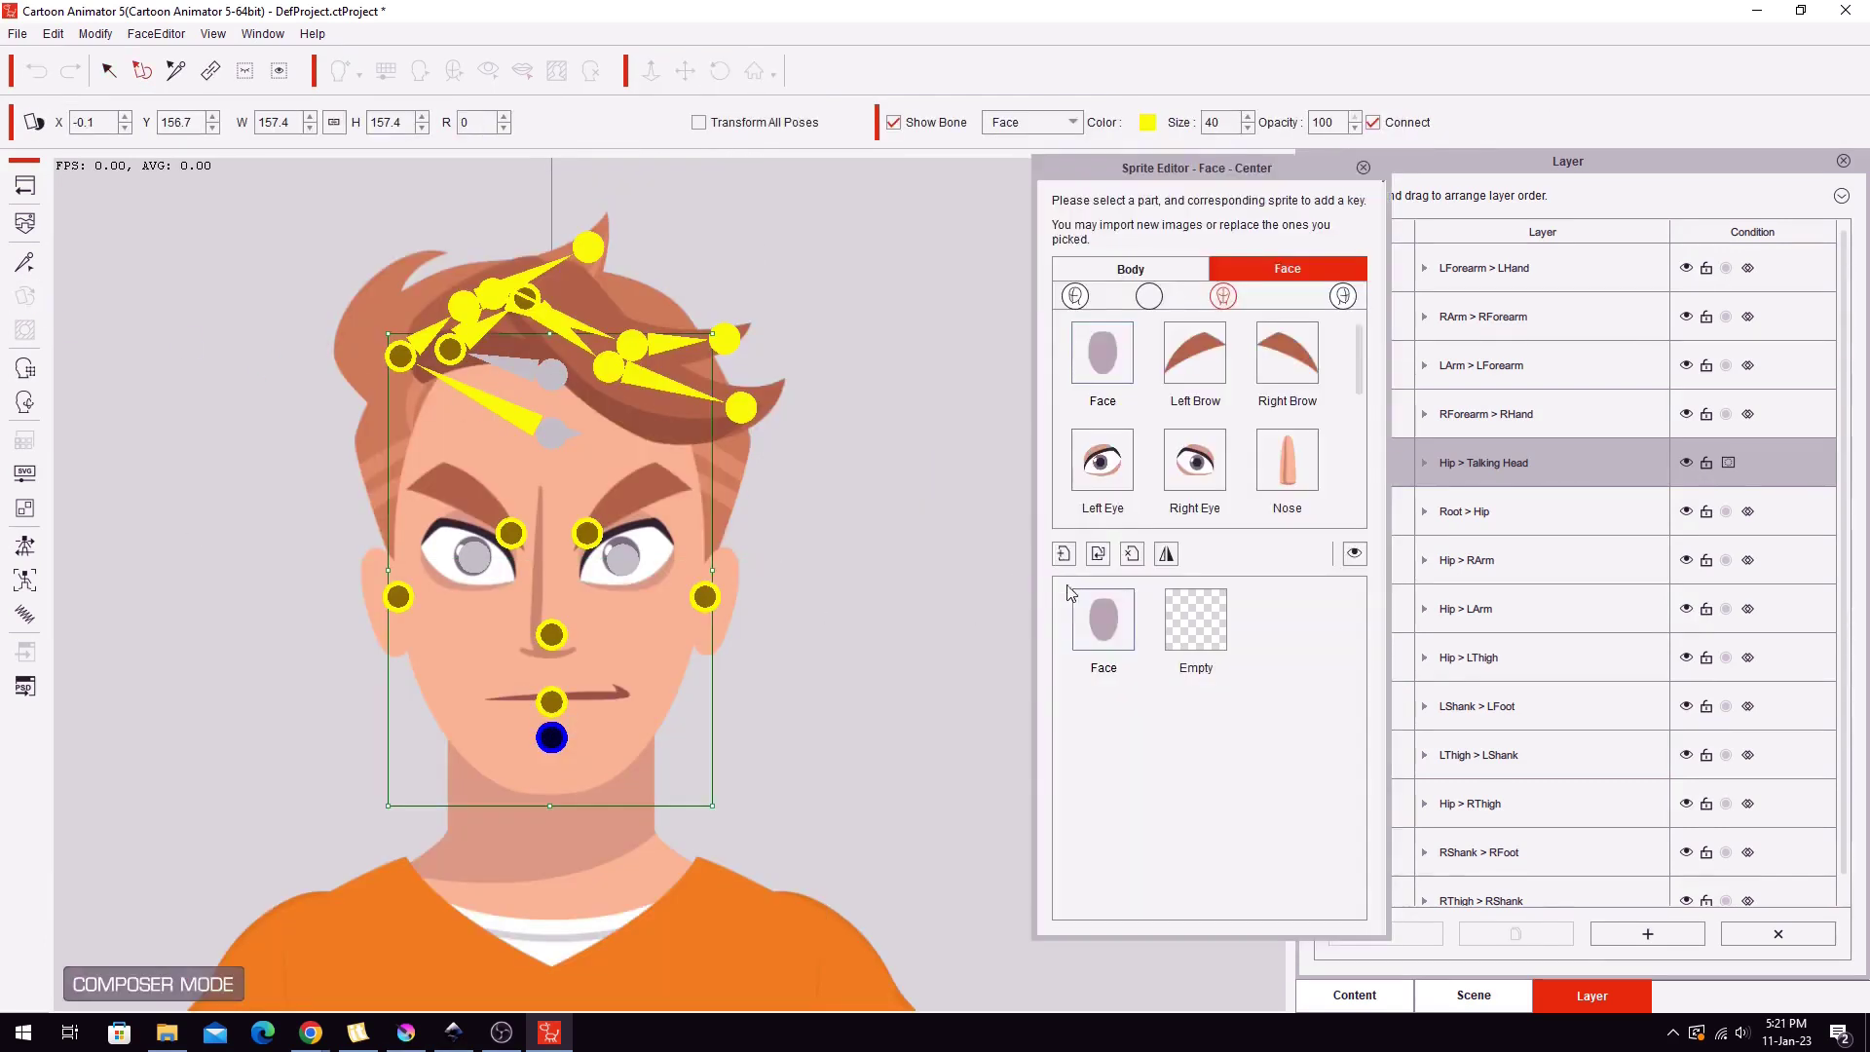
{"action": "left_click", "coordinate": [1095, 624]}
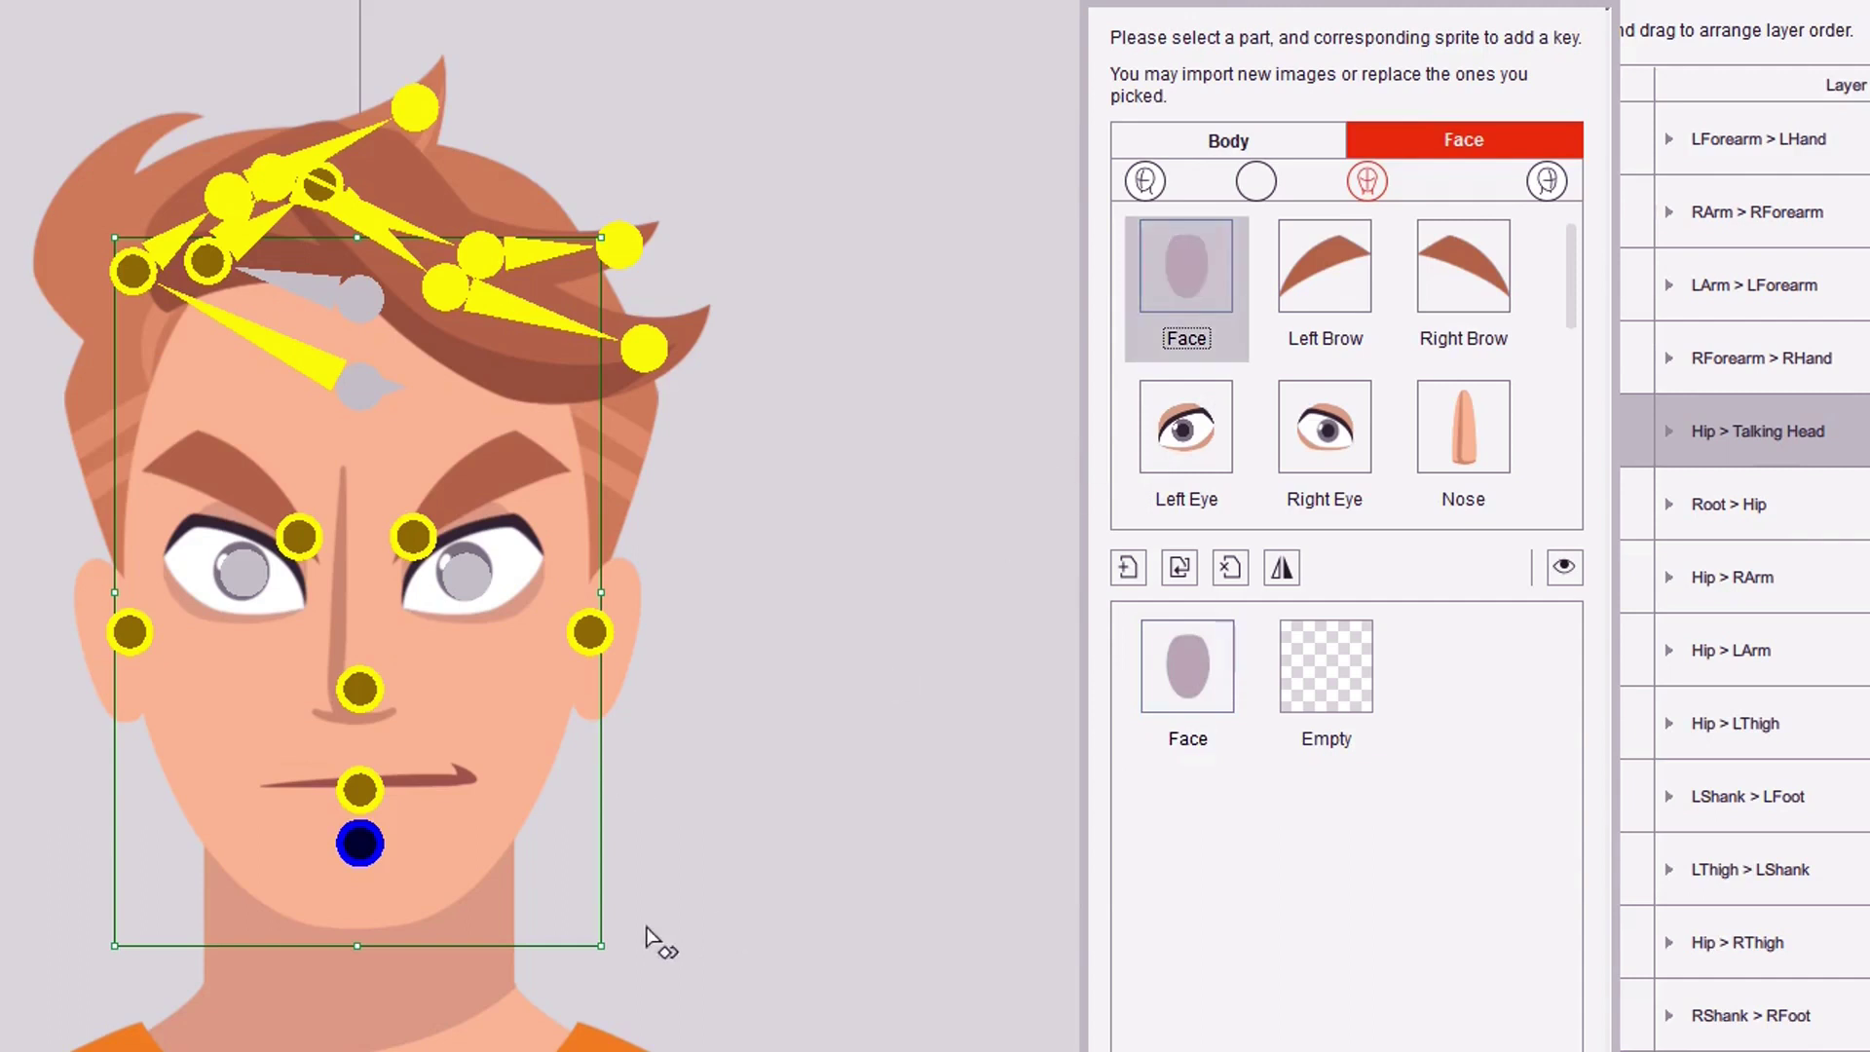
{"action": "left_click", "coordinate": [601, 947]}
{"action": "left_click_drag", "start_coordinate": [601, 947], "coordinate": [641, 949]}
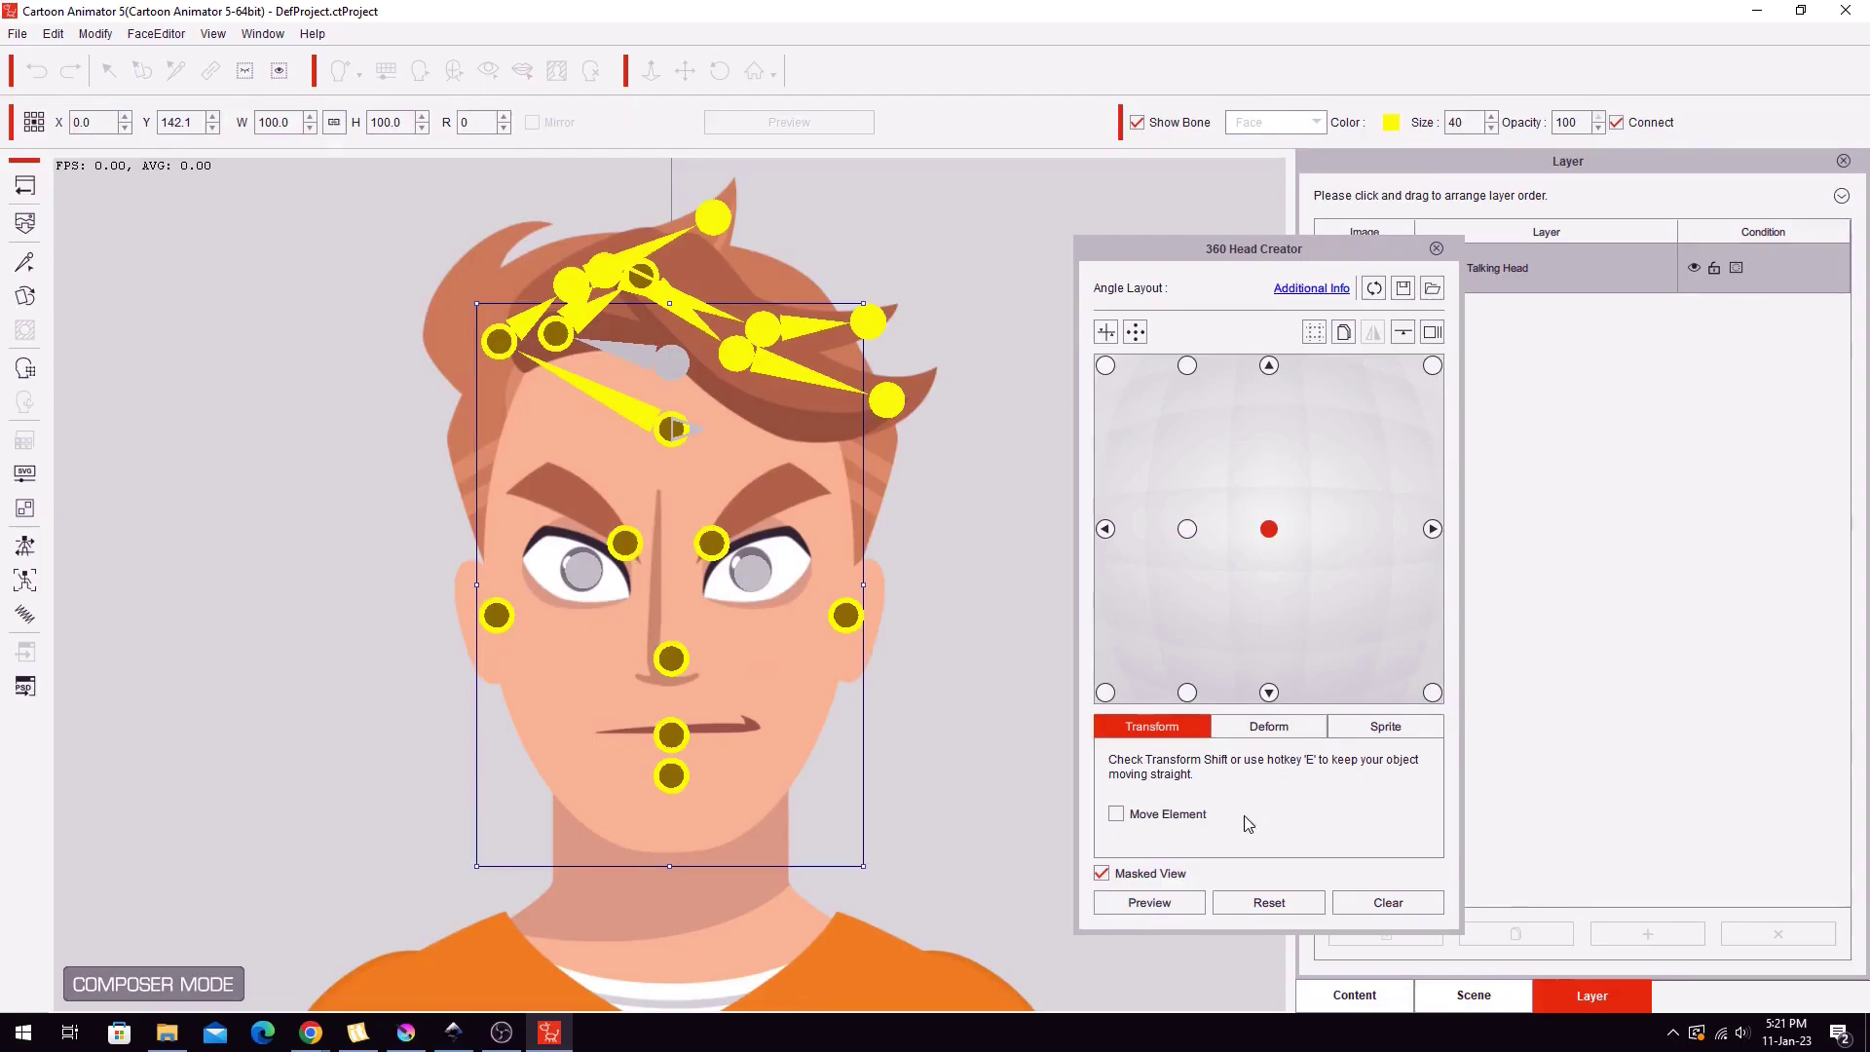
Step: Preview the Talking Head with its new round face in the 360 Head Creator
{"action": "left_click", "coordinate": [1164, 902]}
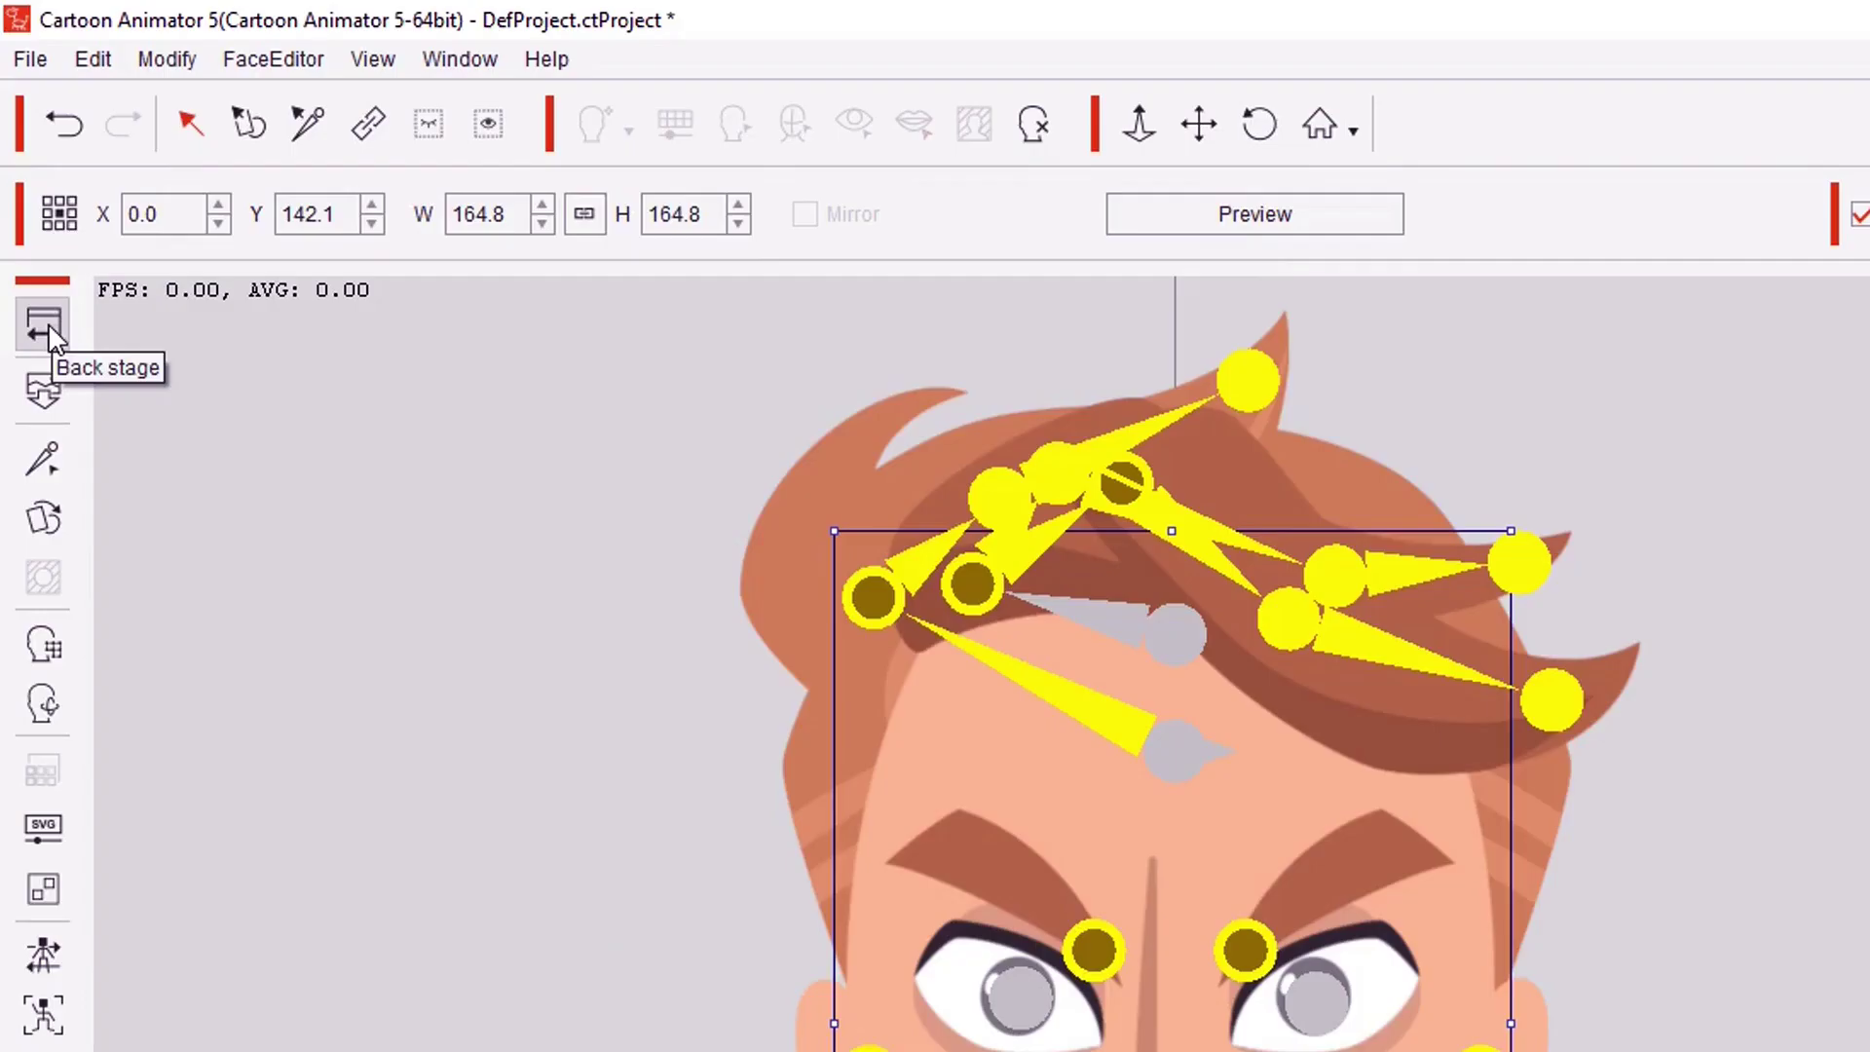
Step: Go back to the stage and zoom out until the whole round-faced Johnny character fits
{"action": "left_click", "coordinate": [49, 324]}
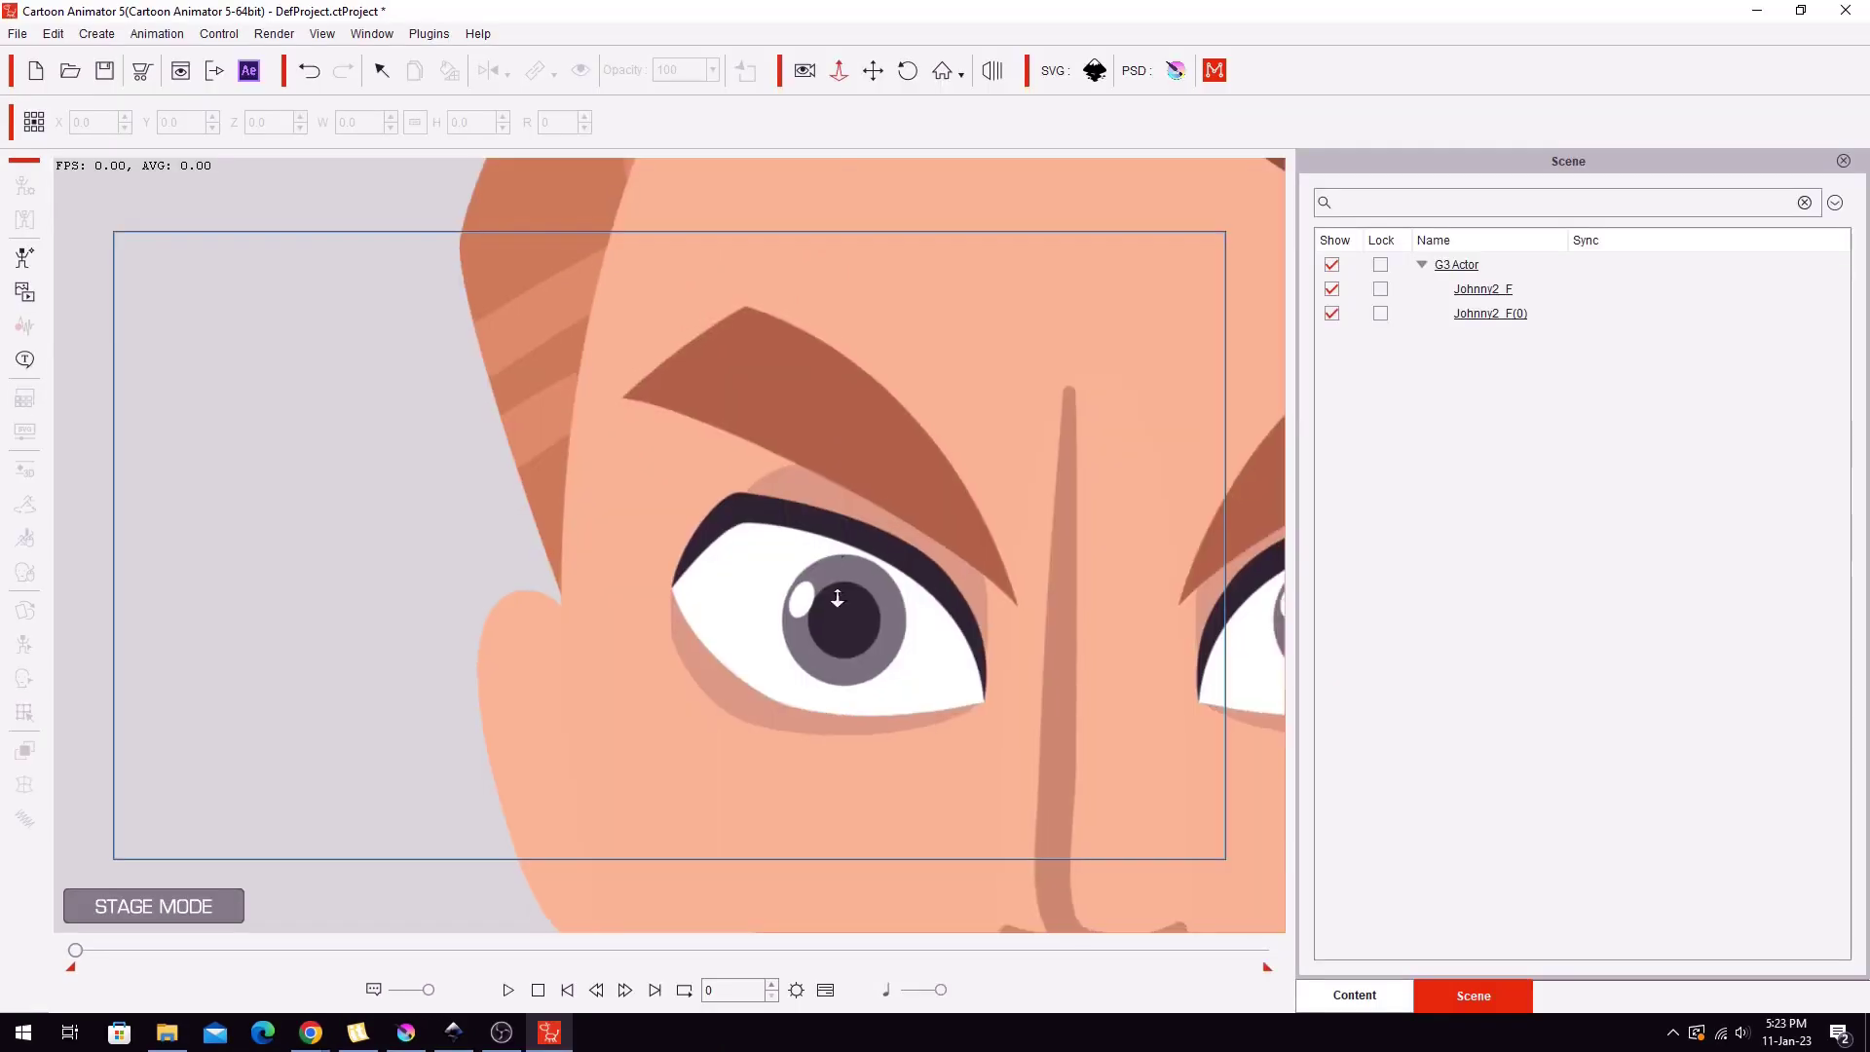
{"action": "left_click_drag", "start_coordinate": [1044, 491], "coordinate": [1060, 649]}
{"action": "left_click_drag", "start_coordinate": [857, 731], "coordinate": [868, 814]}
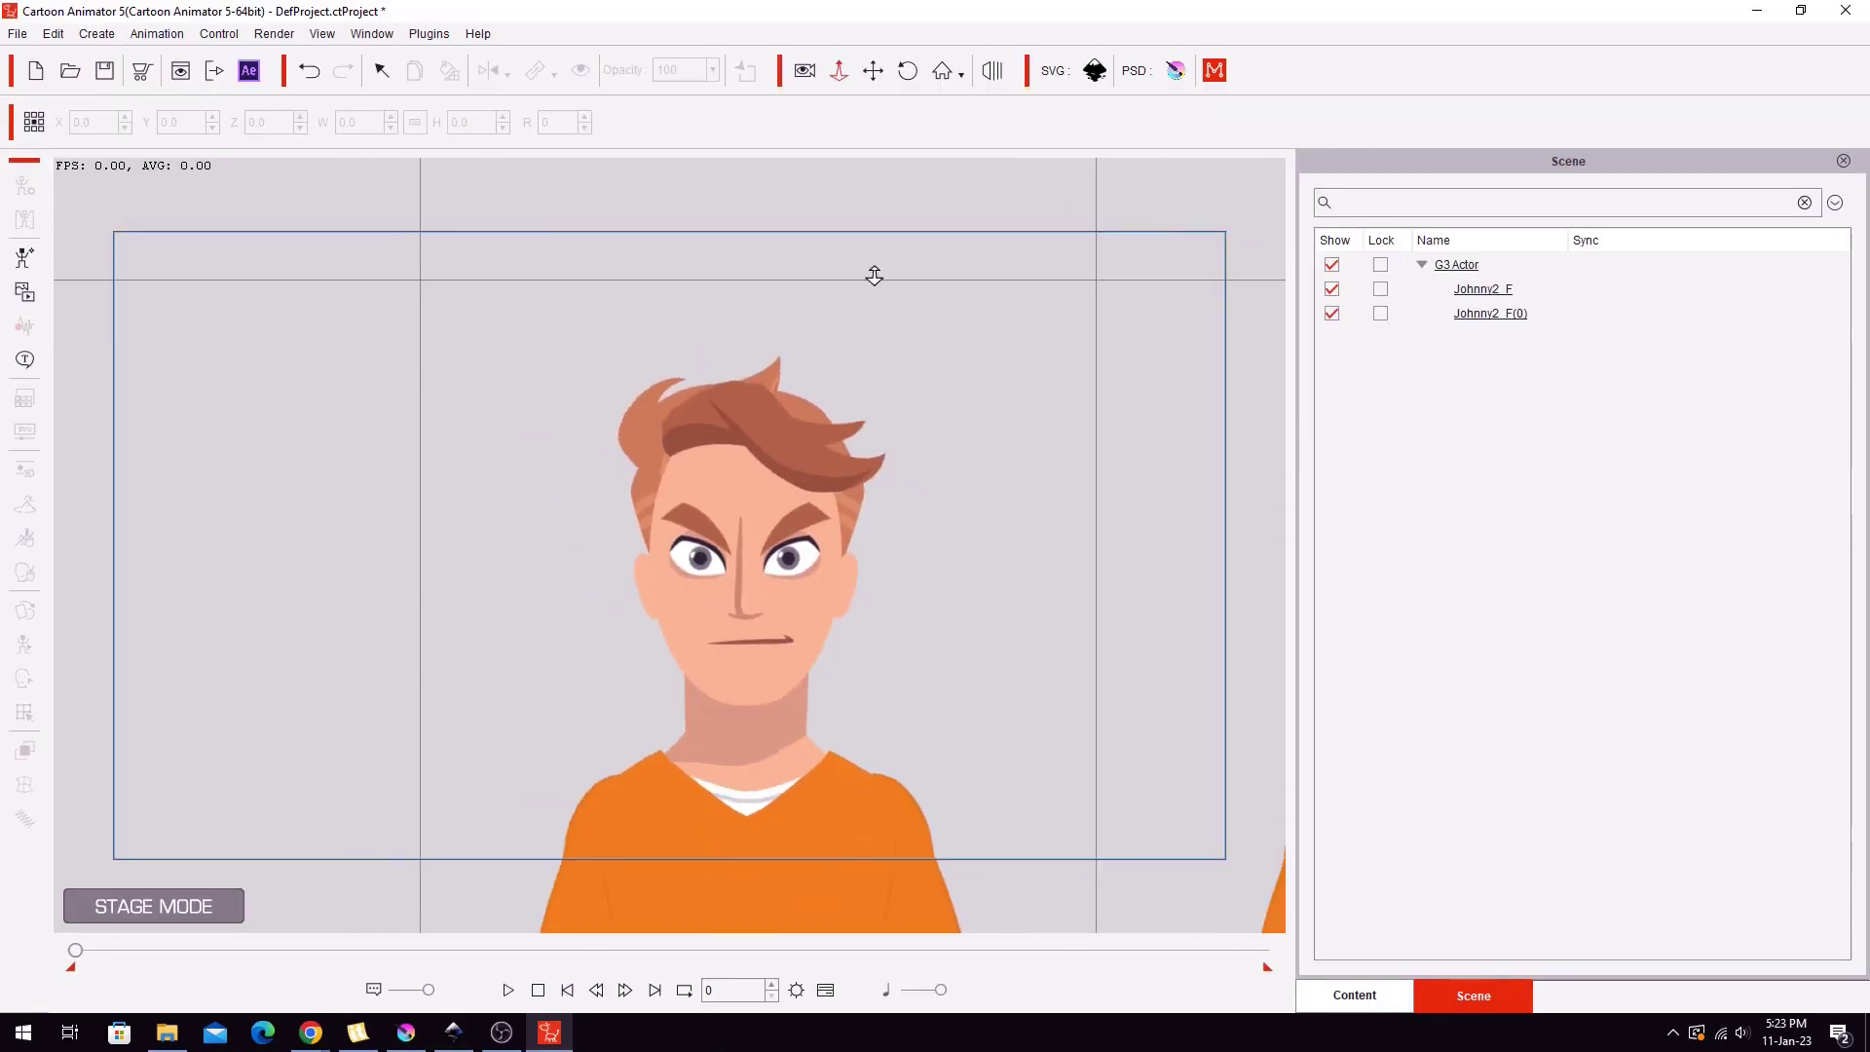